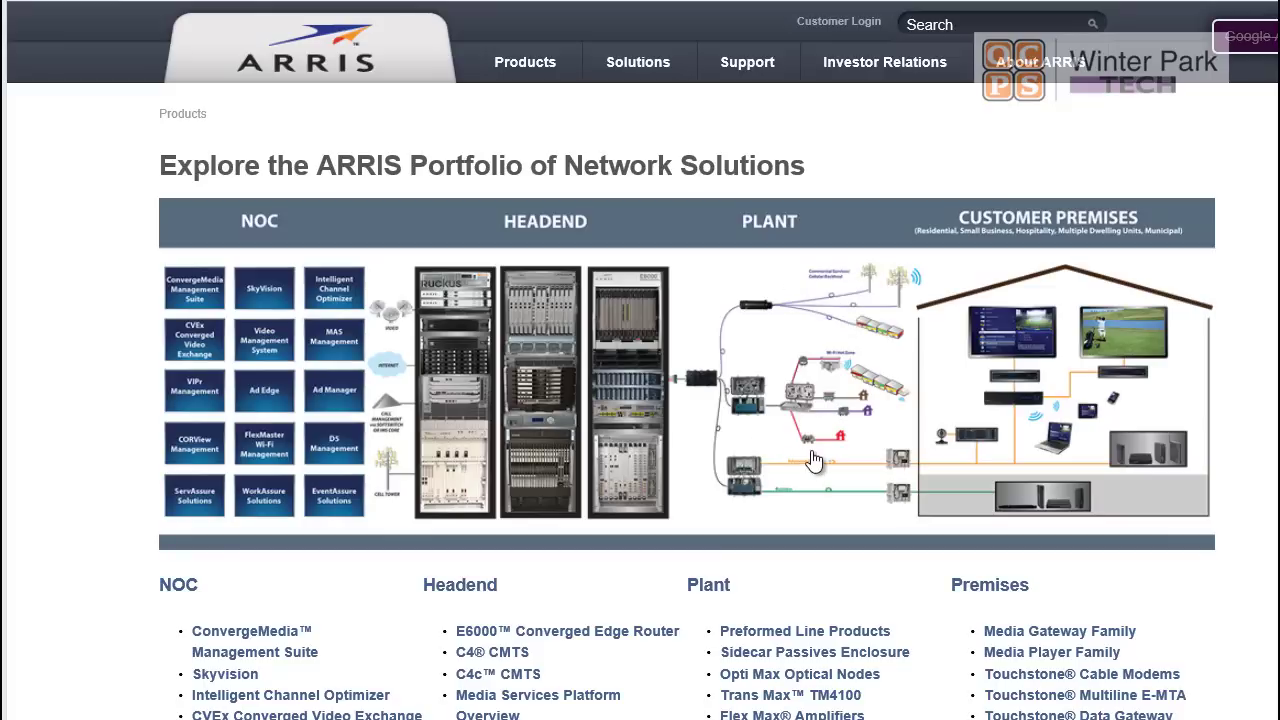
Step: Review the ARRIS customer premises products, comparing the DOCSIS versions supported by the Touchstone TM602 modem and TG862 gateway
click(1055, 370)
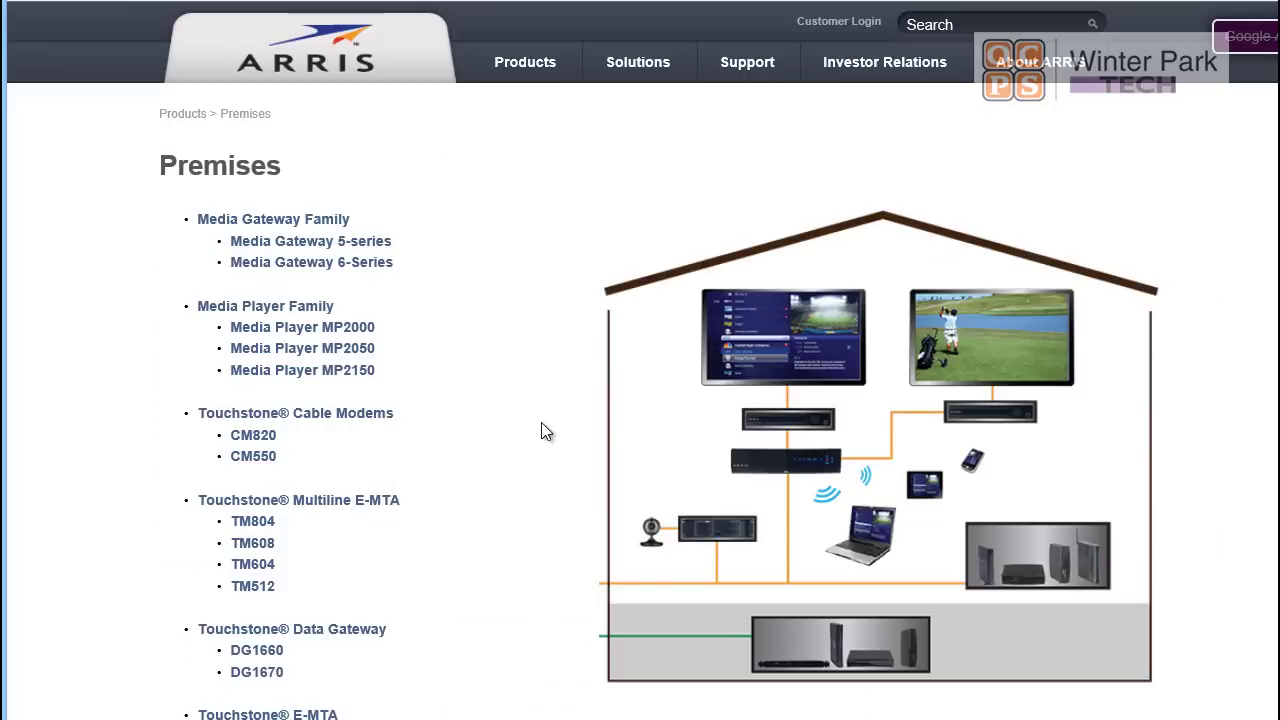
scroll(541, 422, down, 3)
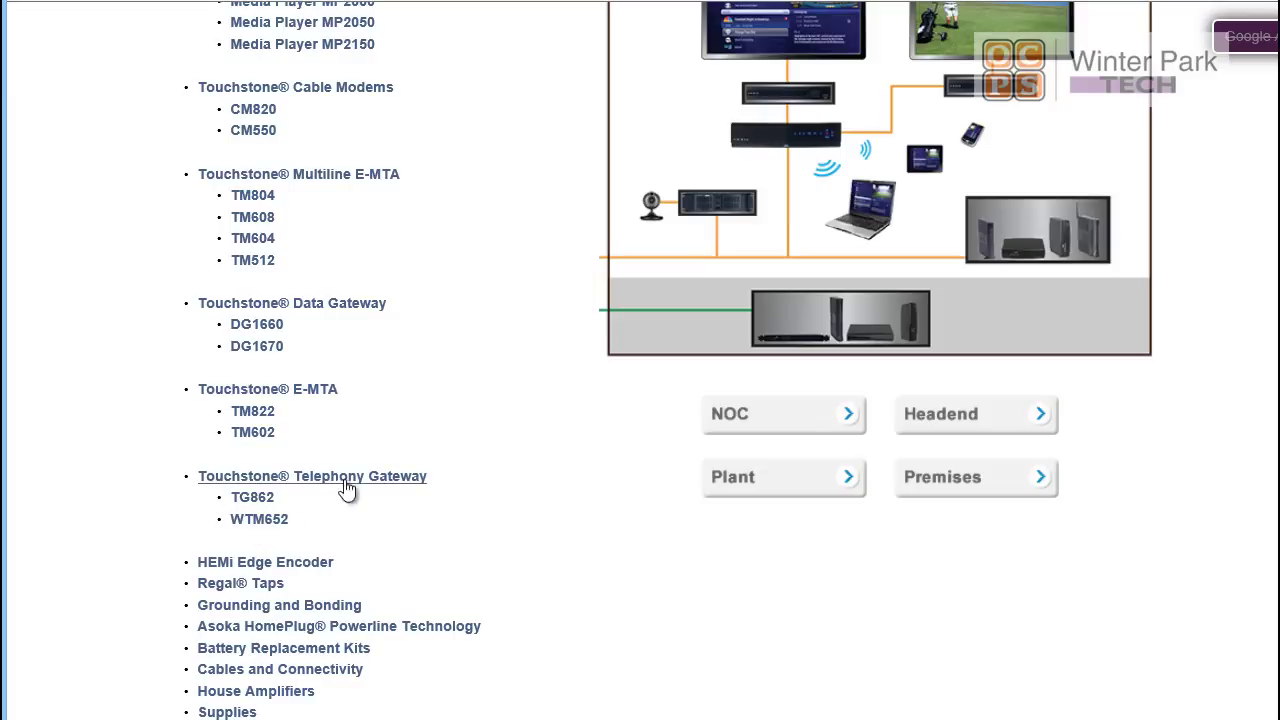
click(257, 519)
scroll(1085, 451, down, 2)
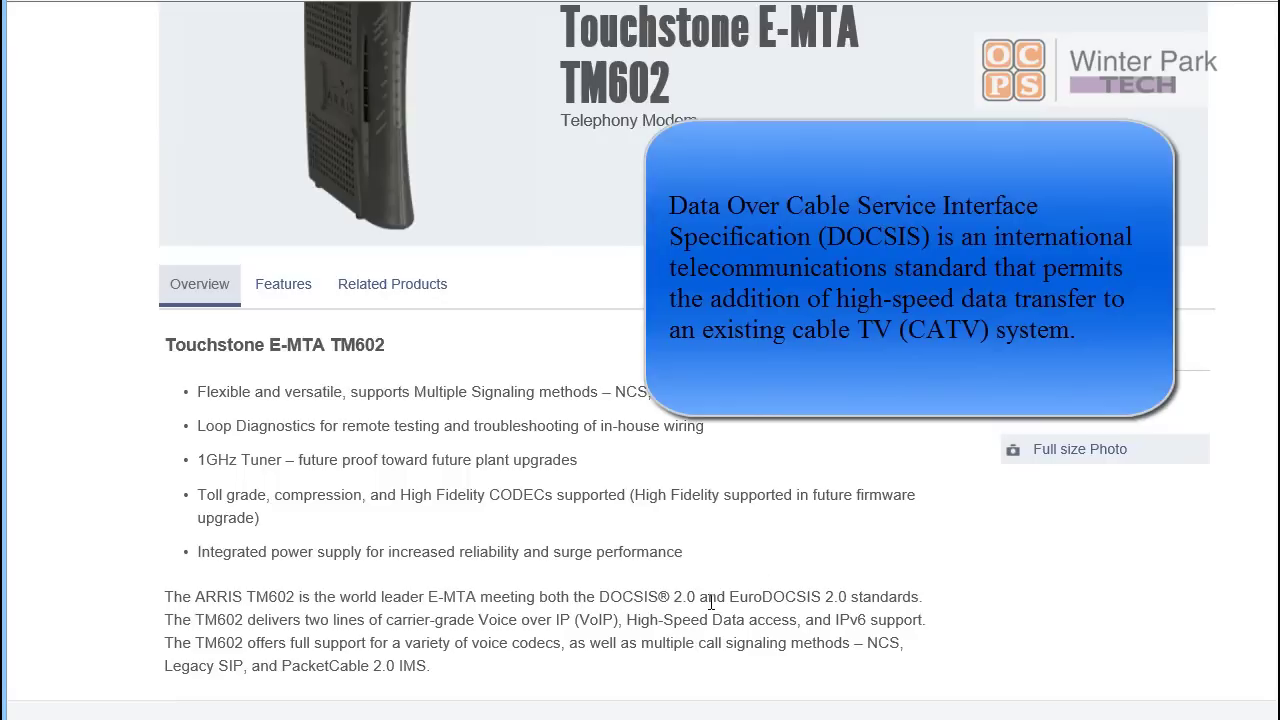
drag(627, 620, 254, 607)
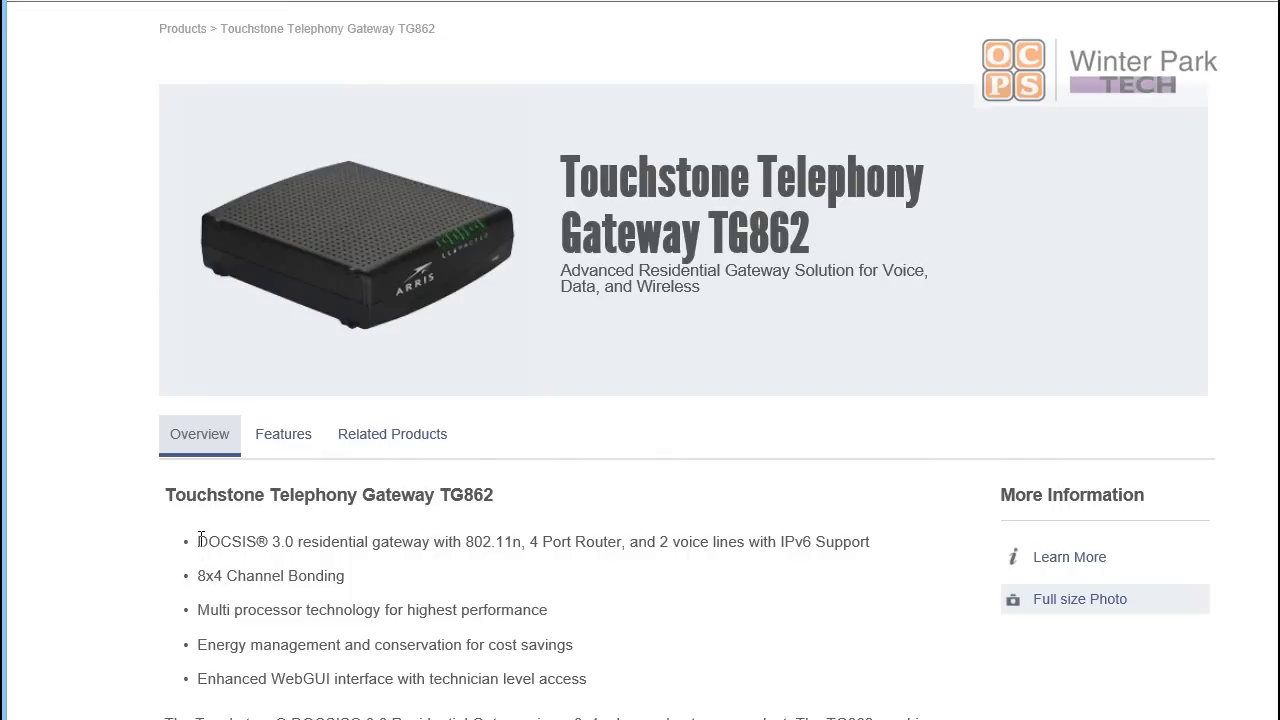
drag(200, 541, 303, 553)
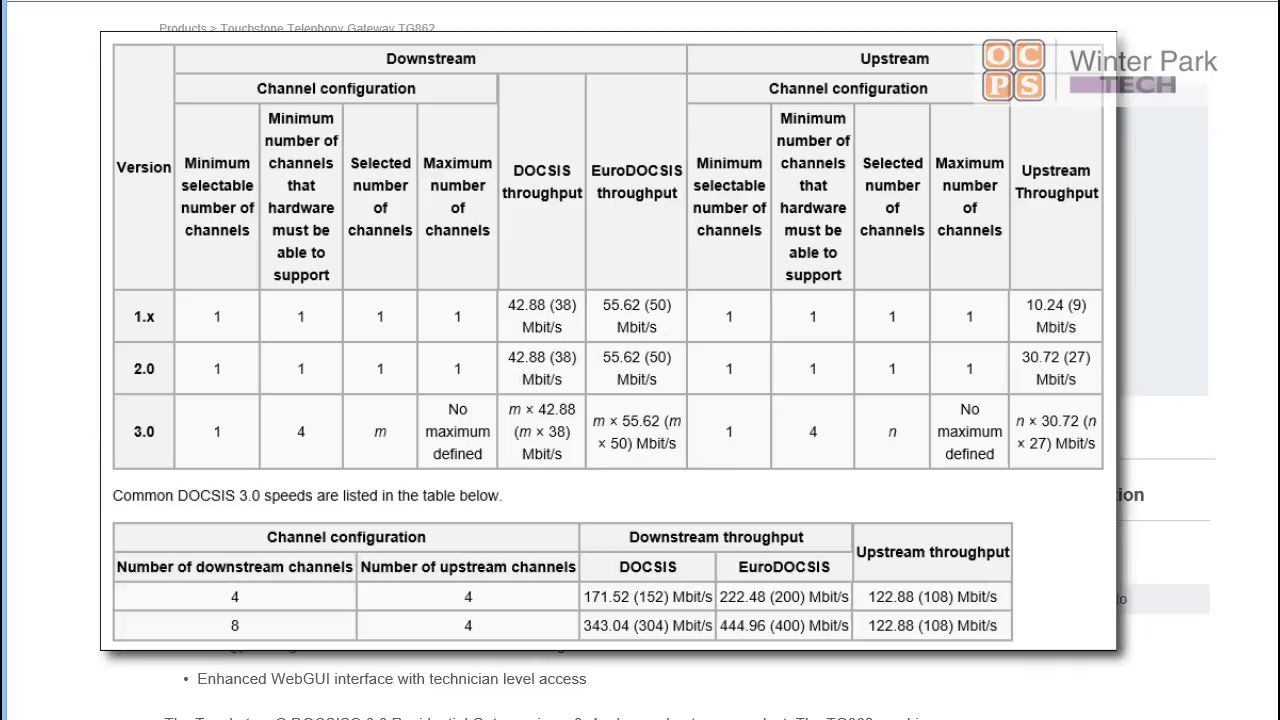
drag(198, 541, 300, 545)
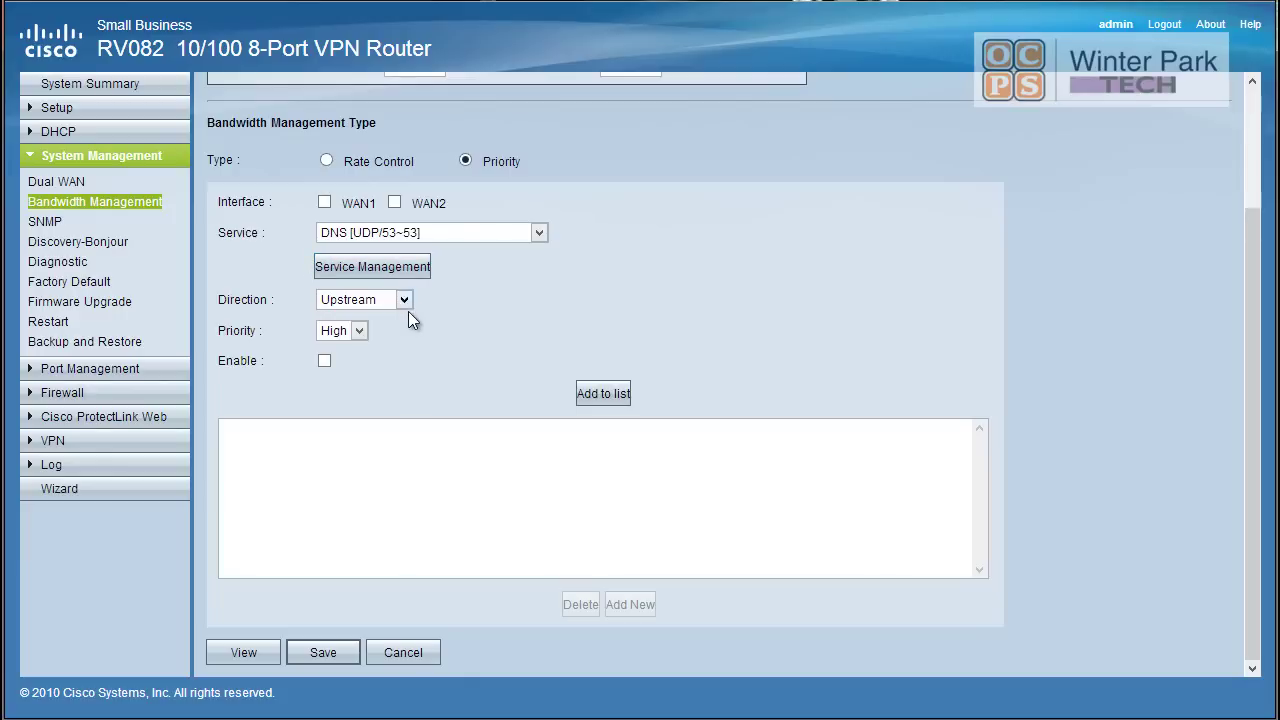
Step: Set the router's bandwidth management type to Rate Control and select the WAN1 and WAN2 interfaces
click(362, 332)
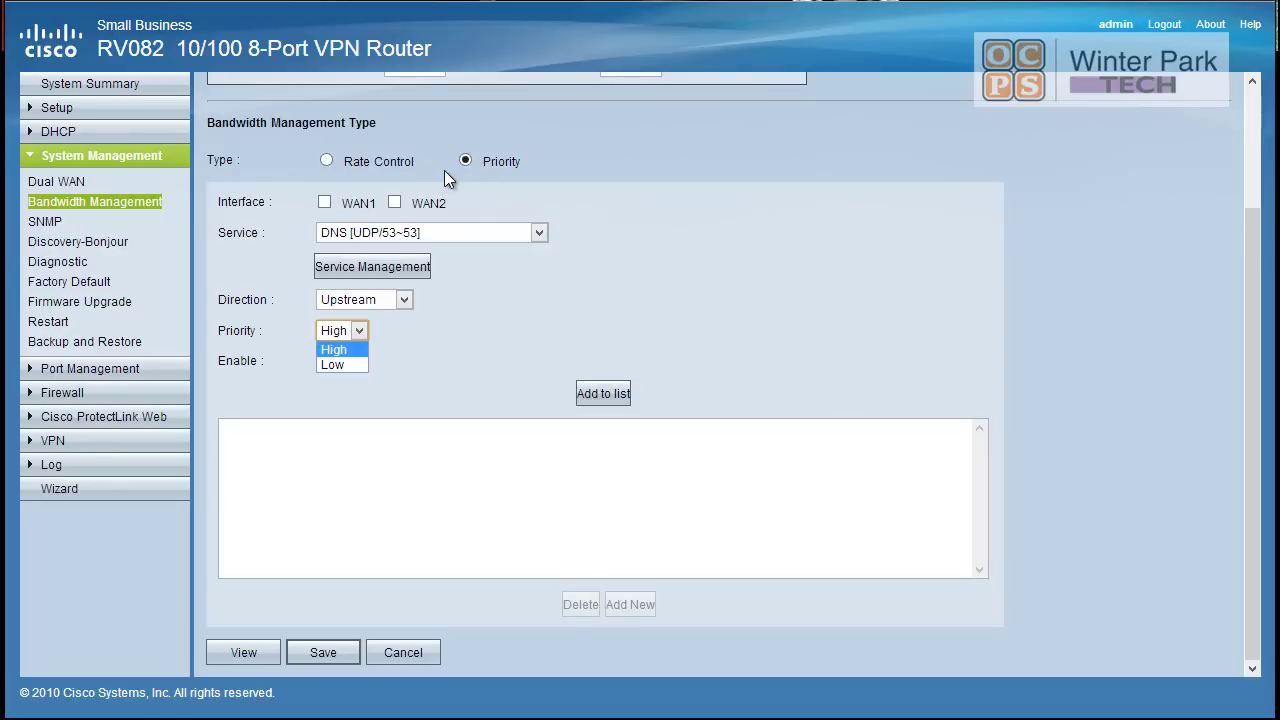
click(328, 160)
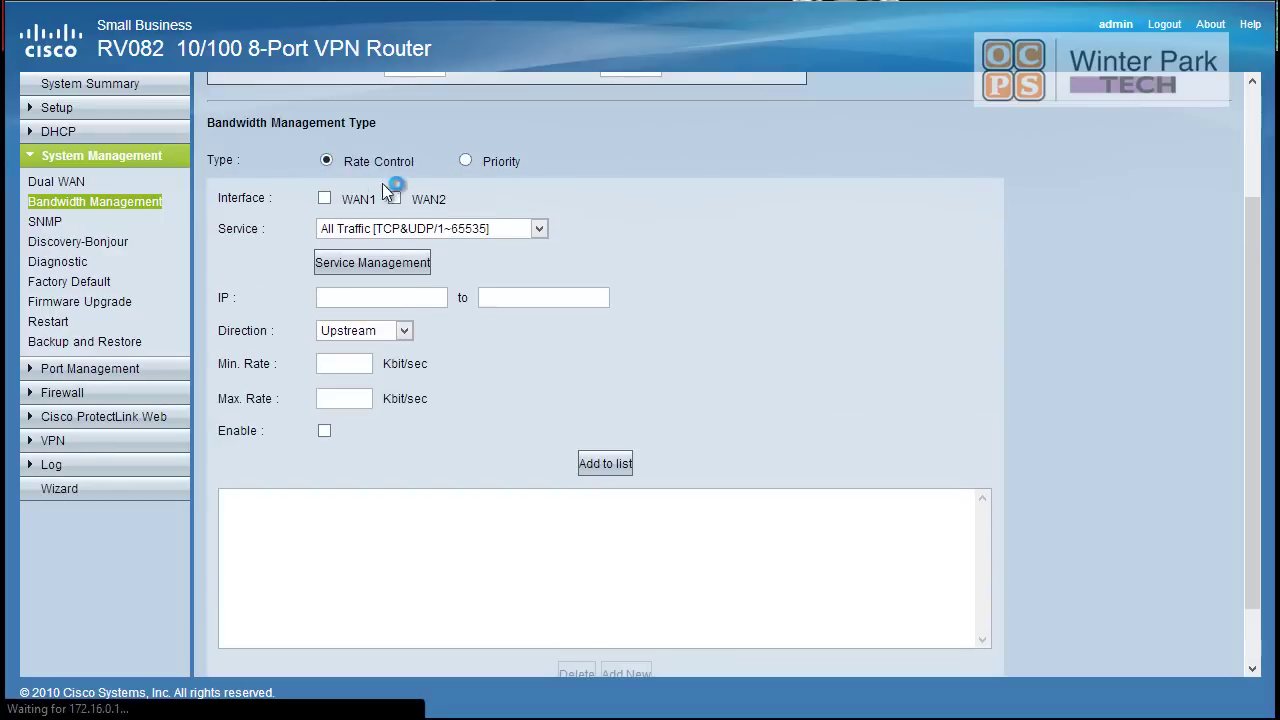
scroll(337, 170, down, 3)
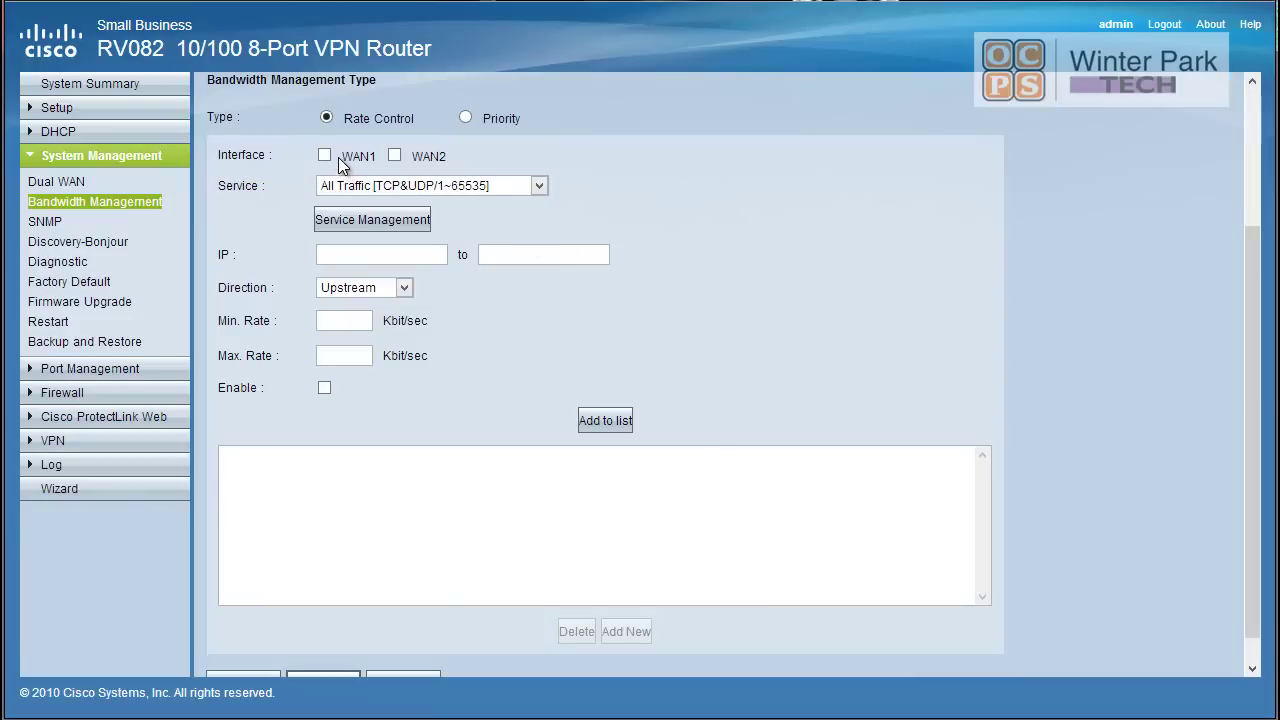
click(326, 157)
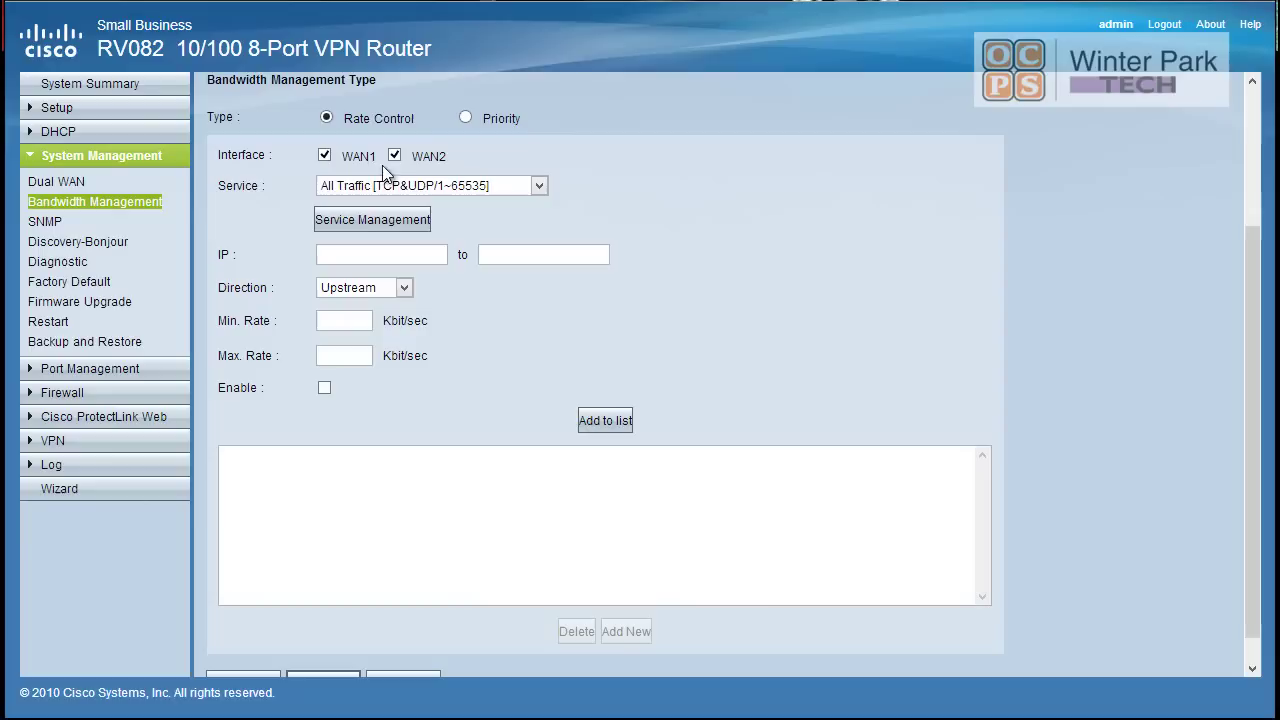
Step: Open service management from the bandwidth settings and name a new service SIP
click(539, 187)
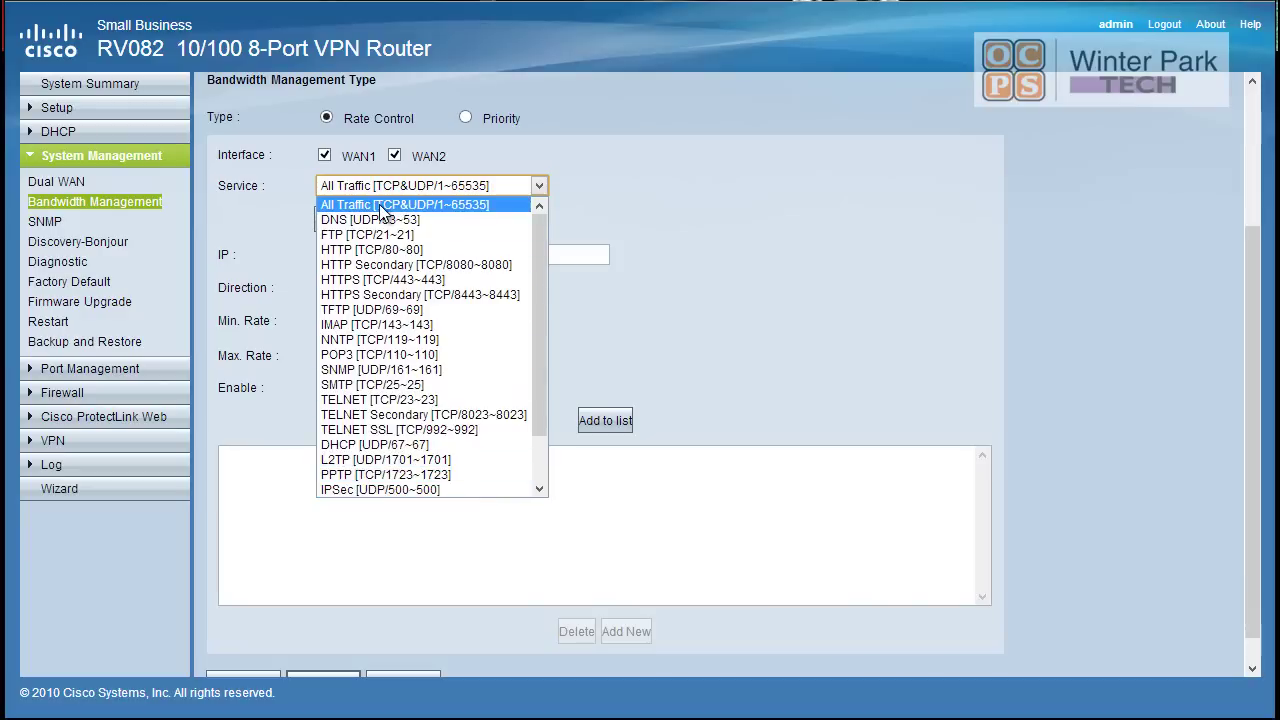
click(644, 310)
click(381, 218)
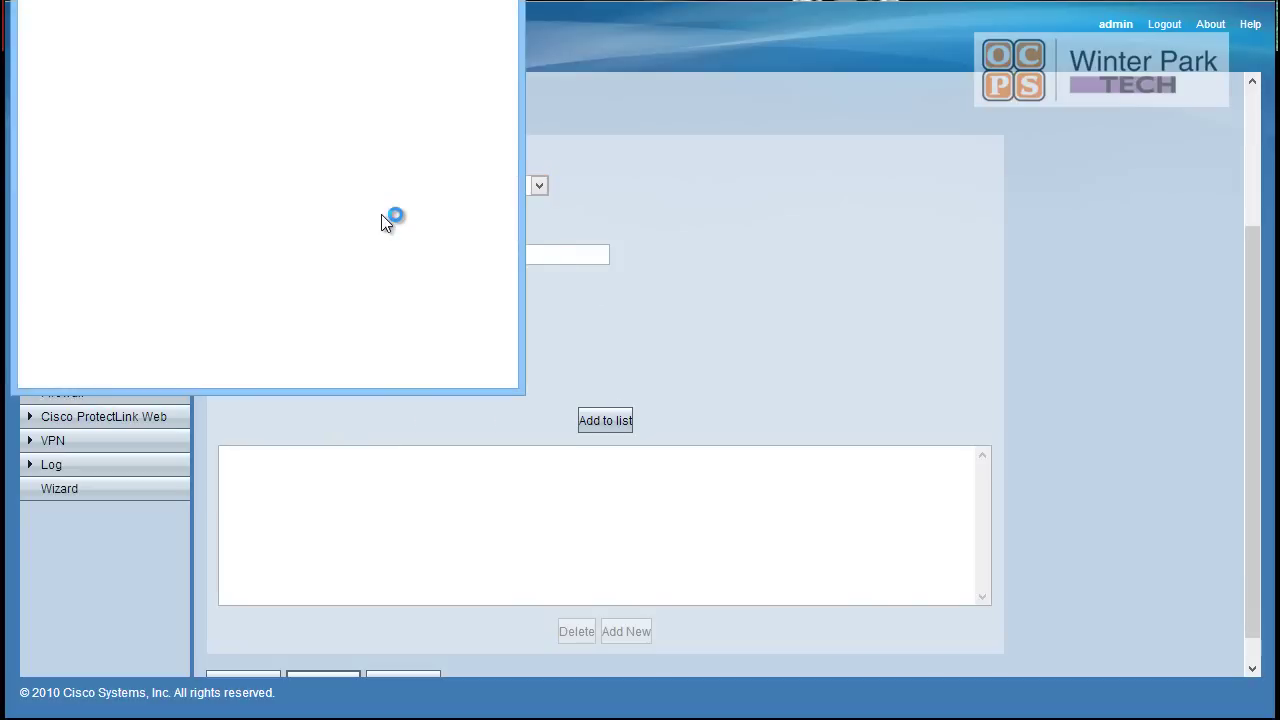
drag(372, 3, 600, 69)
click(476, 135)
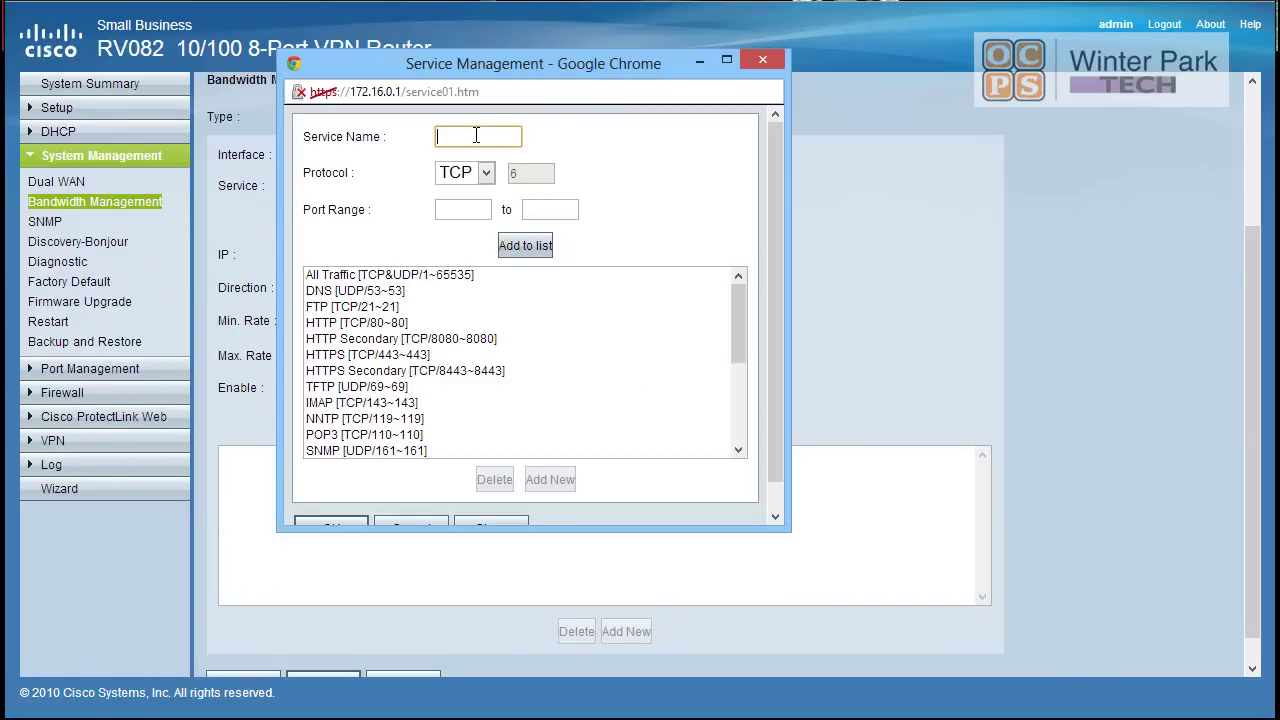
text(SIP)
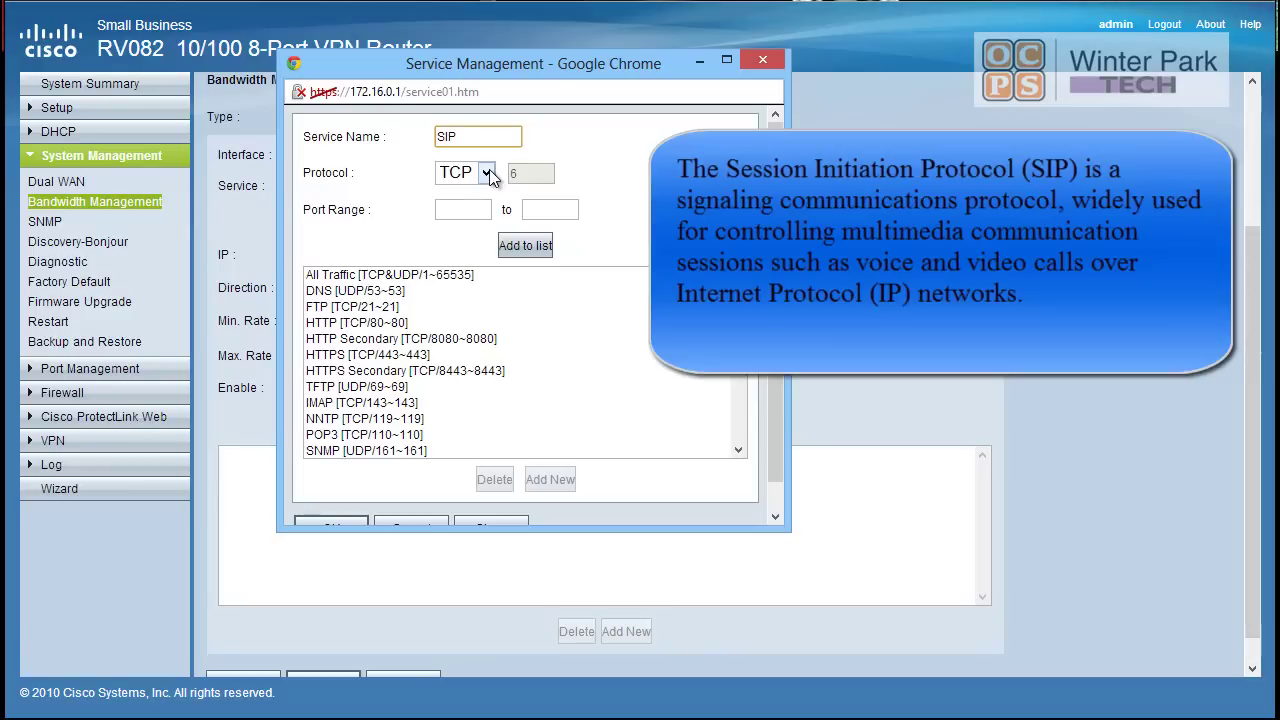
Step: Set the SIP service to UDP with port range 5060 to 5070 and add it to the service list
click(488, 174)
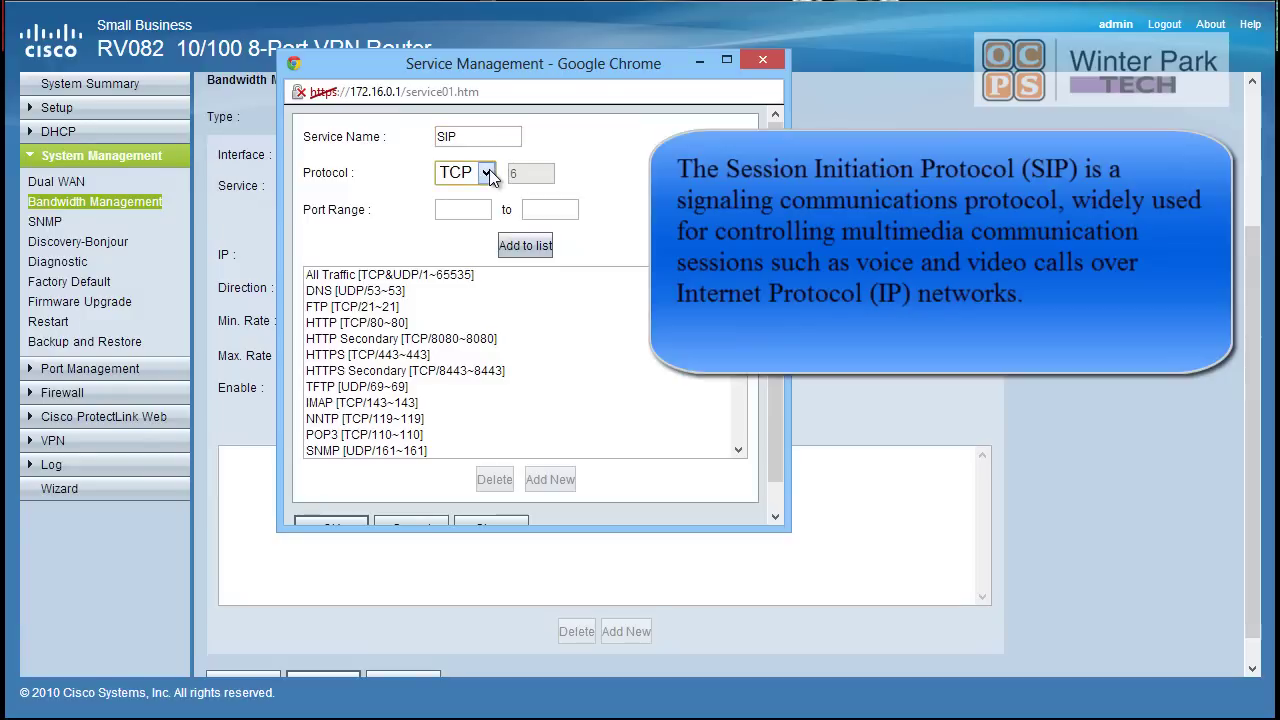
click(472, 213)
click(470, 210)
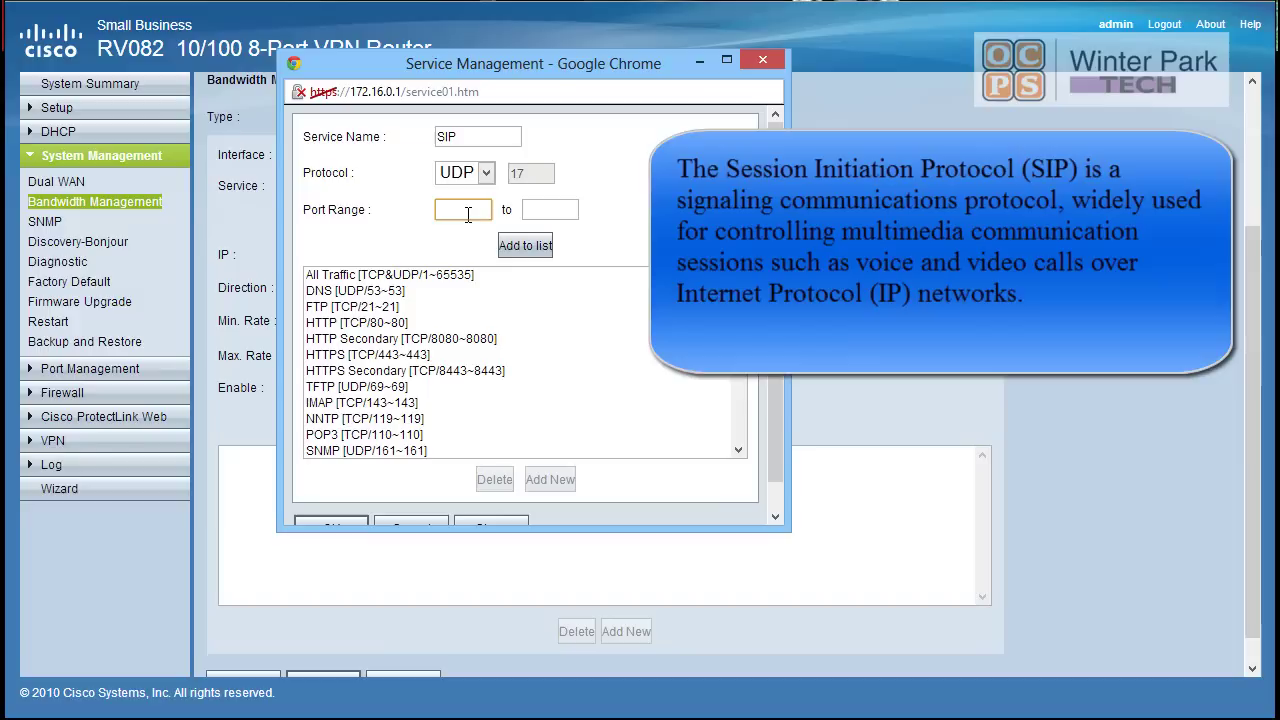
text(5060)
key(Tab)
text(5070)
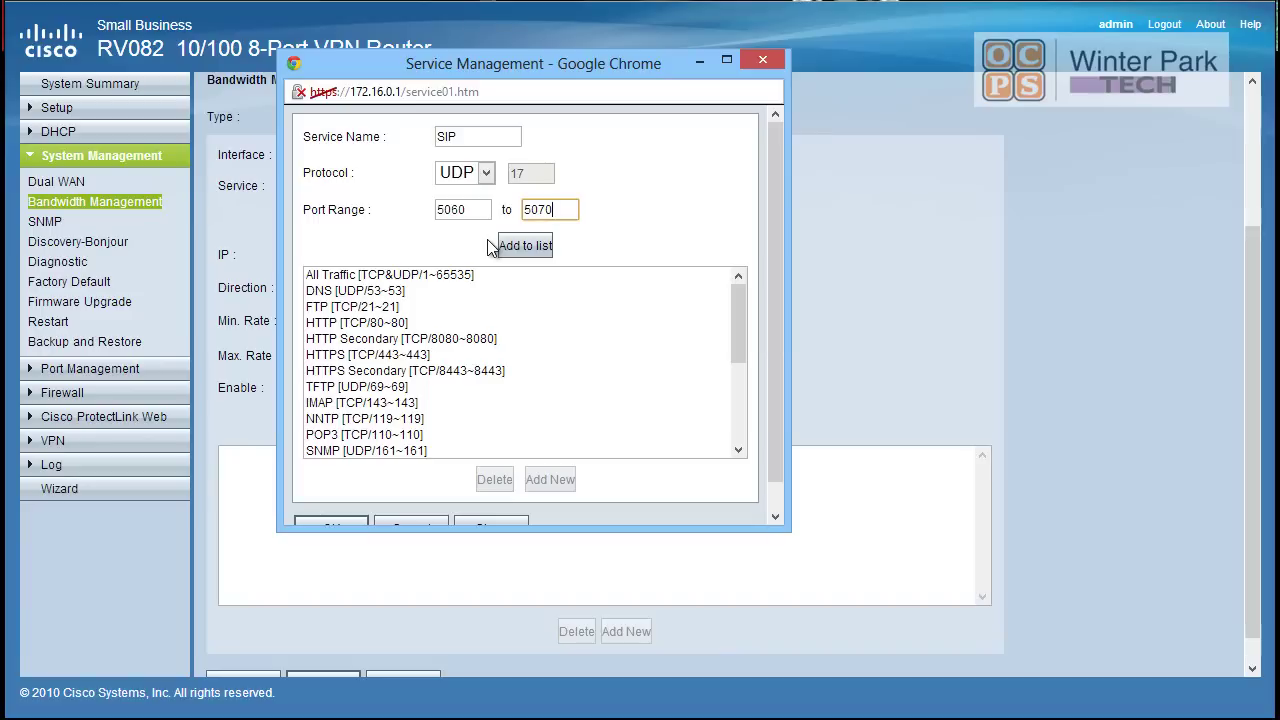
click(538, 252)
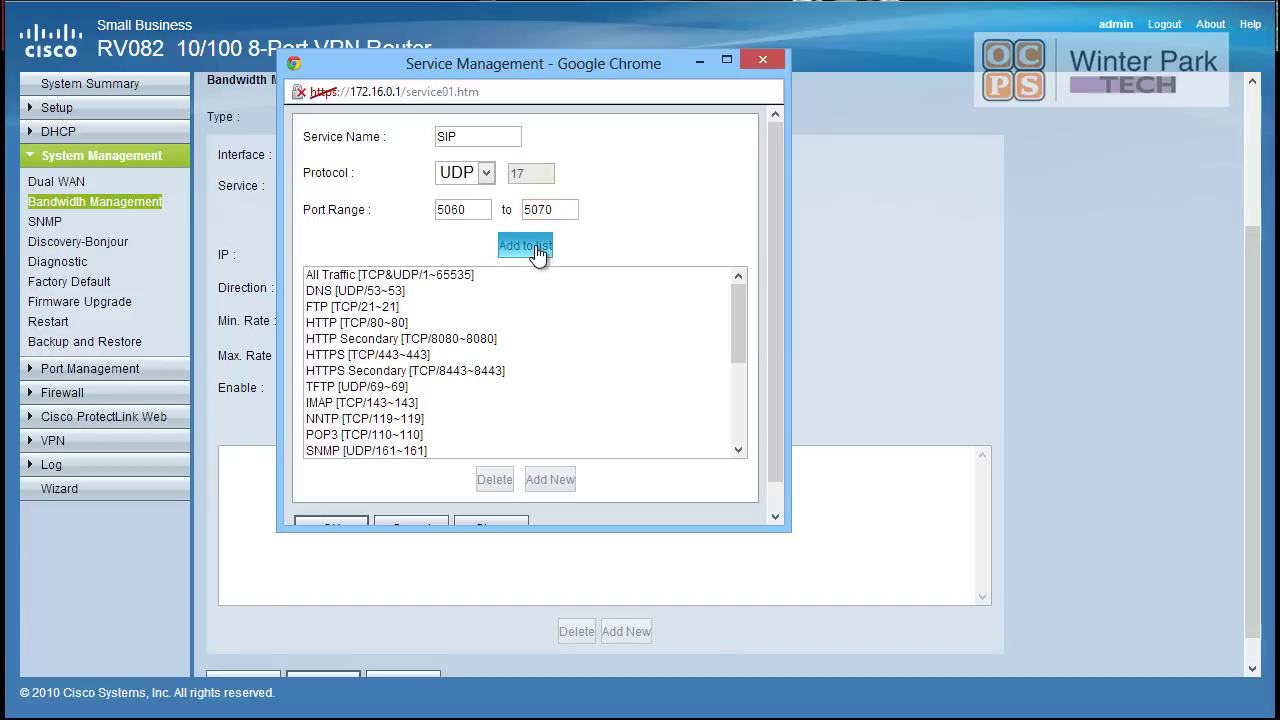
Step: Check the end of the service list and confirm the service changes
click(737, 332)
drag(737, 335, 737, 410)
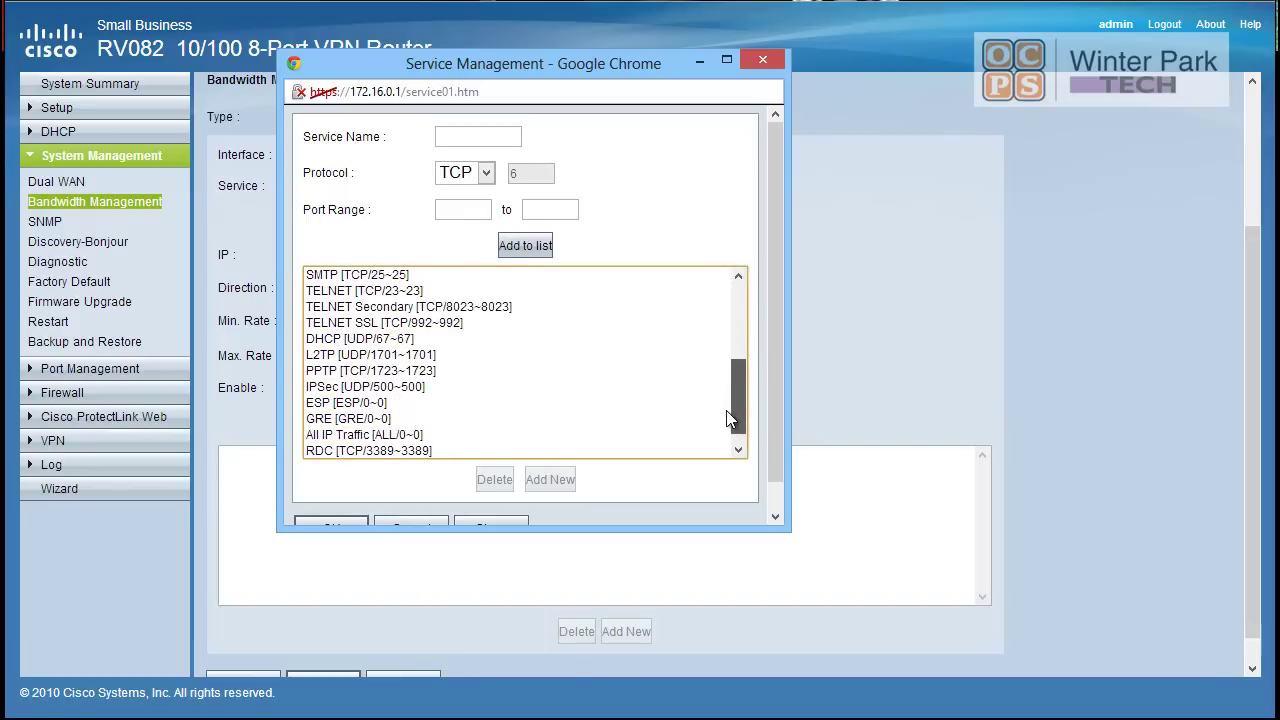
scroll(772, 397, down, 1)
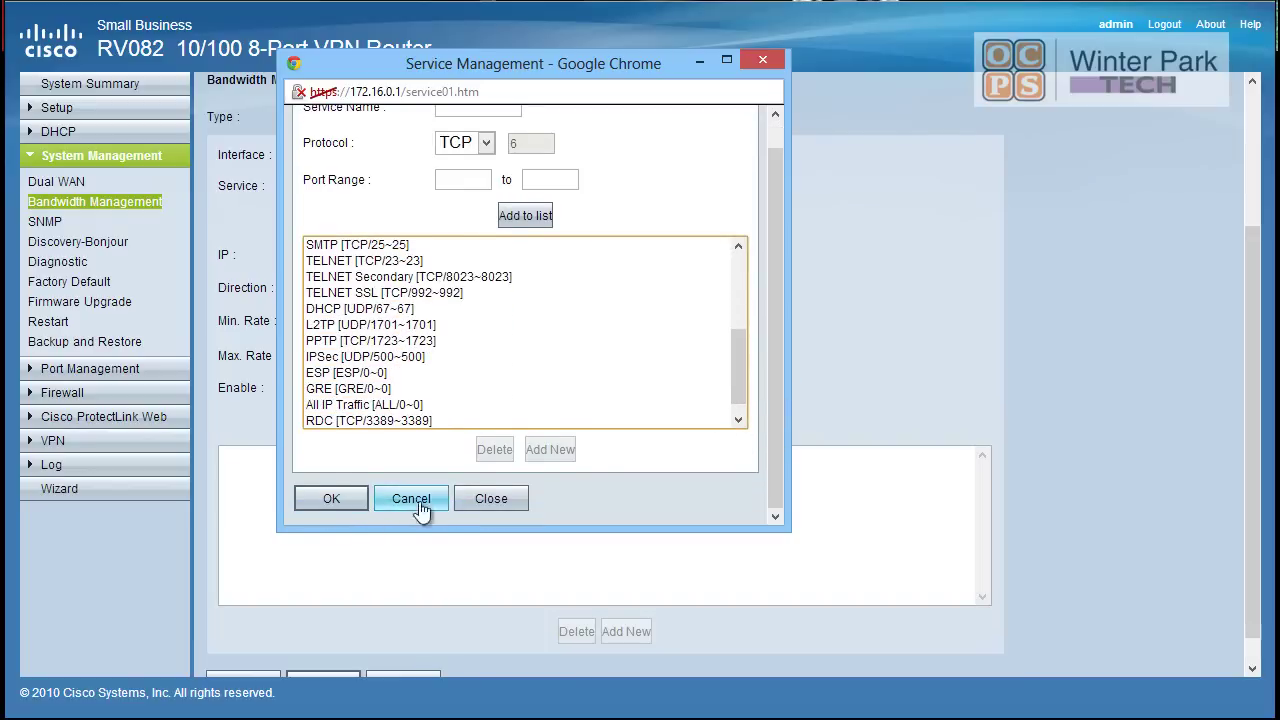
click(336, 500)
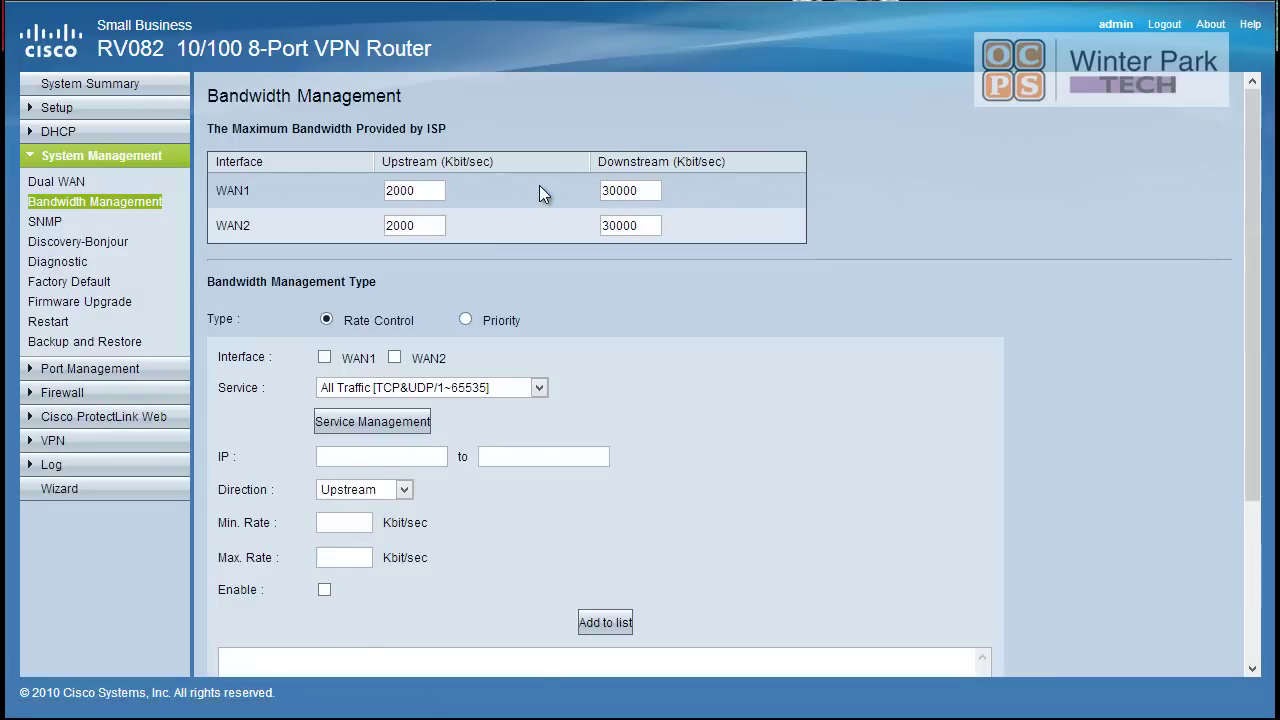
Step: Configure an enabled upstream SIP rule for WAN1 and WAN2 at 1000 to 1500 Kbit/sec and try adding it to the list
click(538, 387)
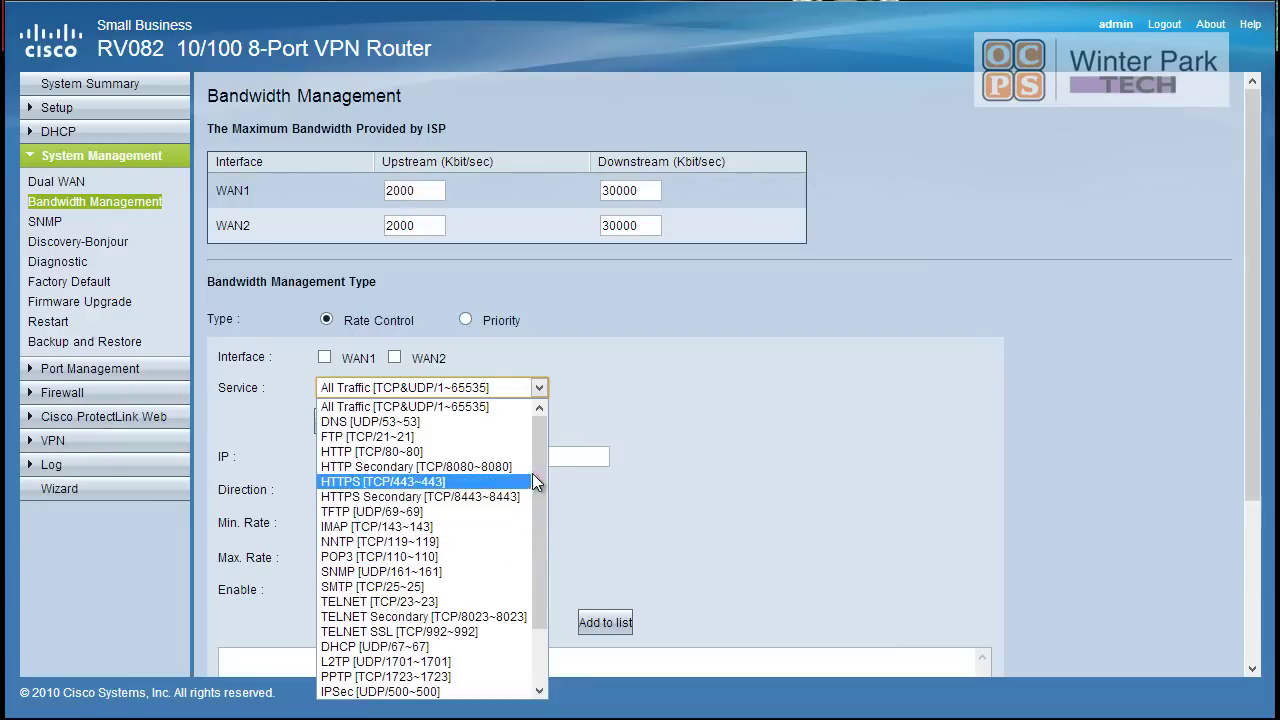
drag(532, 473, 535, 570)
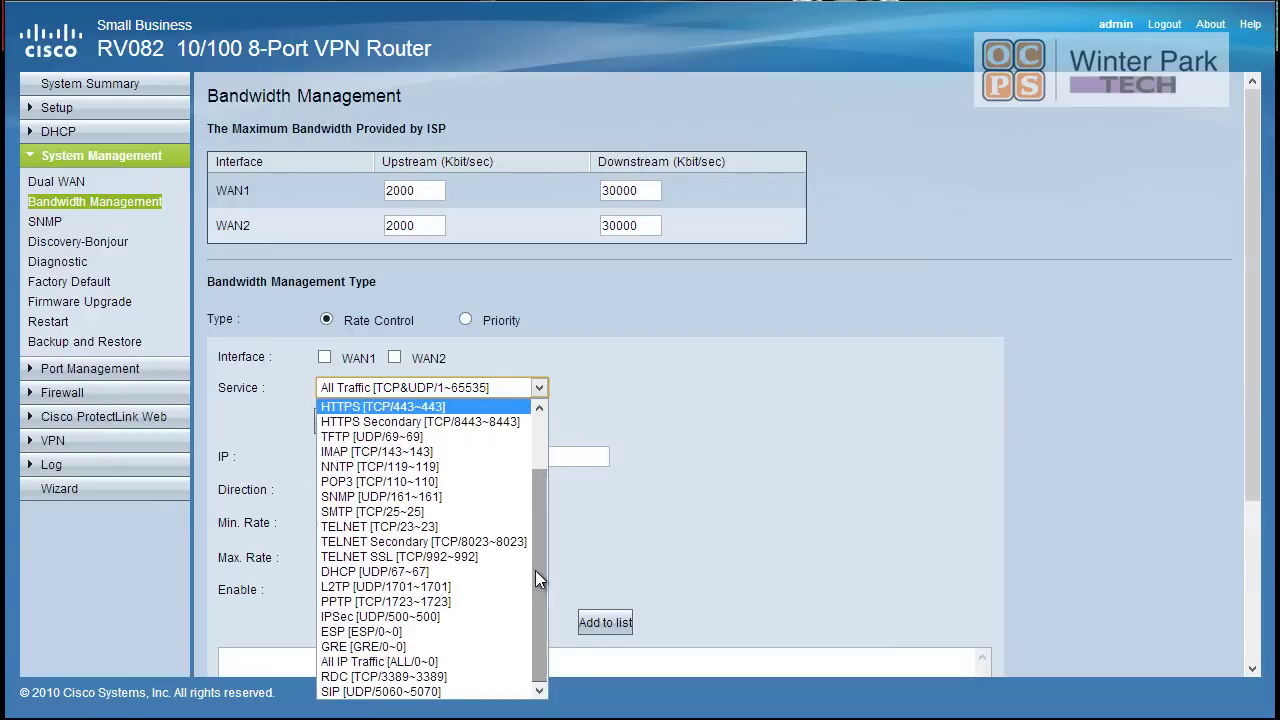
click(397, 701)
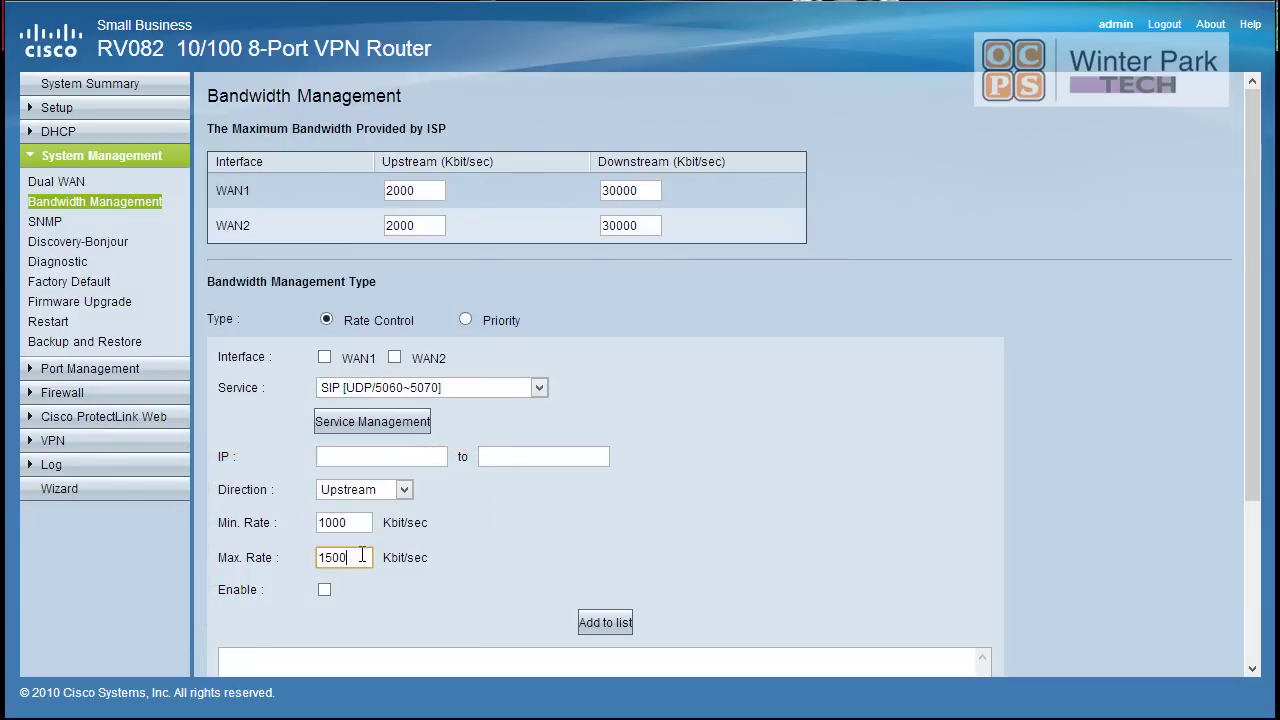
click(324, 590)
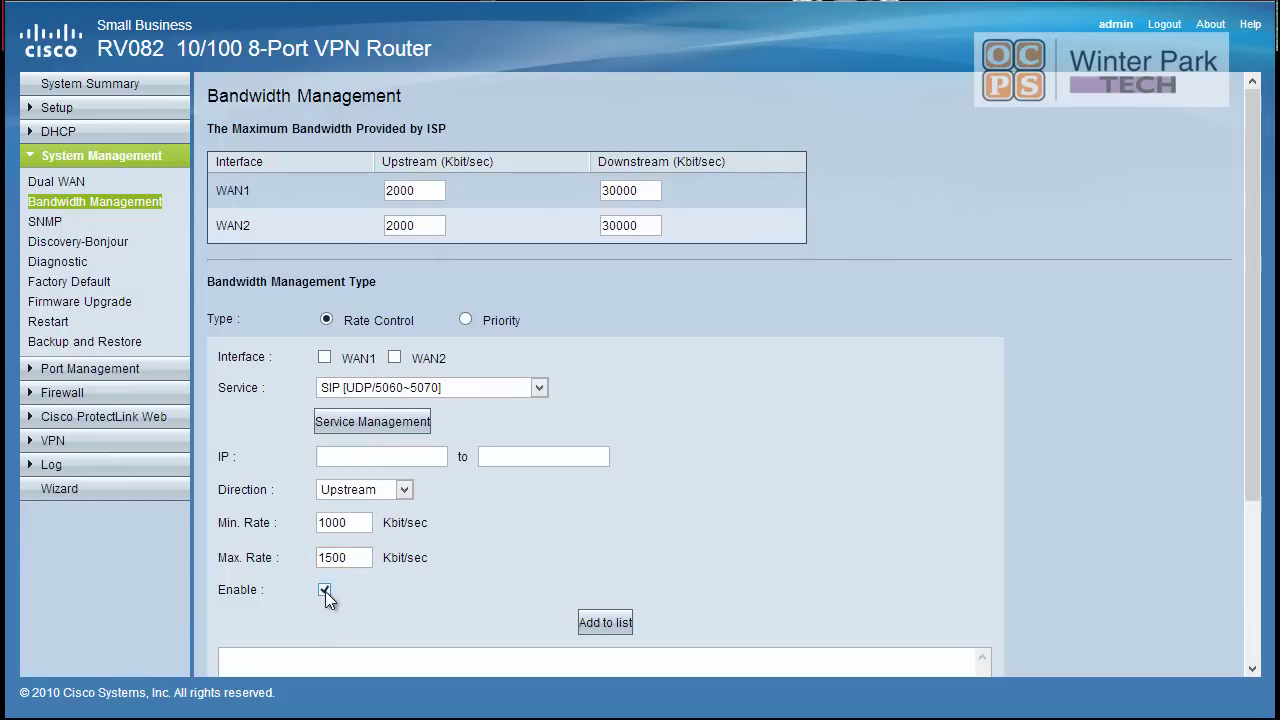
click(612, 625)
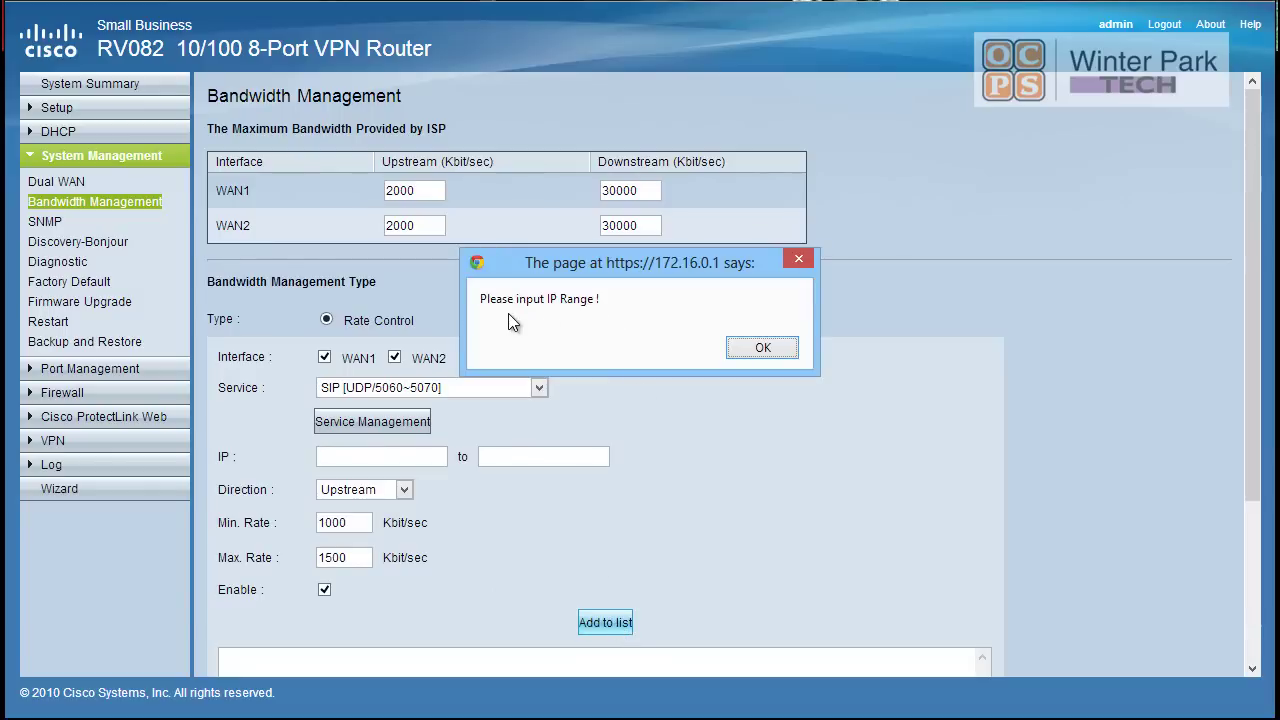
click(762, 348)
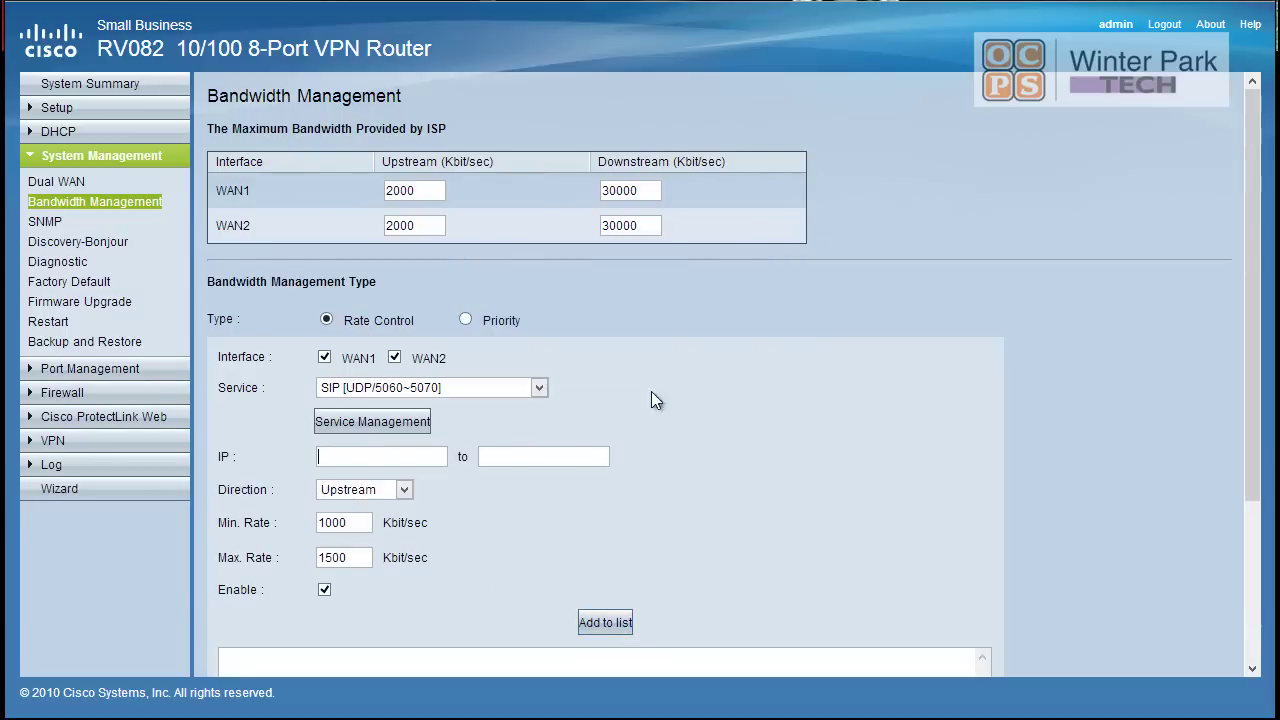
Step: Set the SIP rule's IP range to 172.16.0.2 through 172.16.0.150 and add the rule to the list
click(431, 462)
text(72)
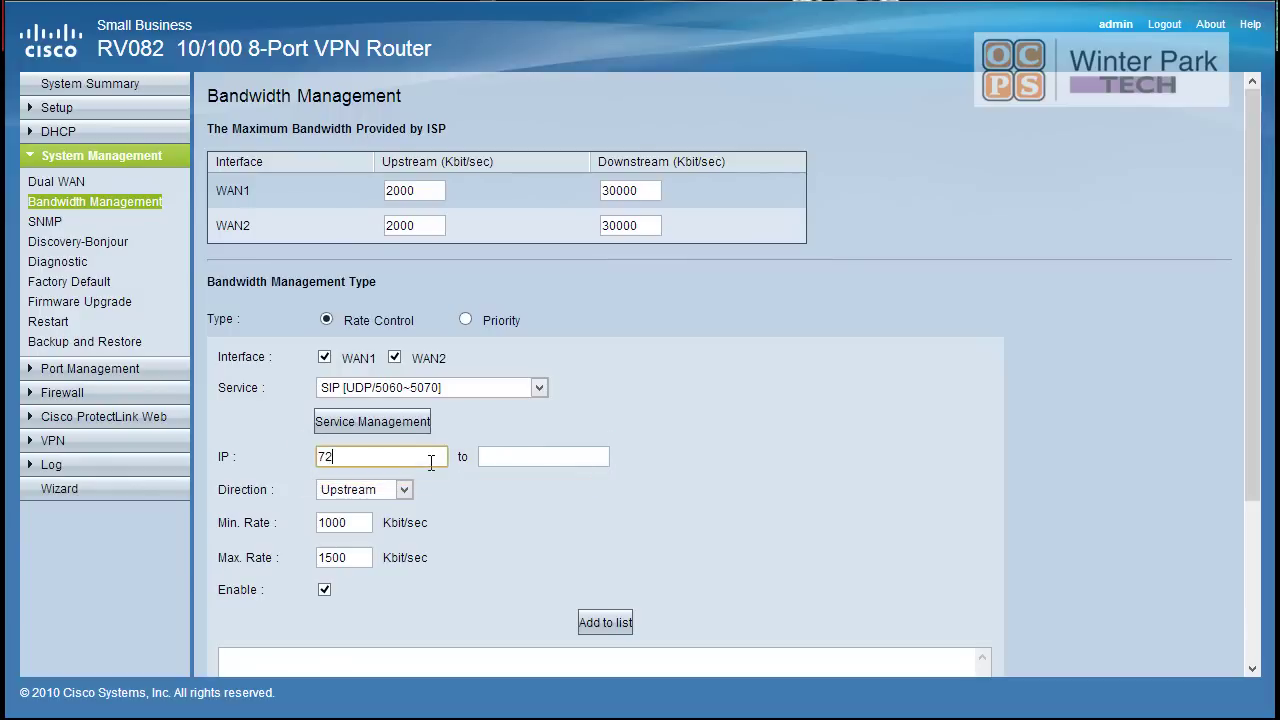
text(.16.0.2)
click(515, 457)
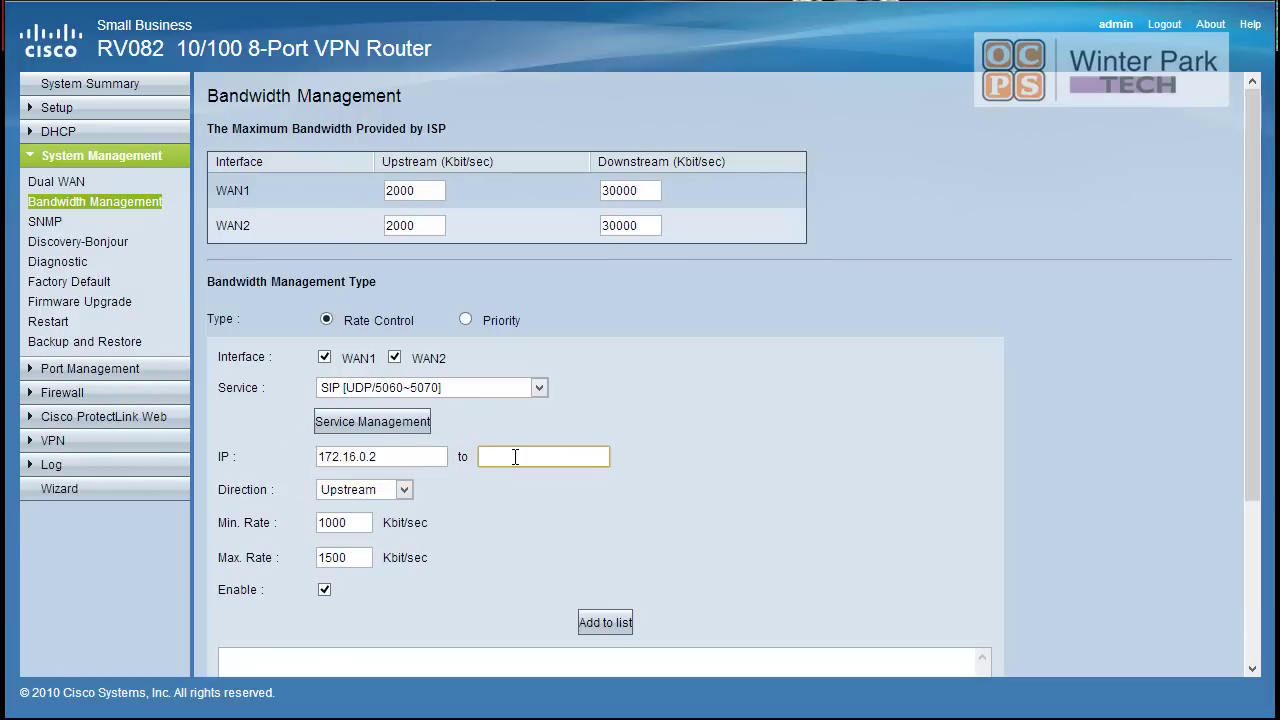
text(172.16.0.150)
click(605, 624)
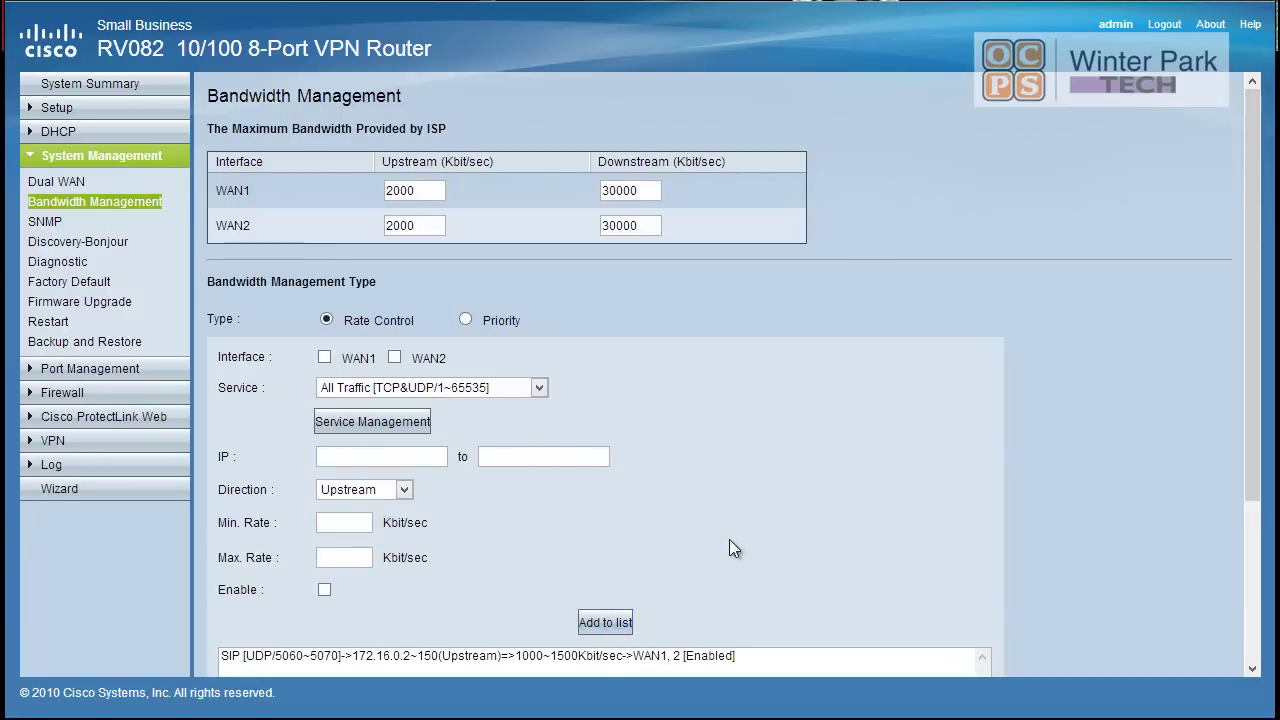
Step: Save the bandwidth management settings with the upstream SIP rule
scroll(731, 548, down, 3)
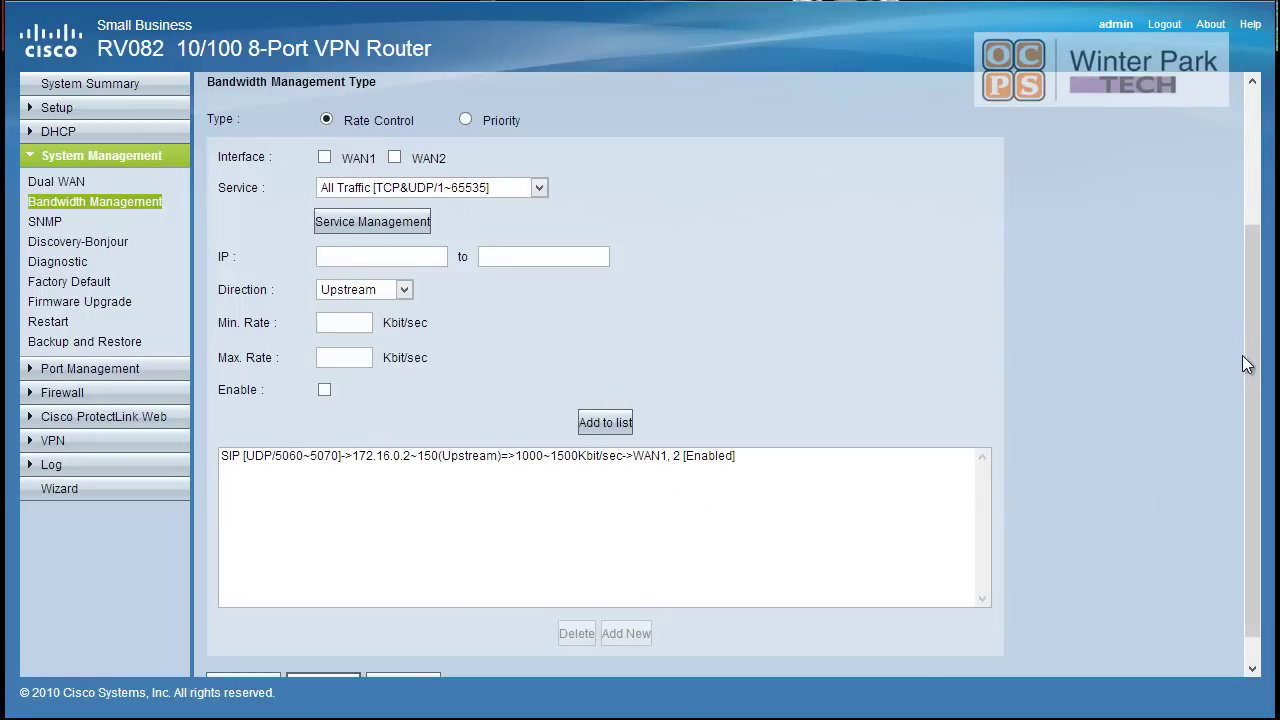
scroll(1246, 364, down, 1)
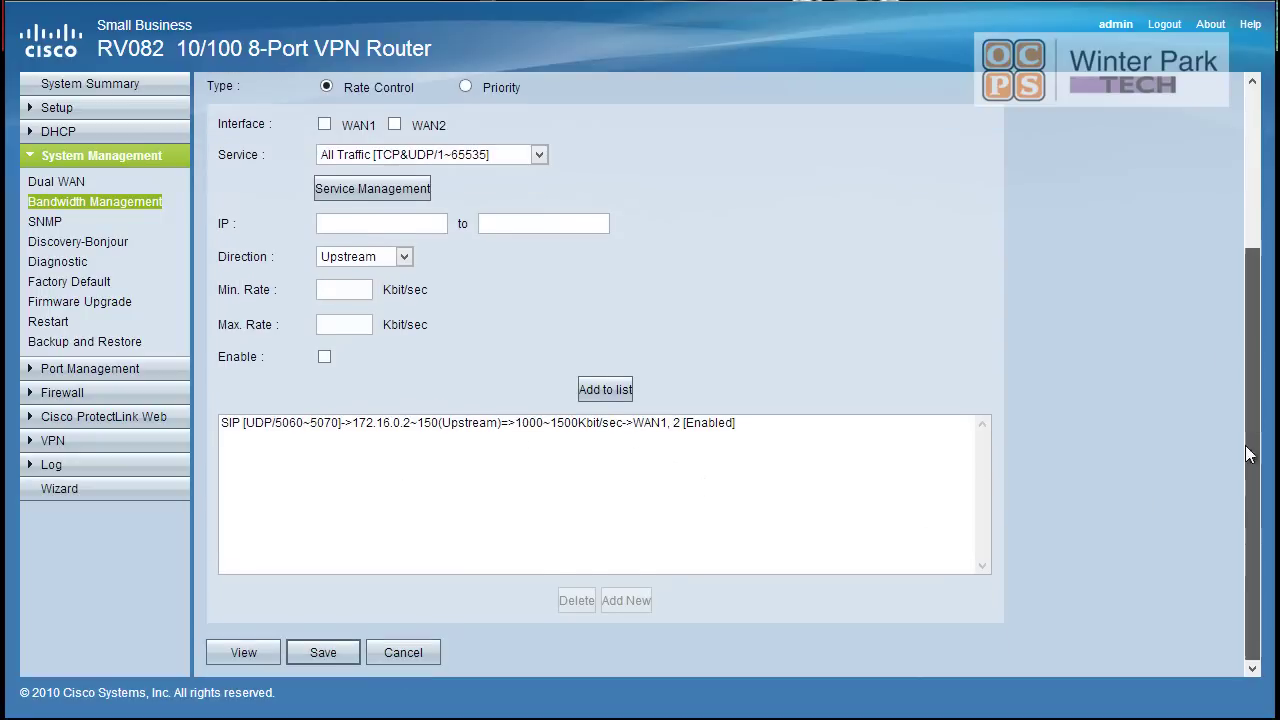
click(321, 655)
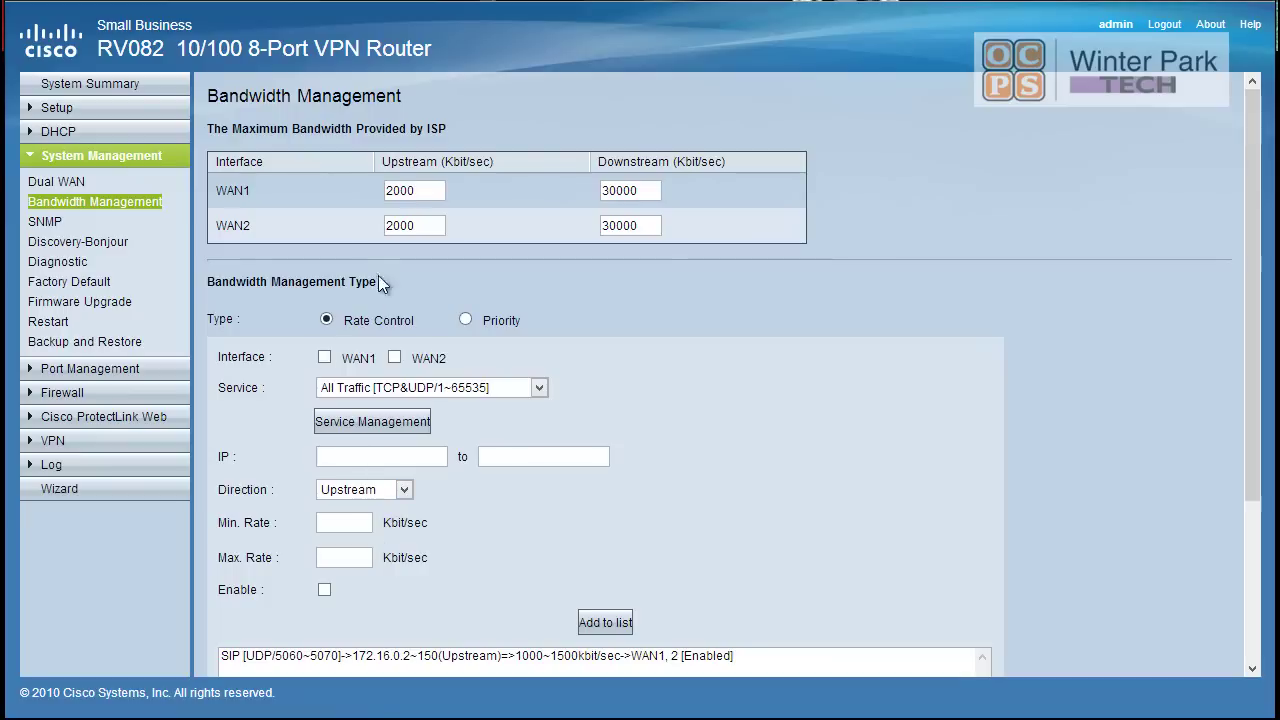
Step: Set up an enabled downstream rule for the SIP service with a 1000 Kbit/sec minimum and 1500 Kbit/sec maximum rate
click(538, 390)
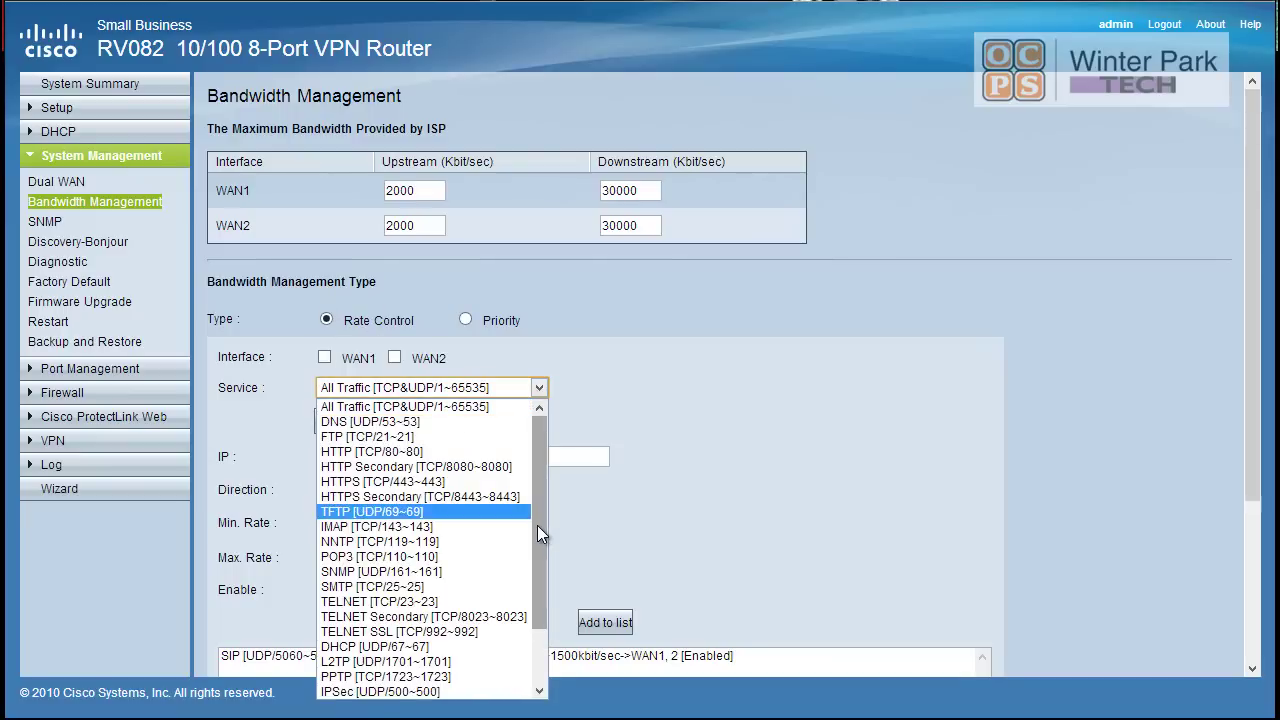
drag(537, 525, 539, 613)
click(400, 693)
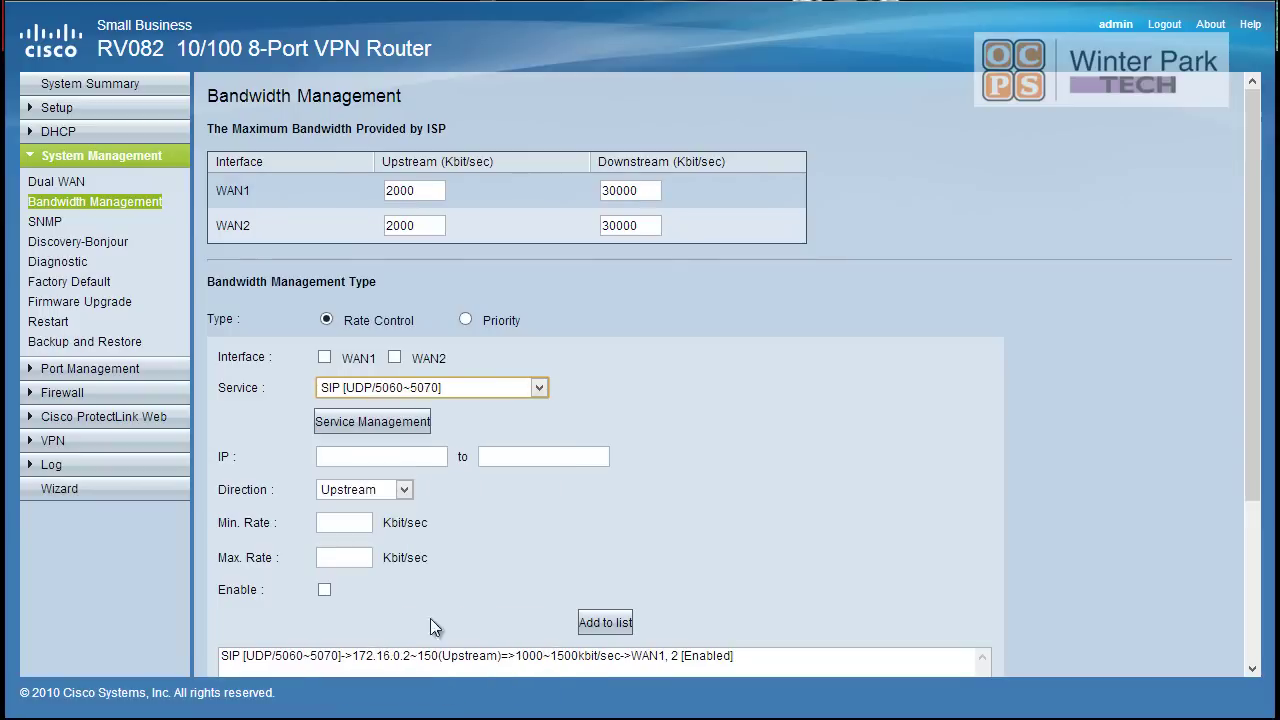
click(404, 490)
click(381, 524)
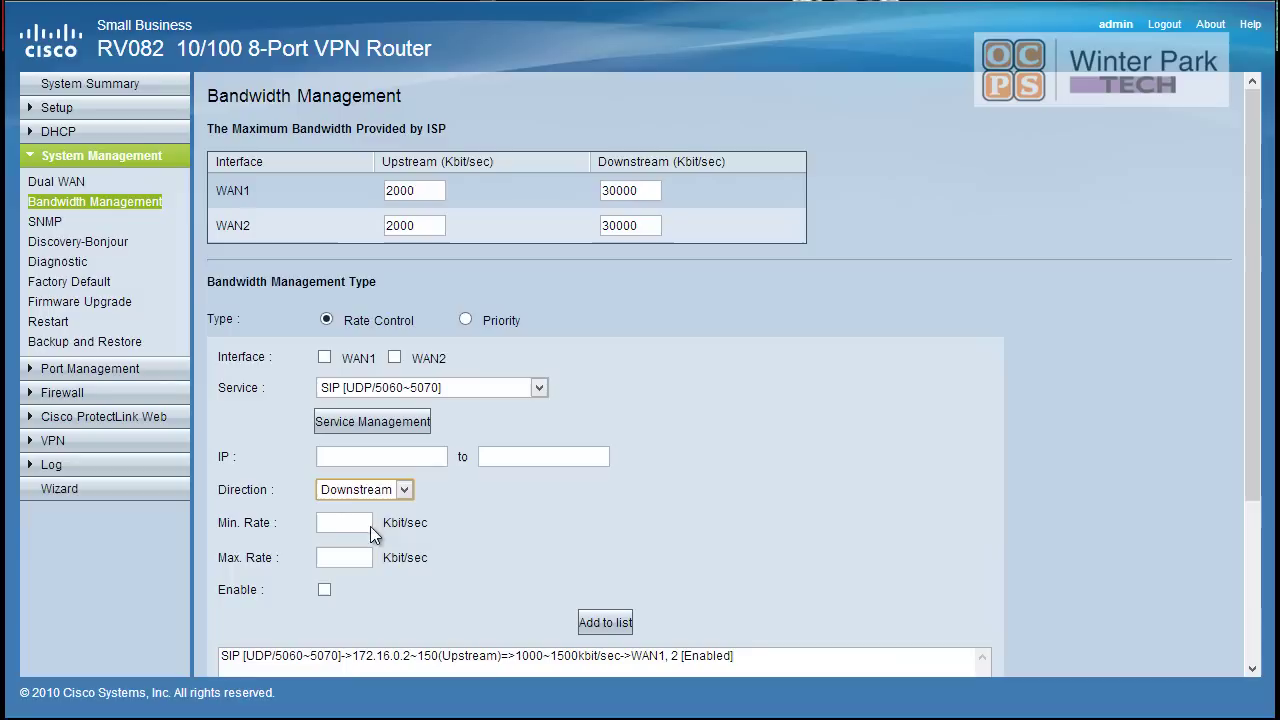
click(355, 523)
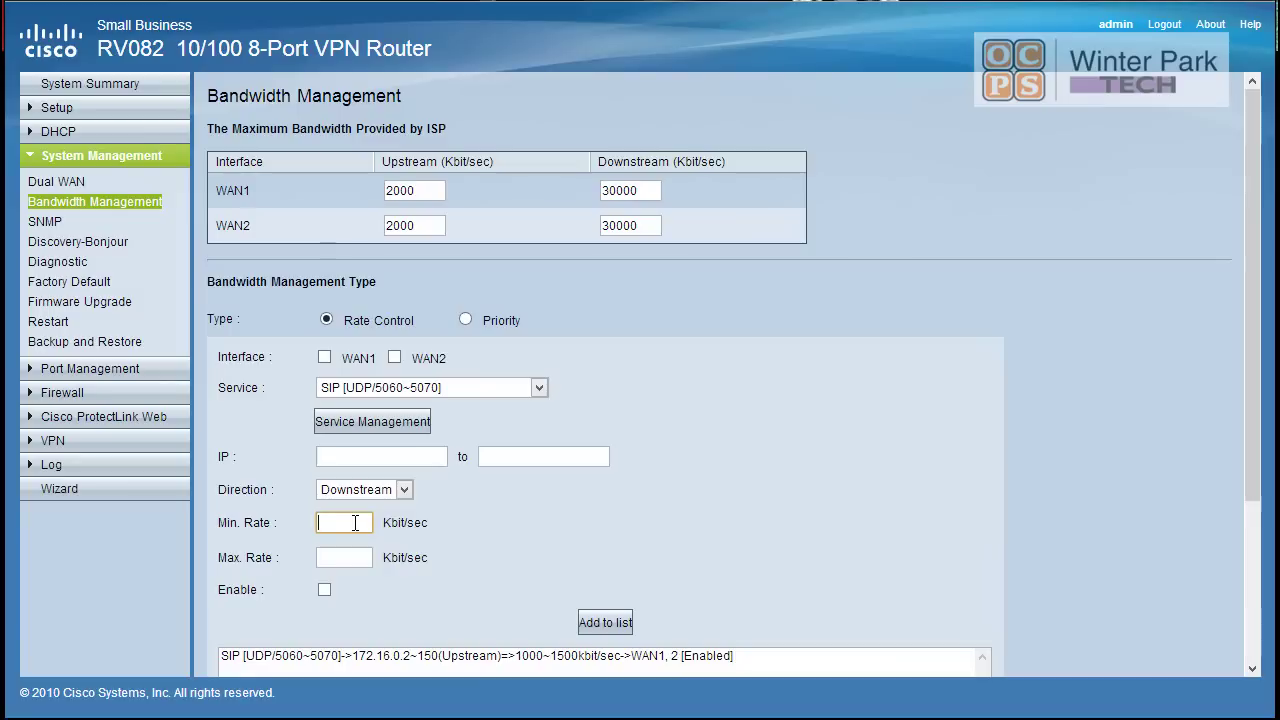
text(1000)
key(Tab)
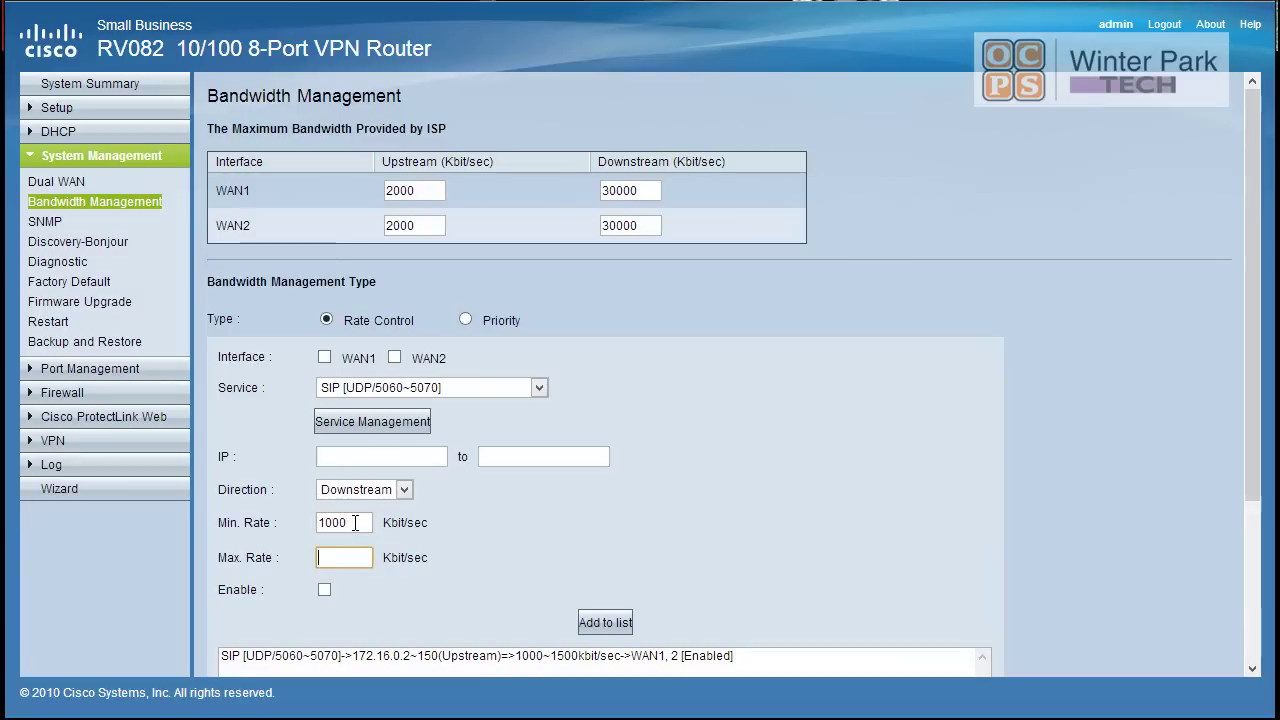
text(1500)
click(324, 590)
Step: Set the downstream SIP rule's IP range to 172.16.0.2 through 172.16.0.150, apply it to WAN1 and WAN2, and add it to the list
click(385, 456)
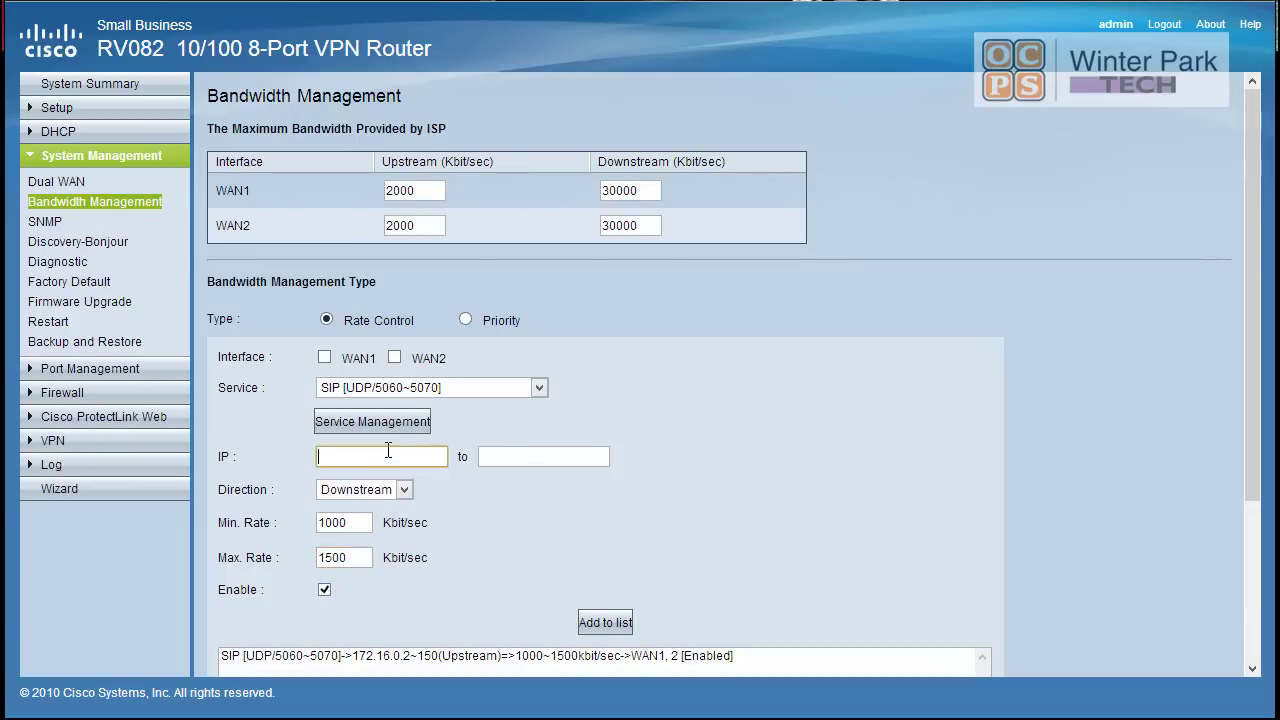
text(172.16.0.2)
click(529, 456)
text(172.16.0)
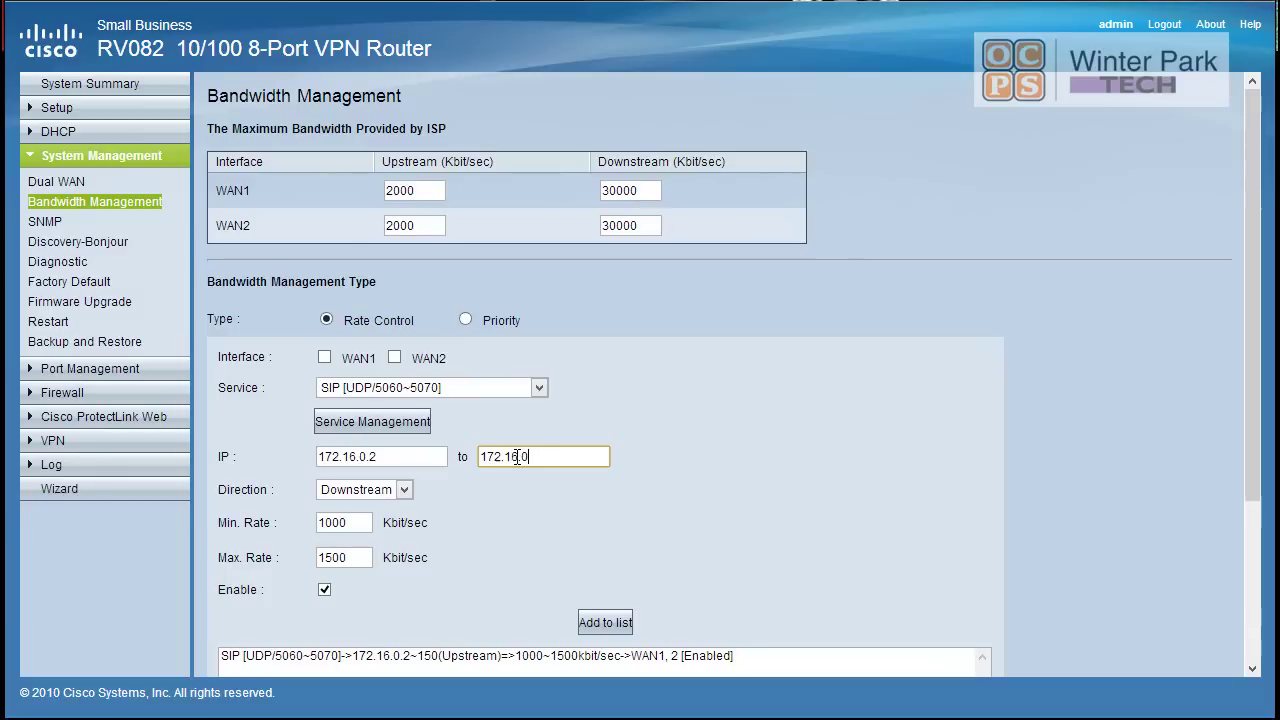
text(.150)
click(325, 358)
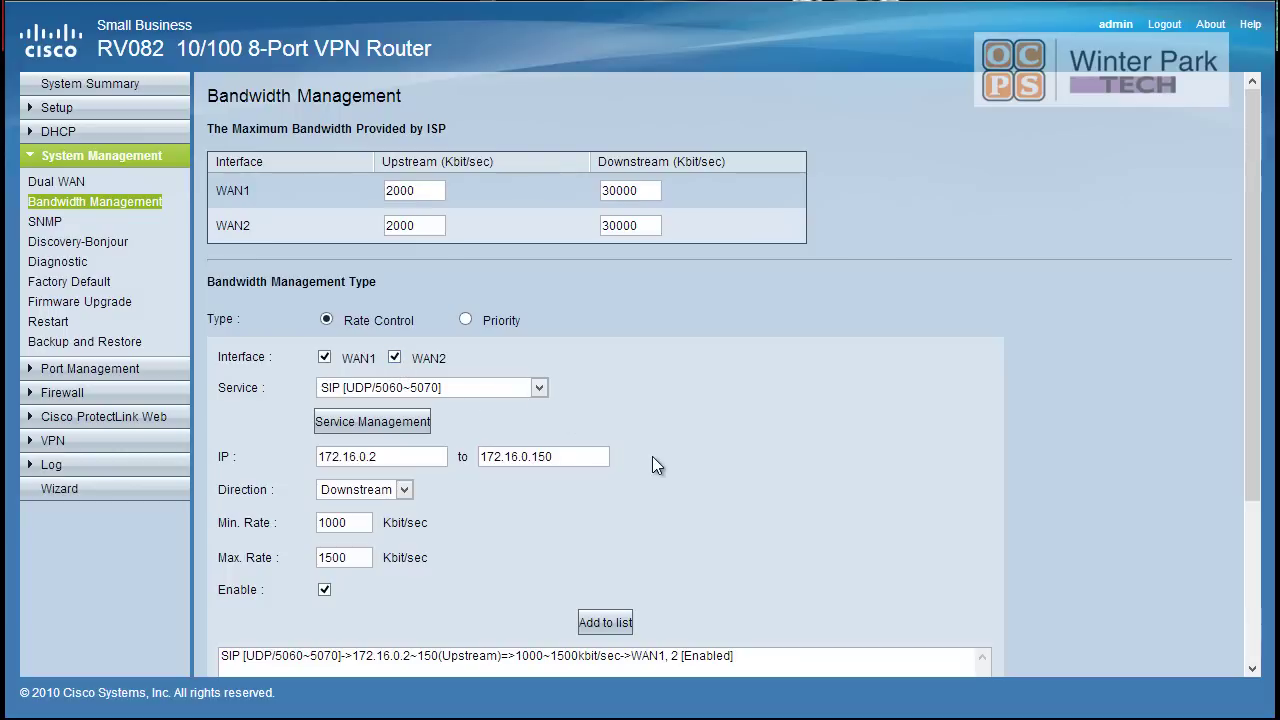
scroll(662, 476, down, 3)
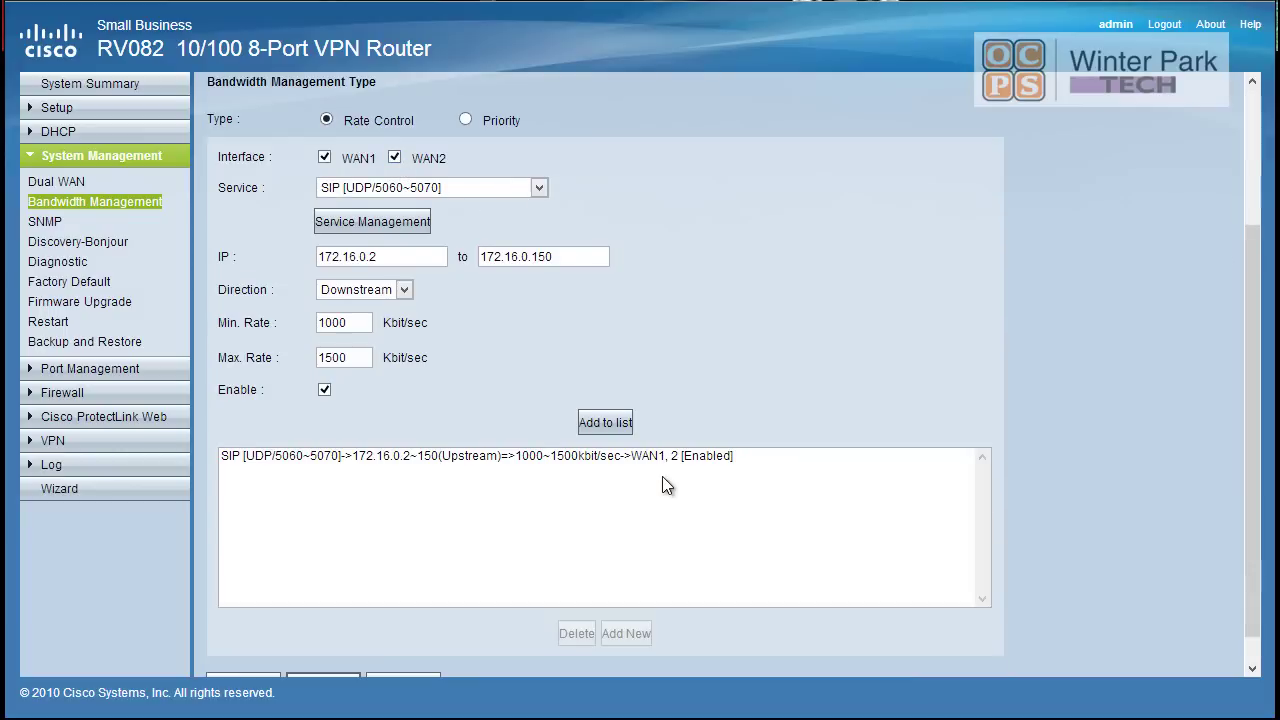
click(605, 423)
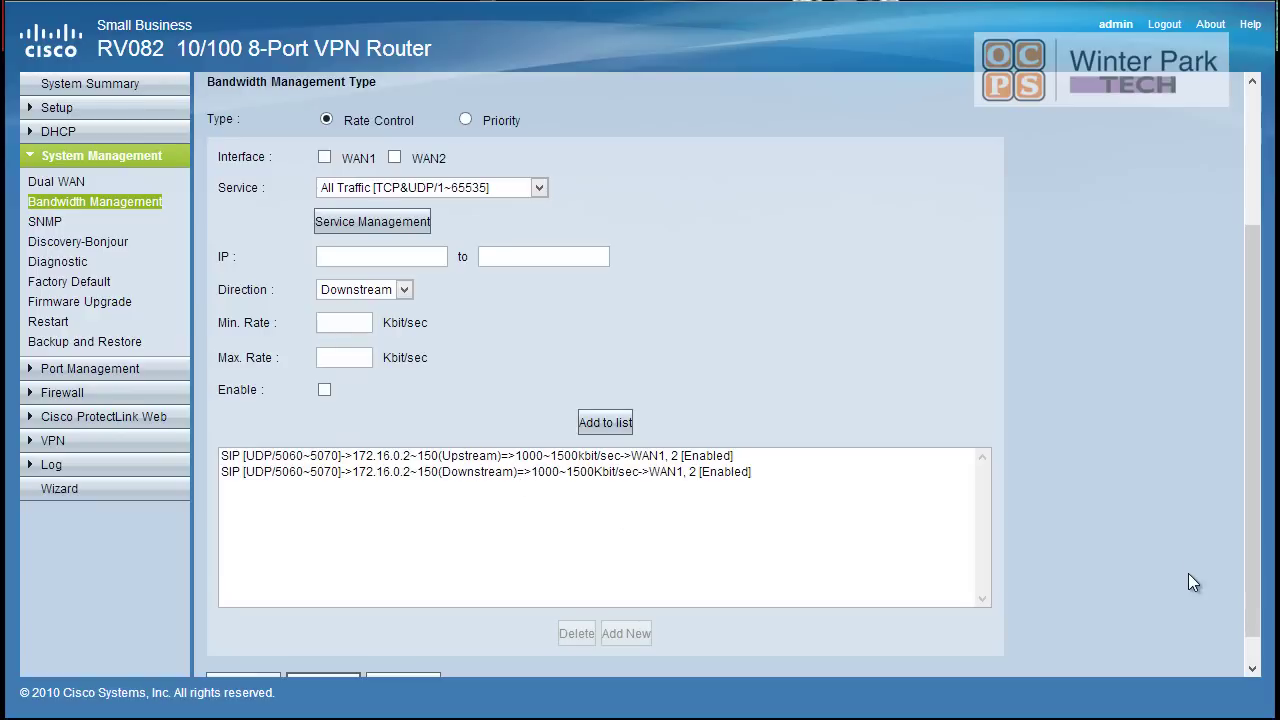
Step: Save the bandwidth management settings with the downstream SIP rule and check the rule list
scroll(1254, 600, down, 1)
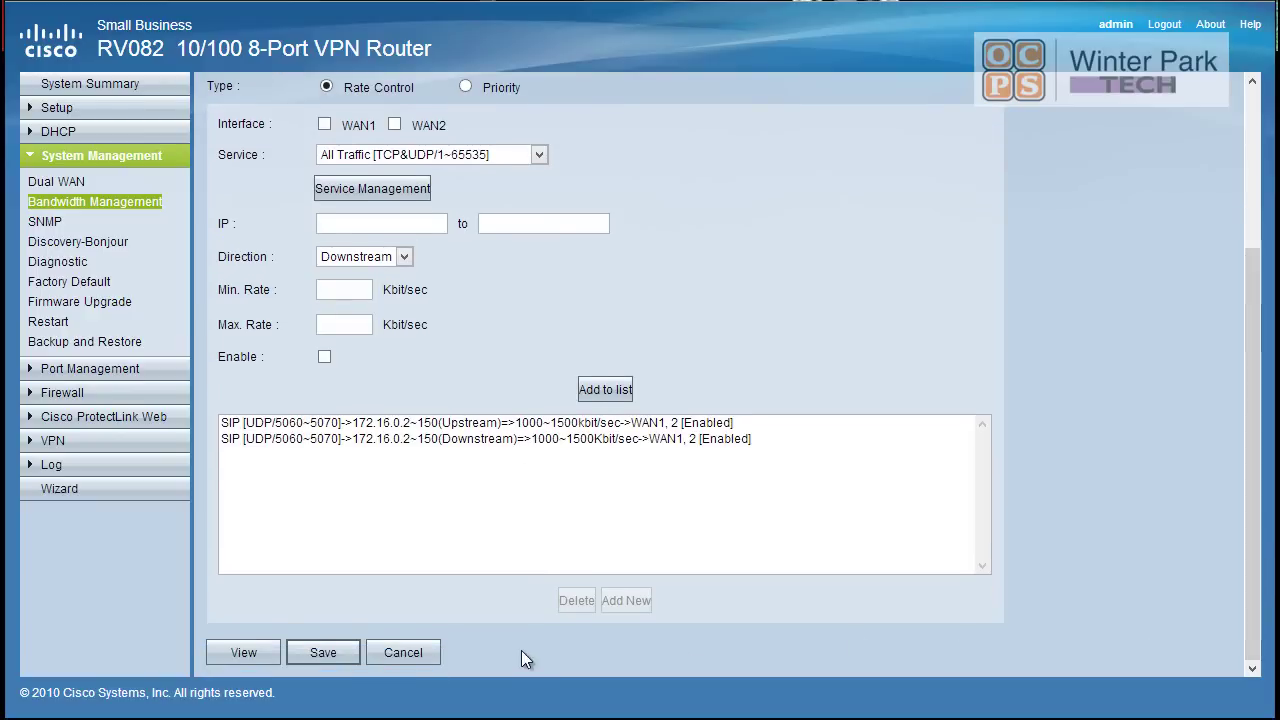
click(321, 656)
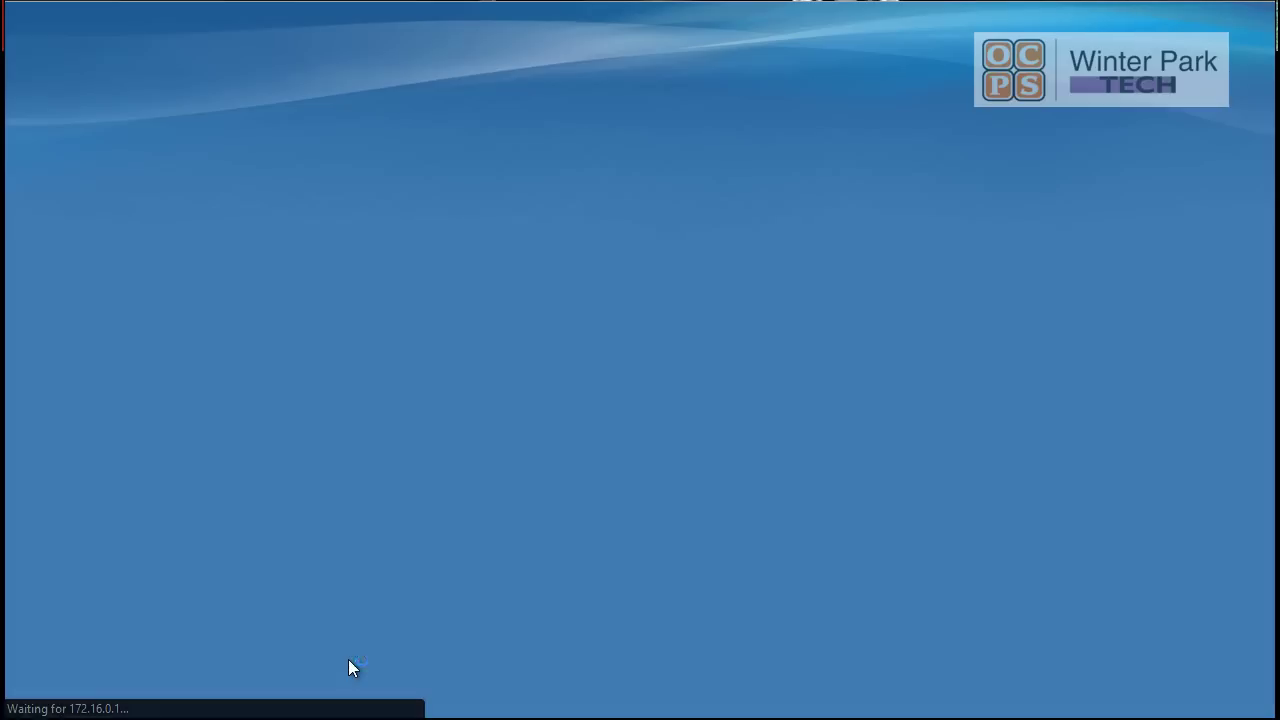
scroll(779, 530, down, 3)
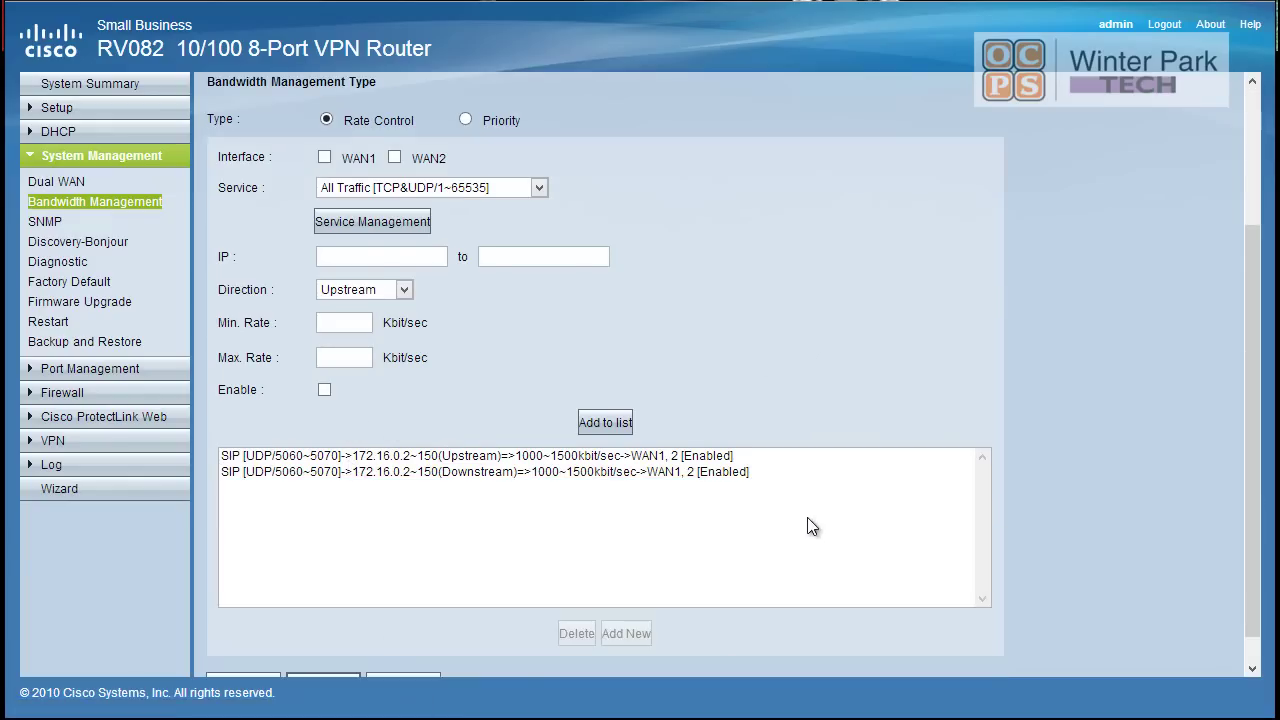
Step: Start a new service named "RTP -SRTP" in Service Management and set its protocol to UDP
scroll(534, 350, up, 3)
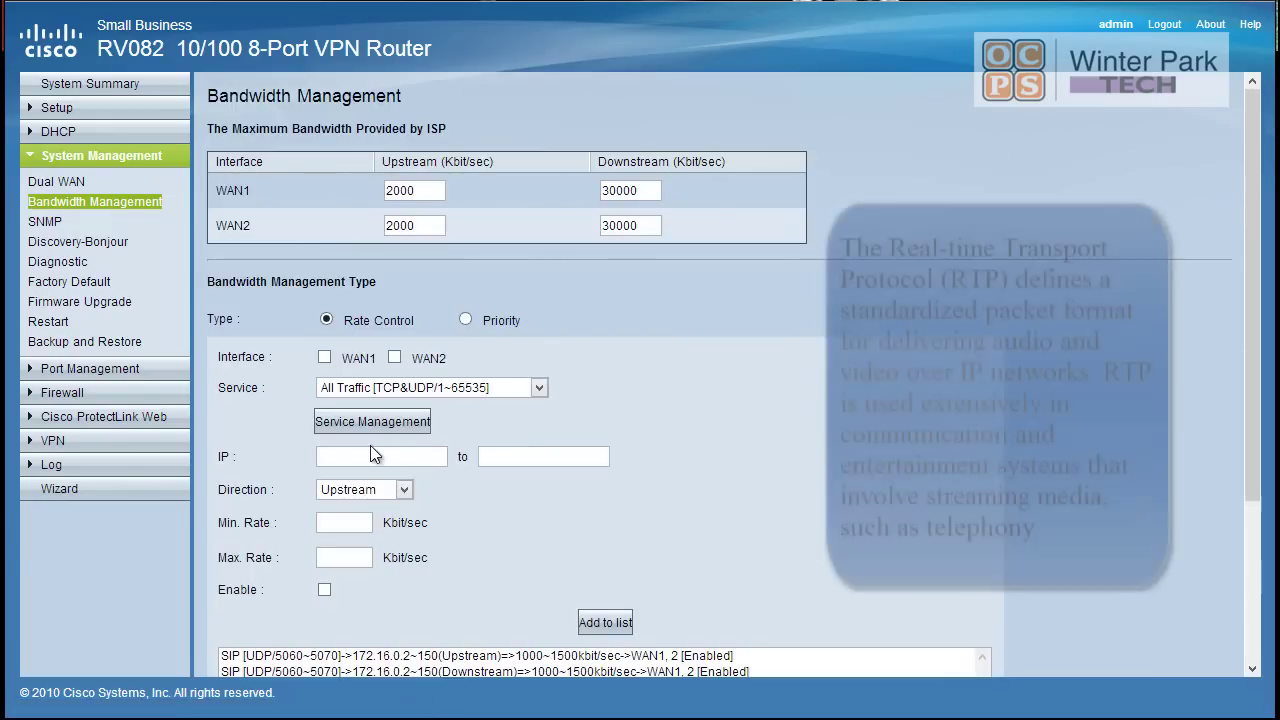
click(372, 423)
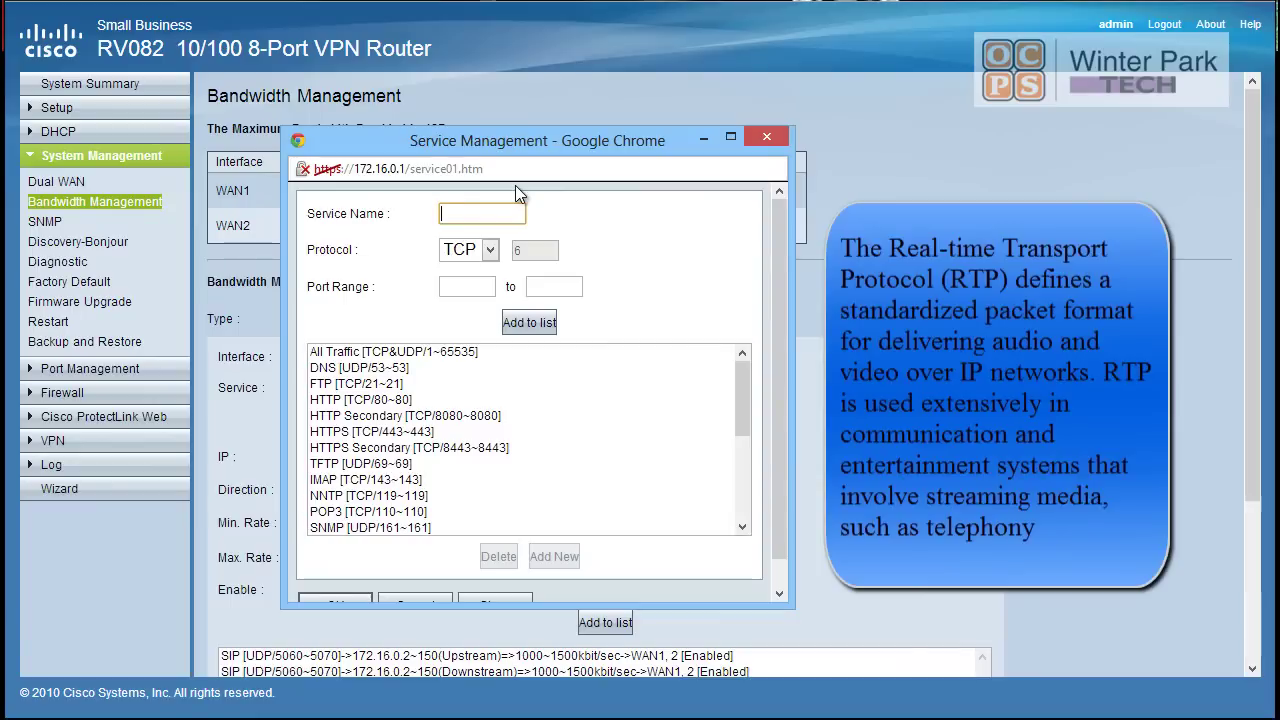
text(RTP -)
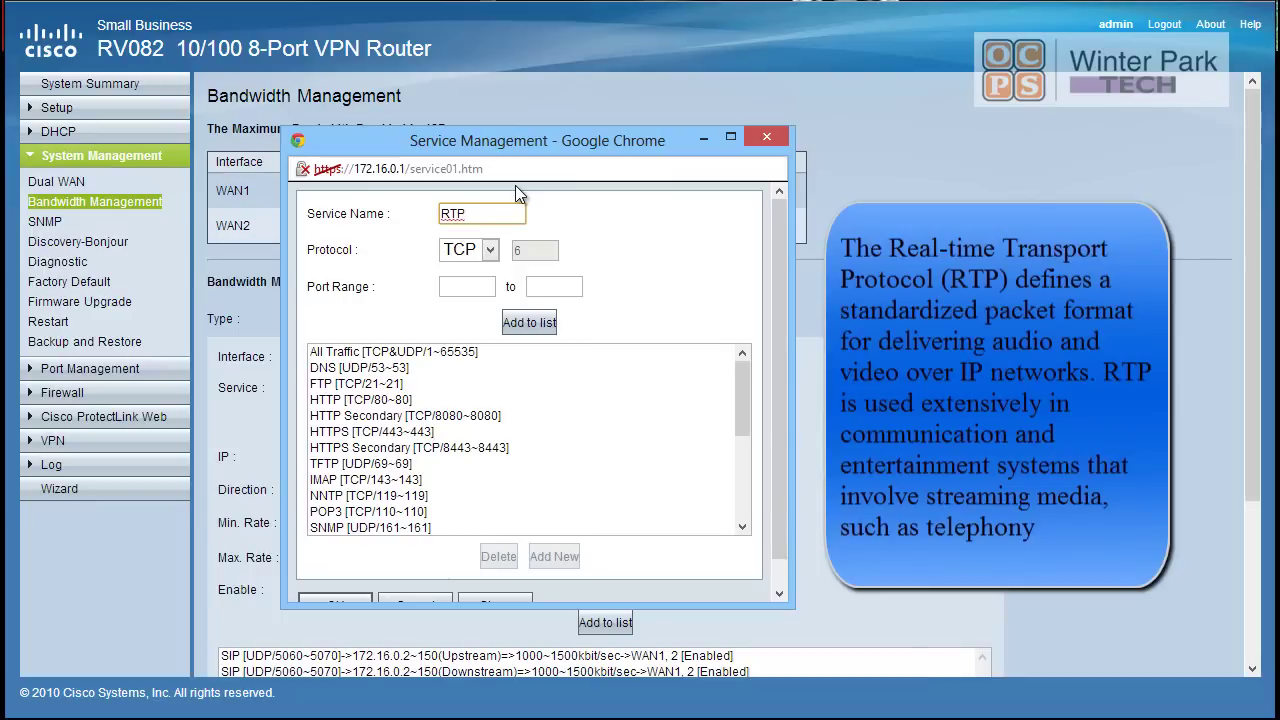
text(SRTP)
click(488, 250)
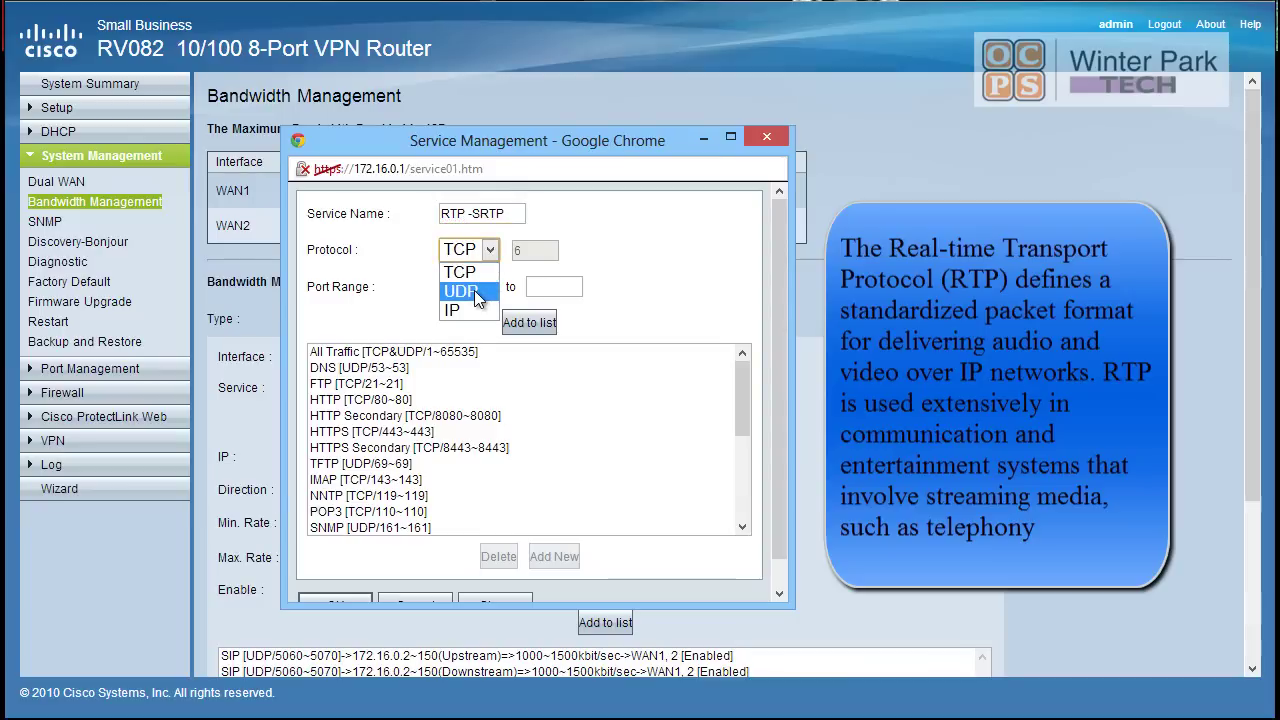
click(477, 292)
Step: Set the RTP -SRTP service's port range to 16384 through 32767, add it to the service list and confirm the changes
click(472, 287)
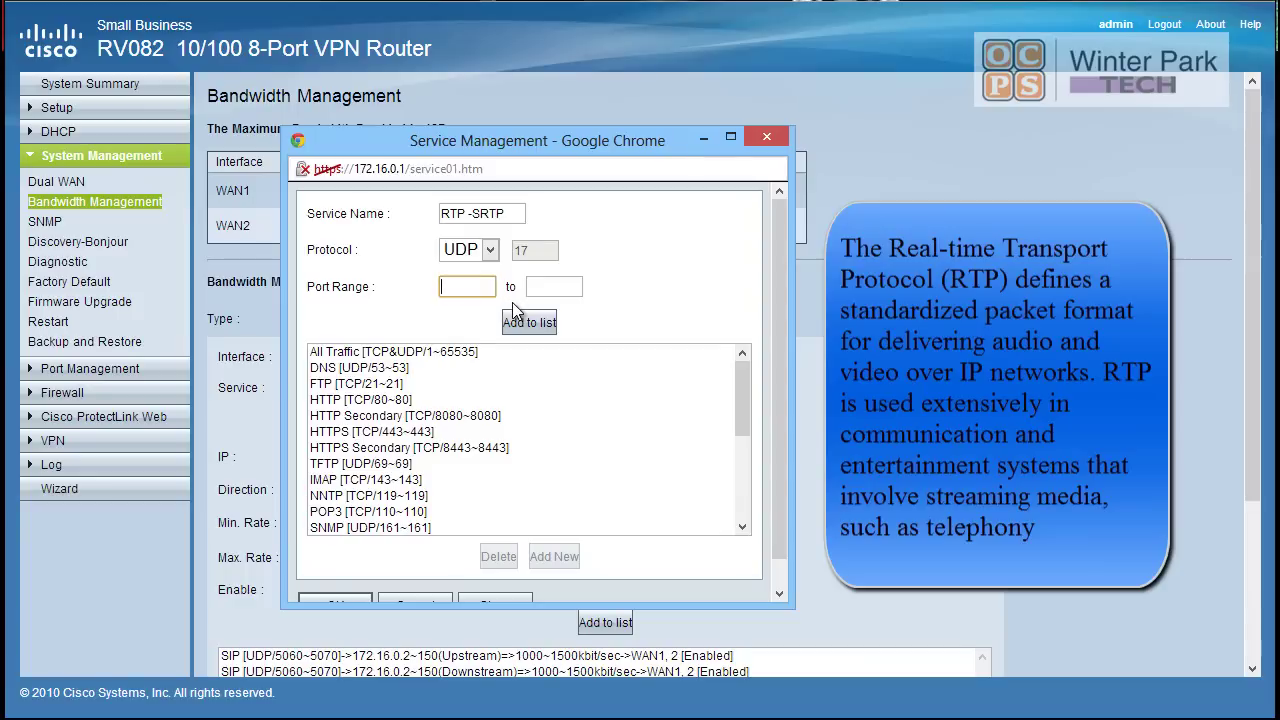
text(16384)
key(Tab)
text(32767)
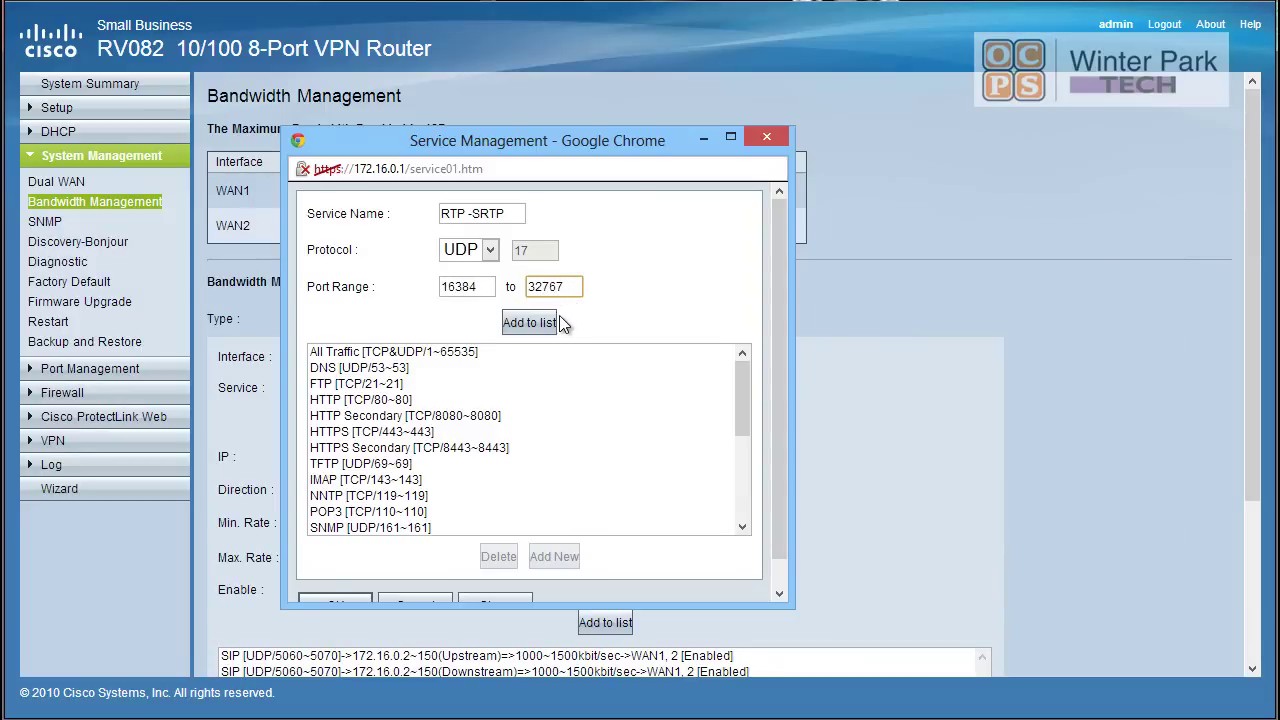
click(540, 325)
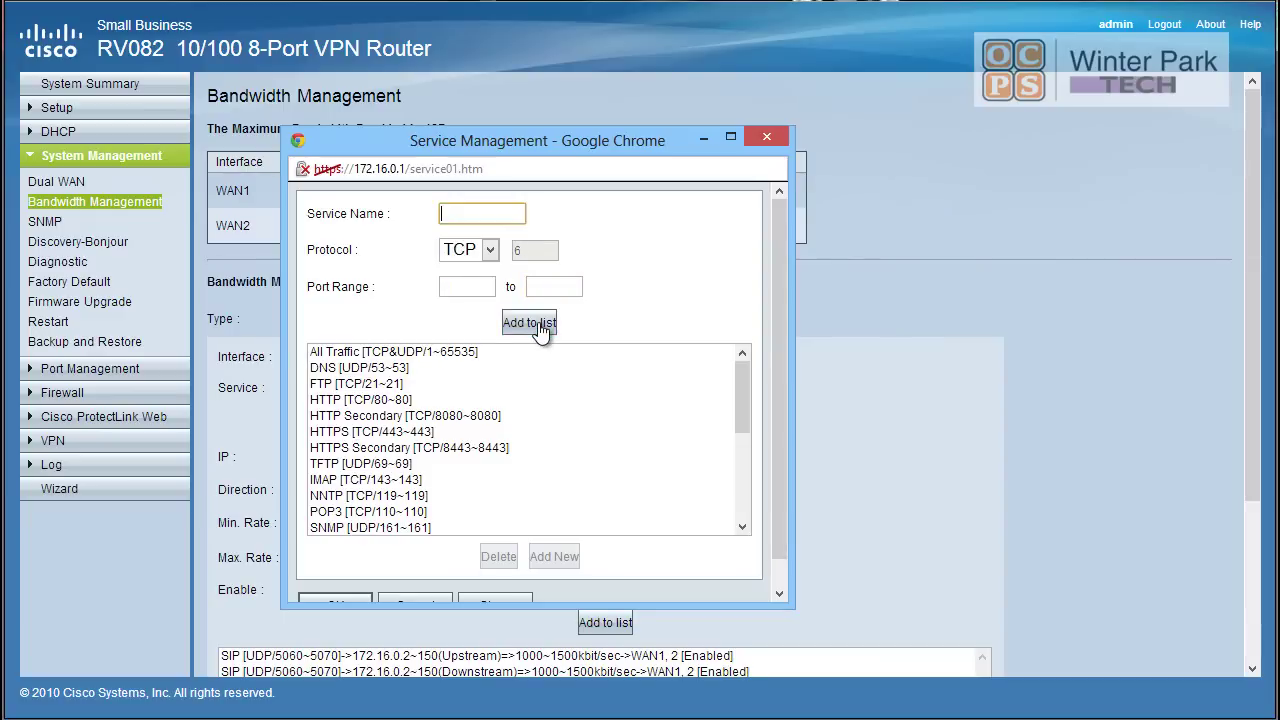
drag(737, 390, 781, 570)
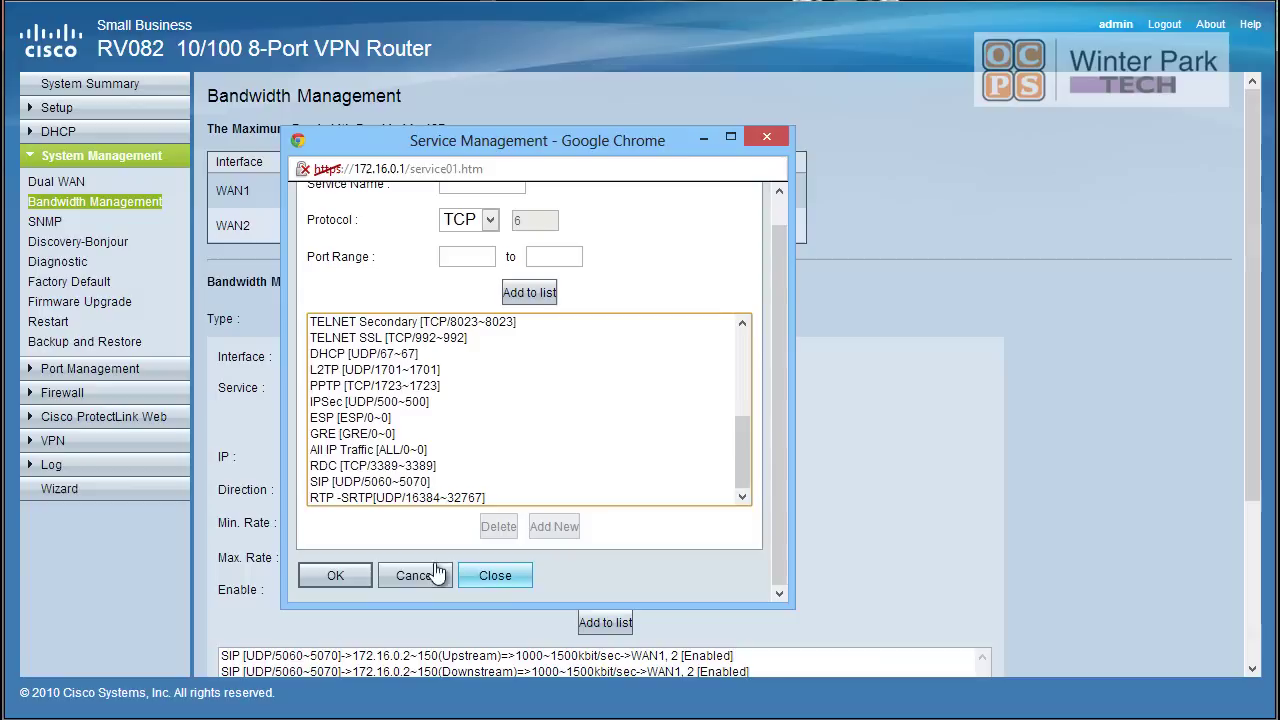
click(337, 575)
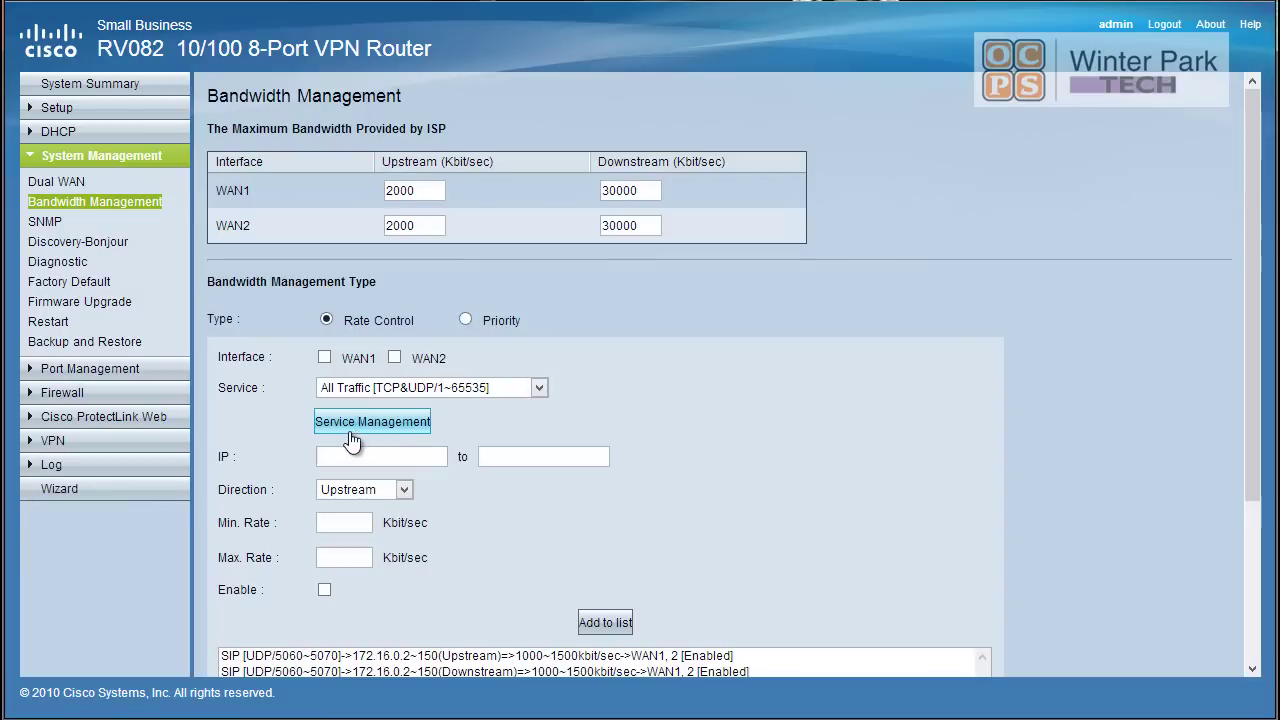
Step: Set up a rule for the RTP -SRTP service on WAN1 and WAN2 with the IP range 172.16.0.2 through 172.16.0.150
click(325, 357)
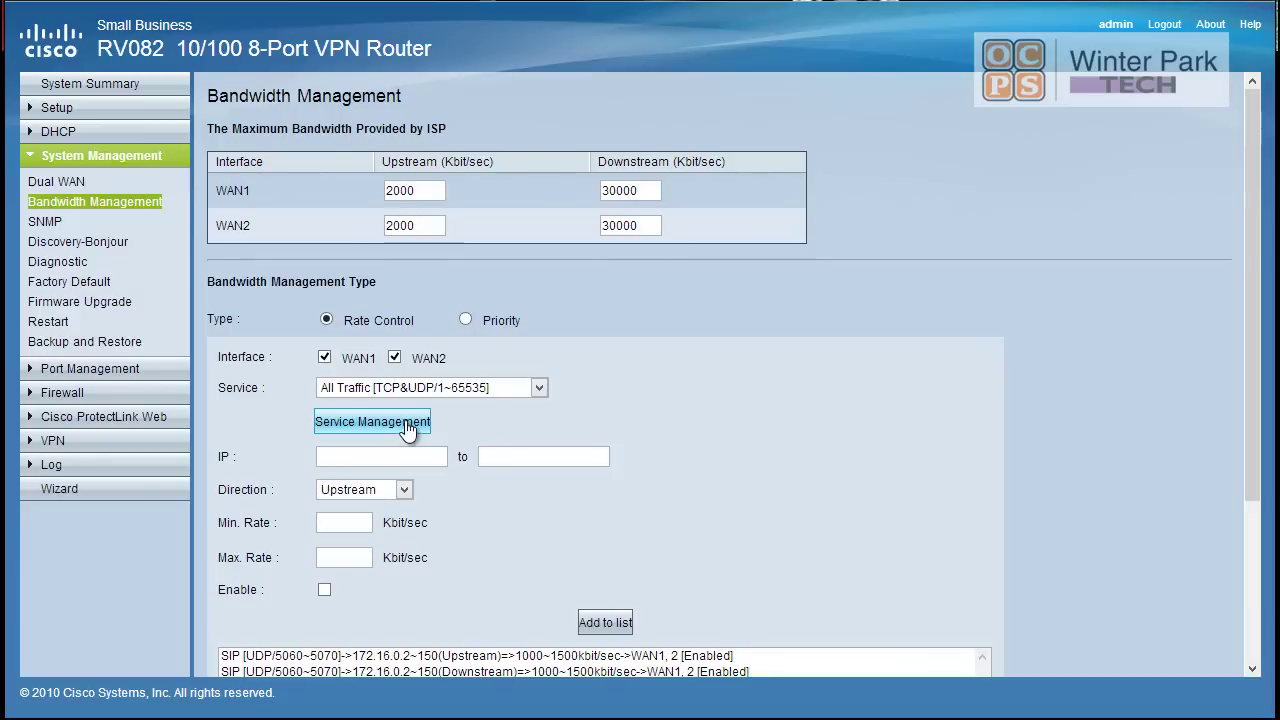
click(539, 388)
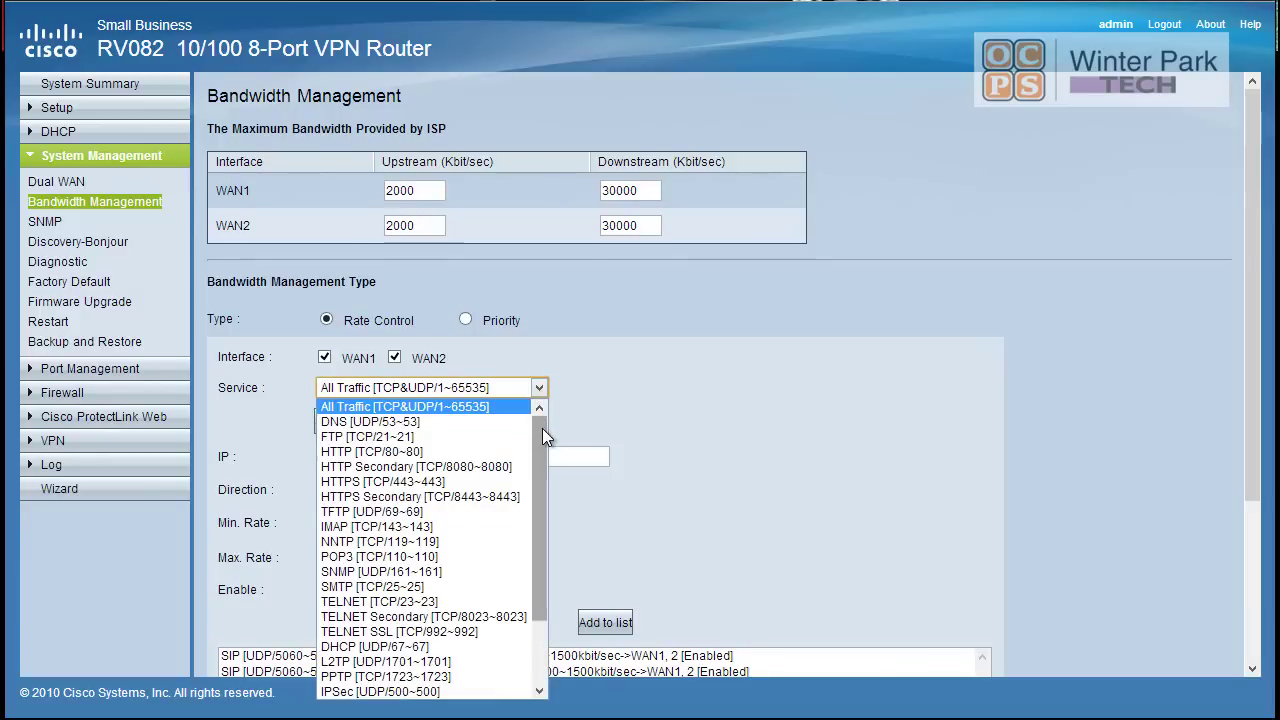
drag(542, 428, 536, 502)
click(425, 691)
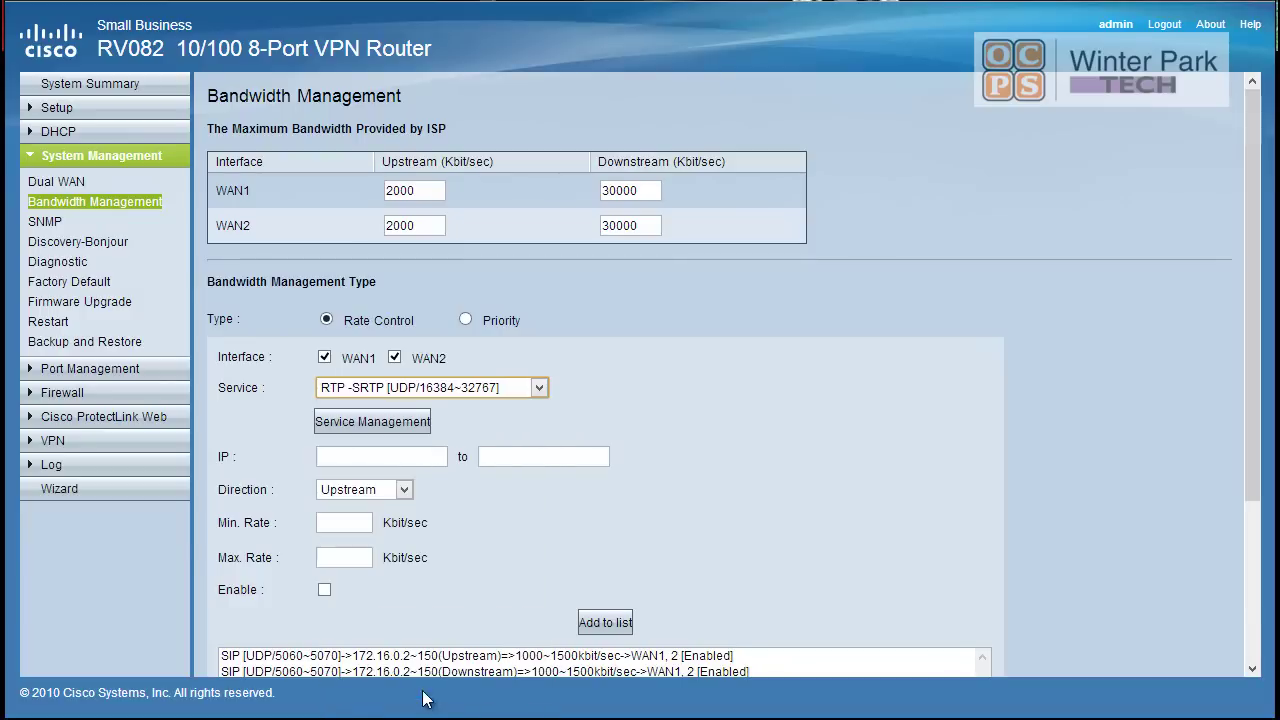
click(400, 457)
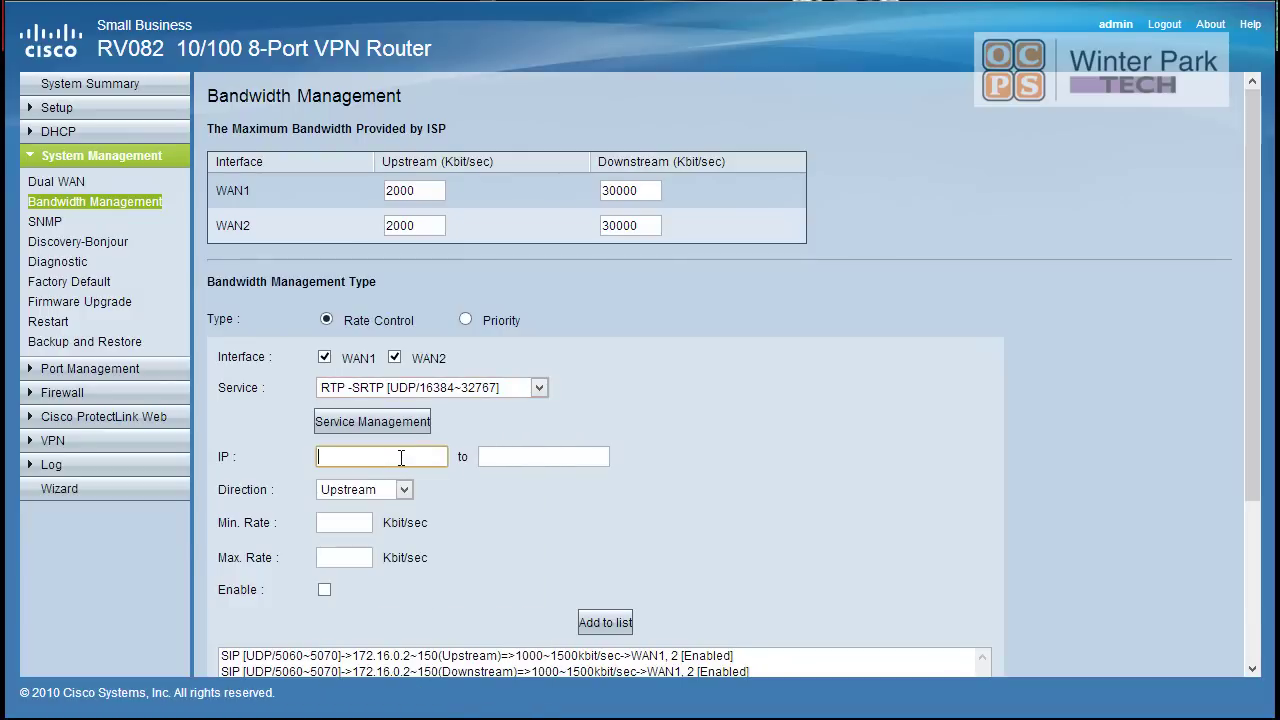
text(172.16.0.2)
key(Tab)
text(172.16.0.150)
key(Tab)
Step: Set the upstream RTP -SRTP rule's minimum and maximum rates to 2000 Kbit/sec, enable it and try adding it to the list
key(Tab)
text(2000)
key(Tab)
text(2000)
key(Tab)
key(space)
key(Tab)
key(Return)
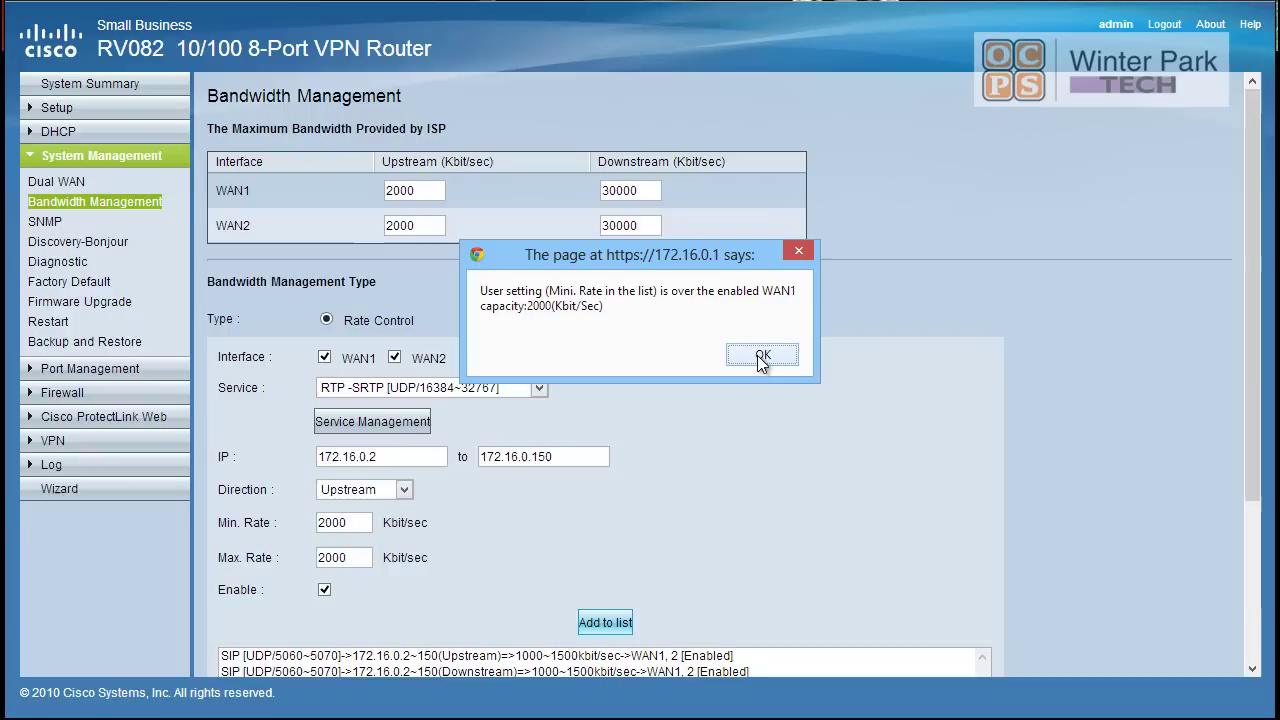
click(760, 356)
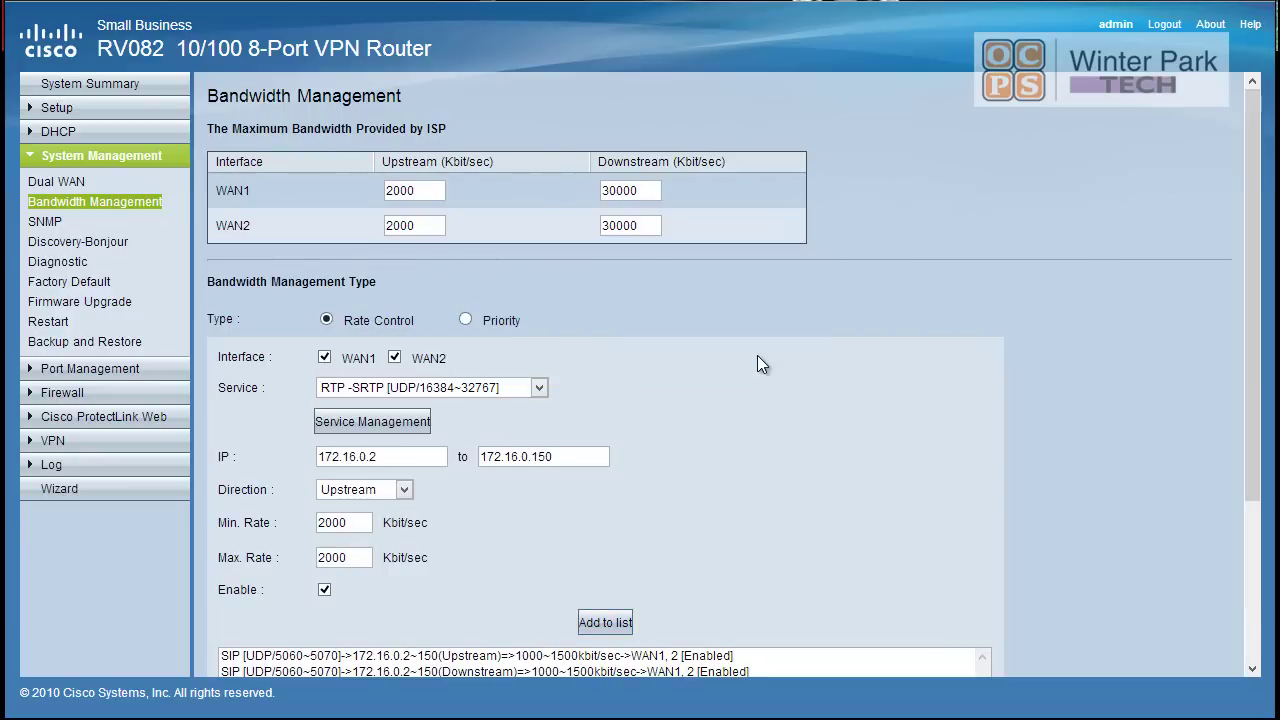
Step: Set the RTP -SRTP rule's minimum rate to 1000 and maximum rate to 1500 Kbit/sec and add it to the list
text(1500)
key(Tab)
text(1700)
click(604, 625)
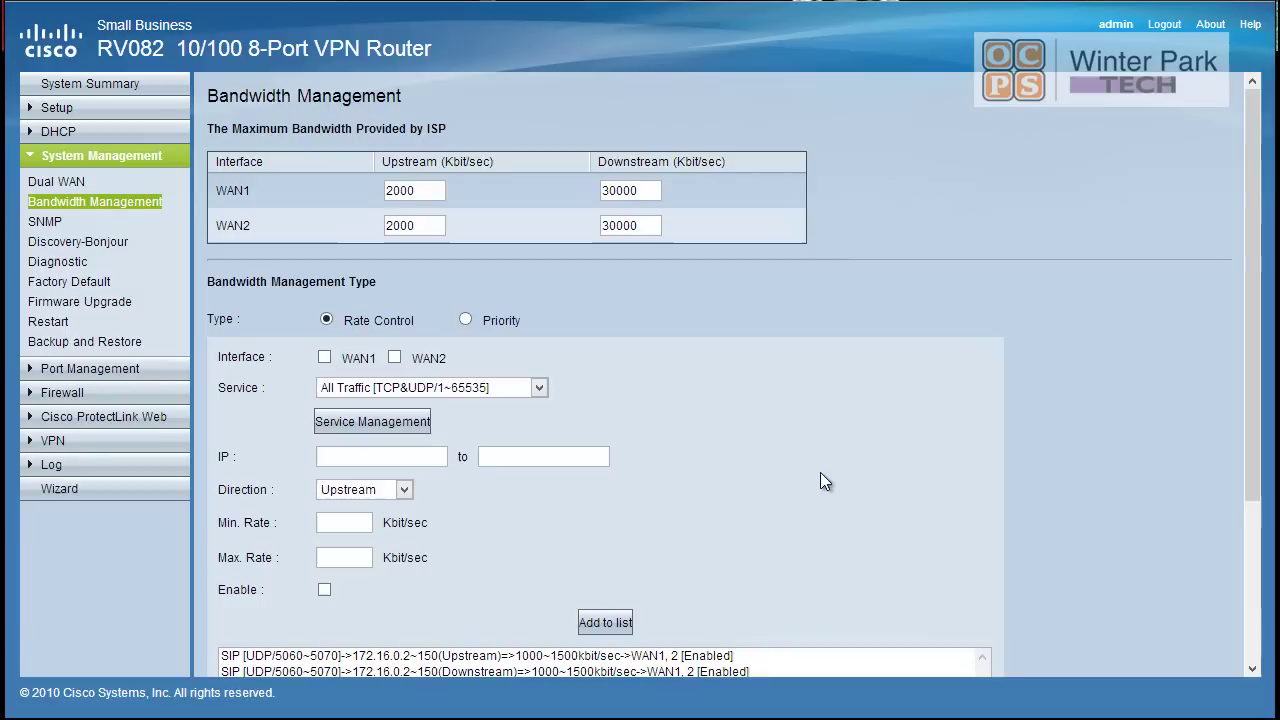
Step: Save the bandwidth management settings with the upstream RTP -SRTP rule and check the rule list
scroll(851, 454, down, 3)
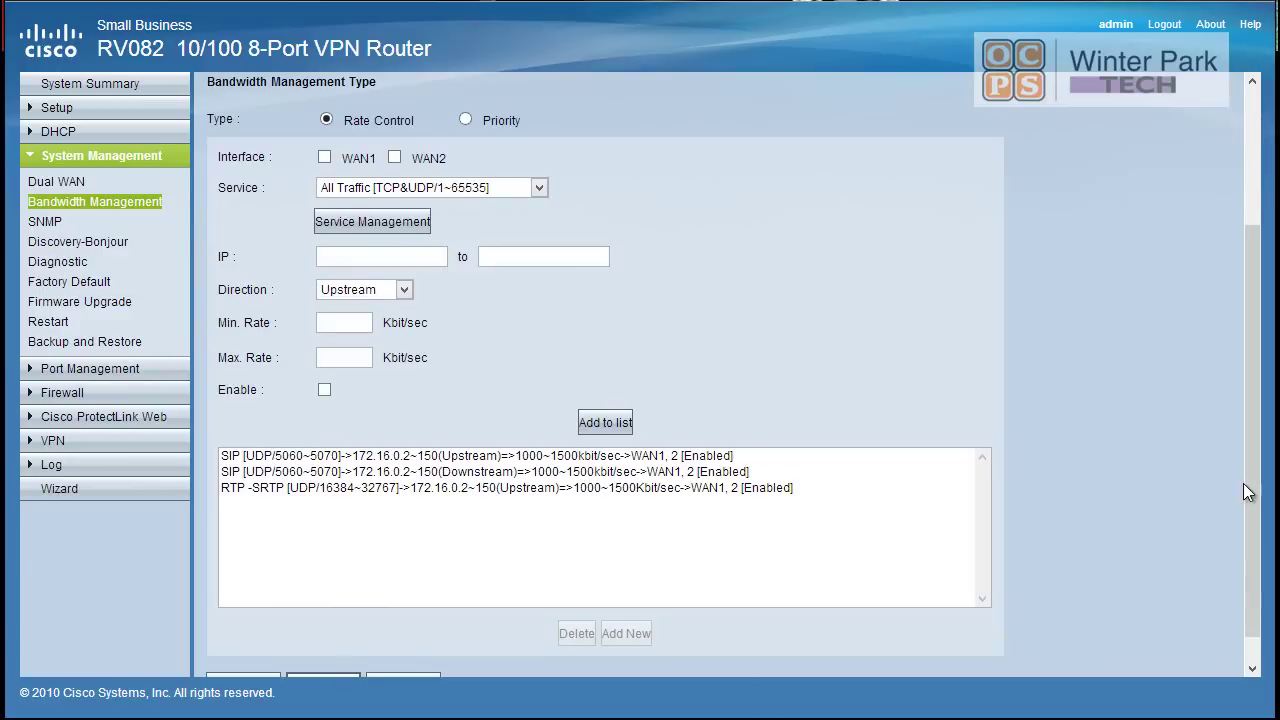
scroll(1246, 490, down, 1)
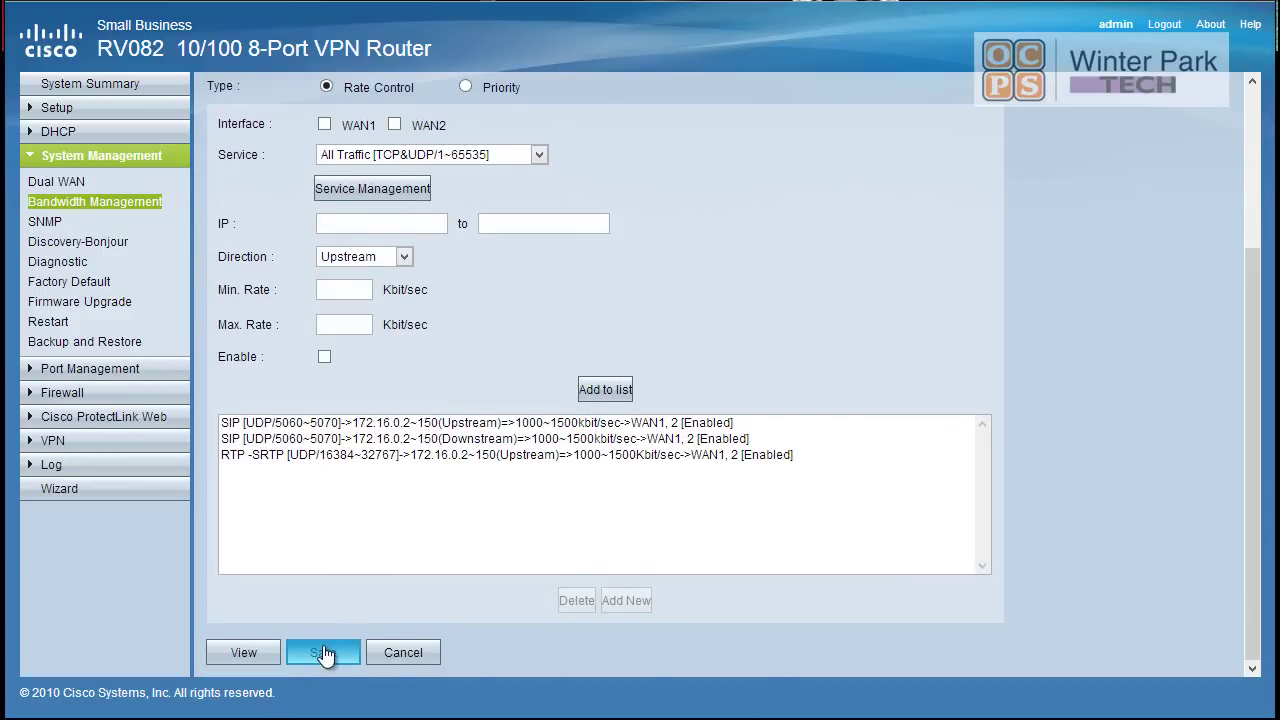
click(323, 653)
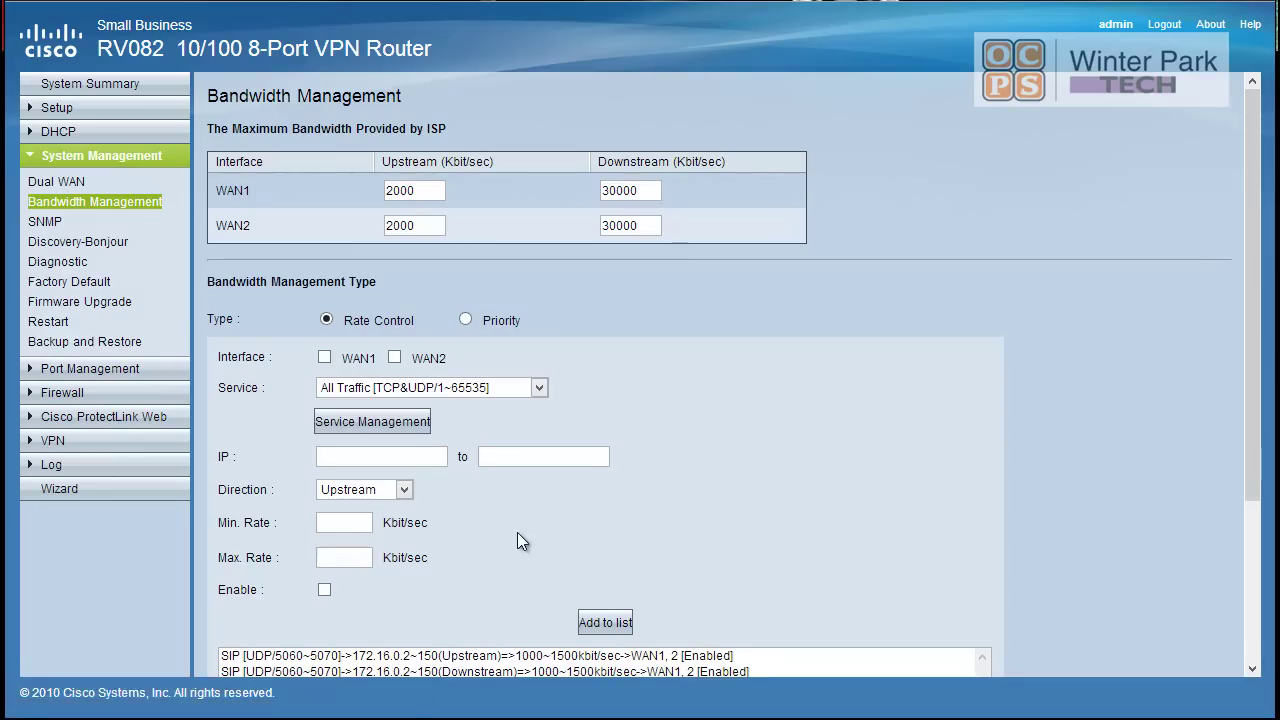
scroll(499, 550, down, 2)
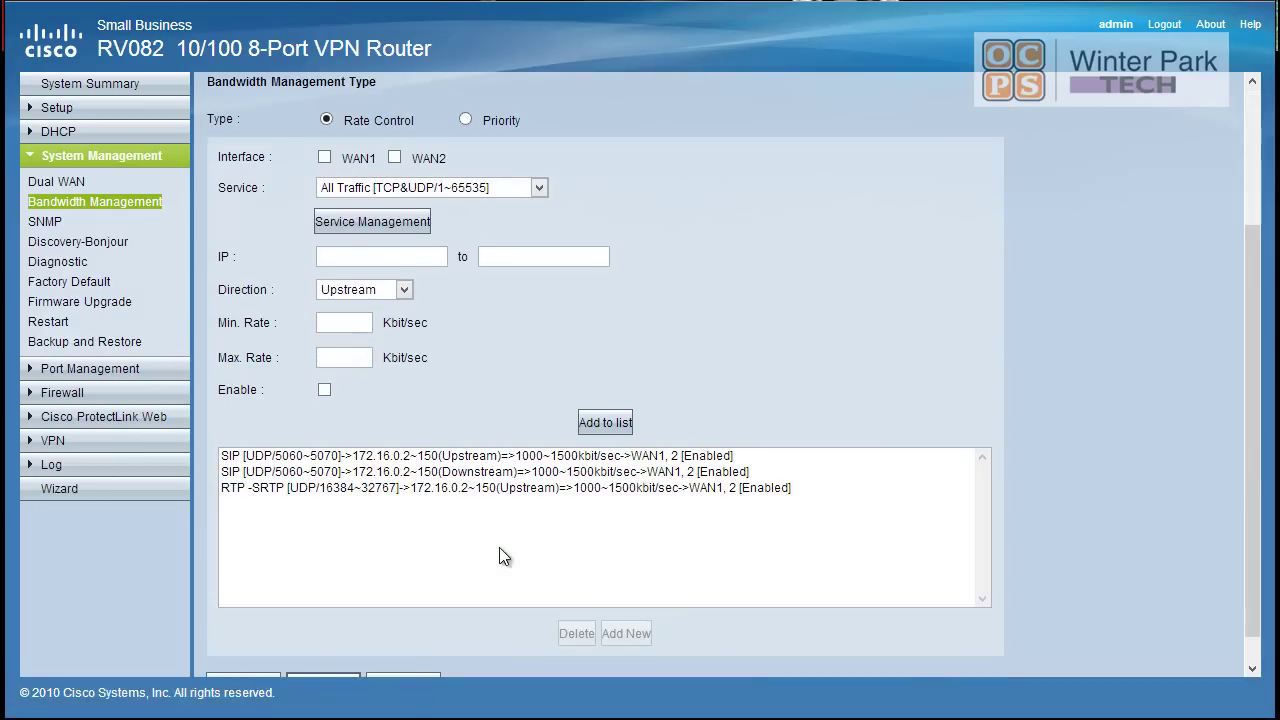
Step: Start another bandwidth rule for the RTP -SRTP [UDP/16384~32767] service on both WAN1 and WAN2
scroll(490, 443, up, 2)
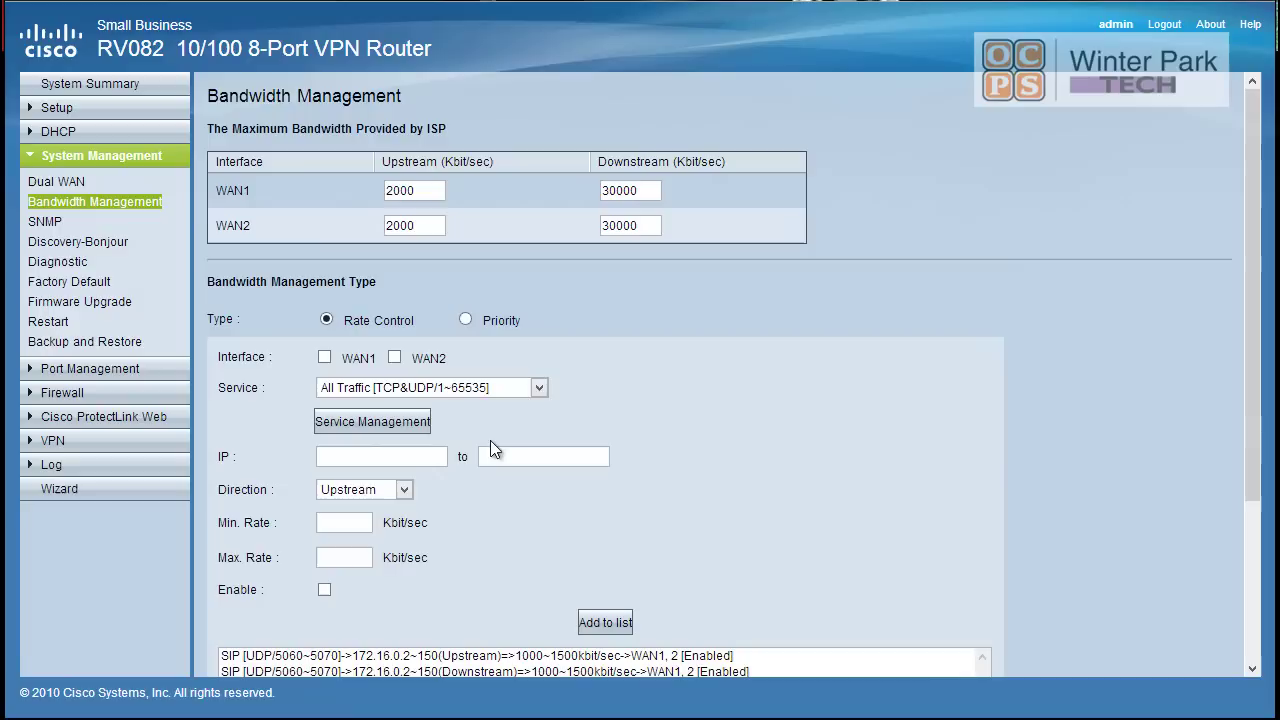
click(324, 359)
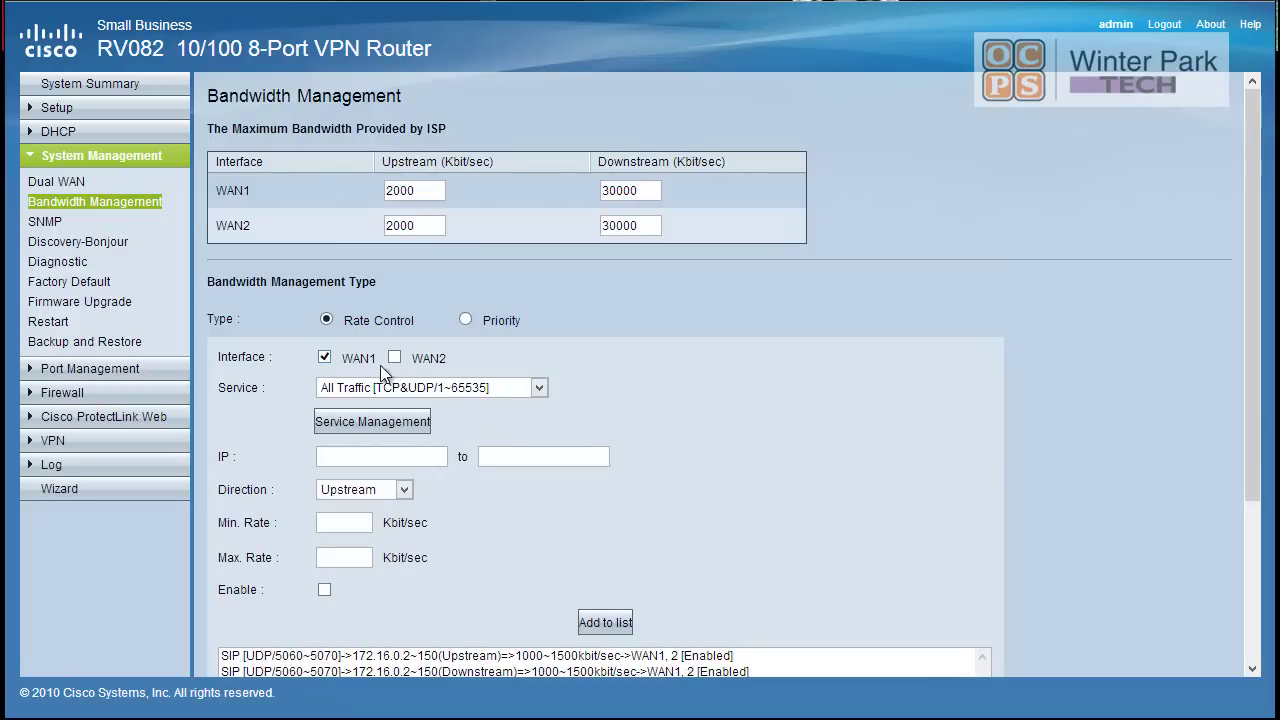
click(537, 390)
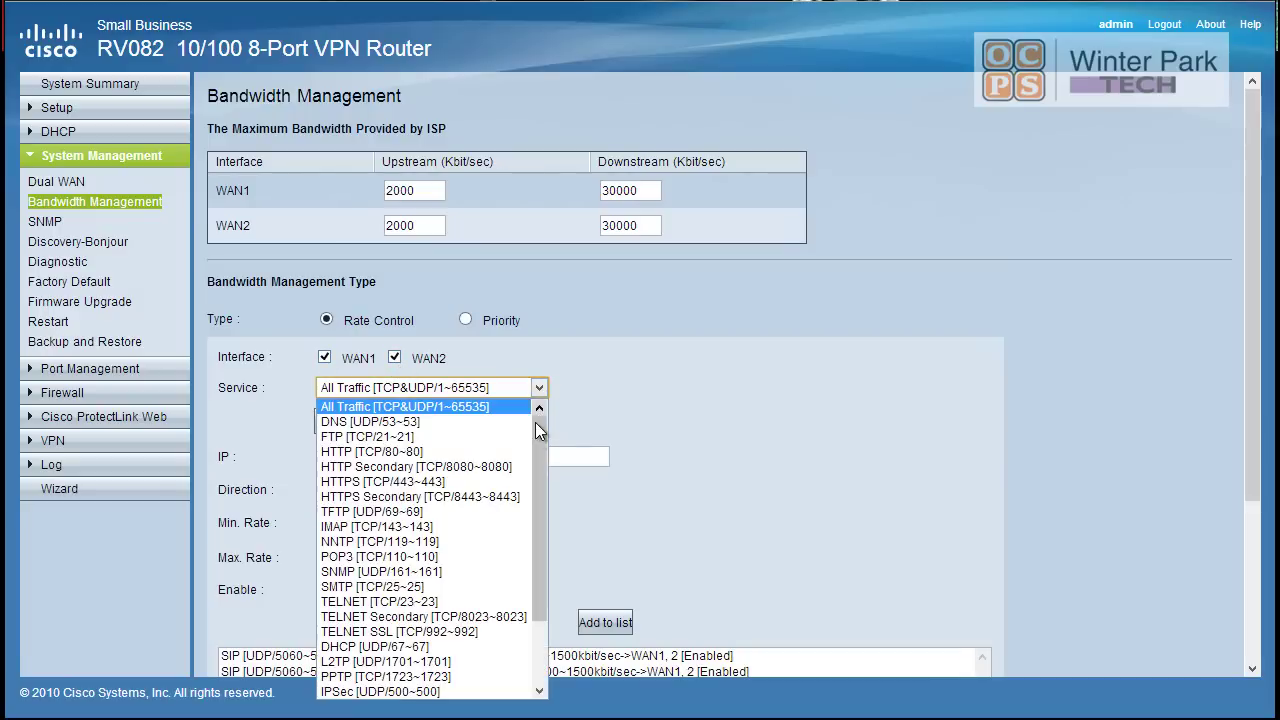
drag(535, 422, 538, 557)
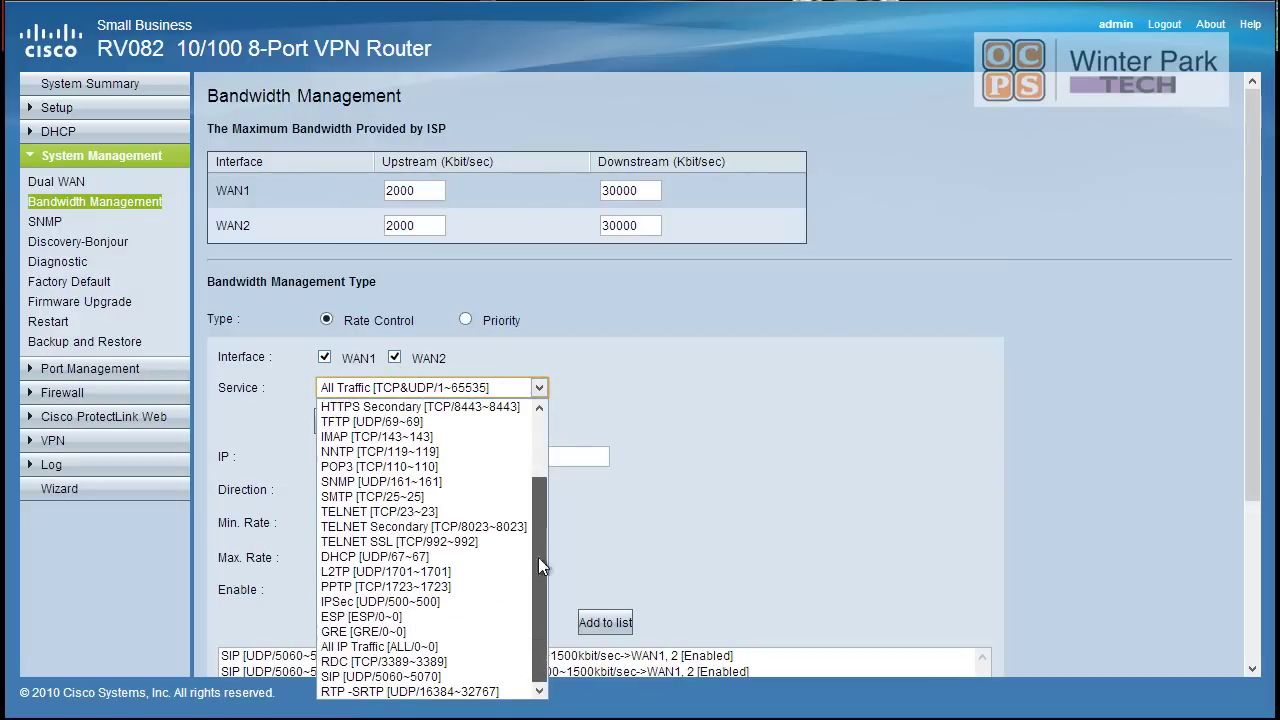
click(412, 691)
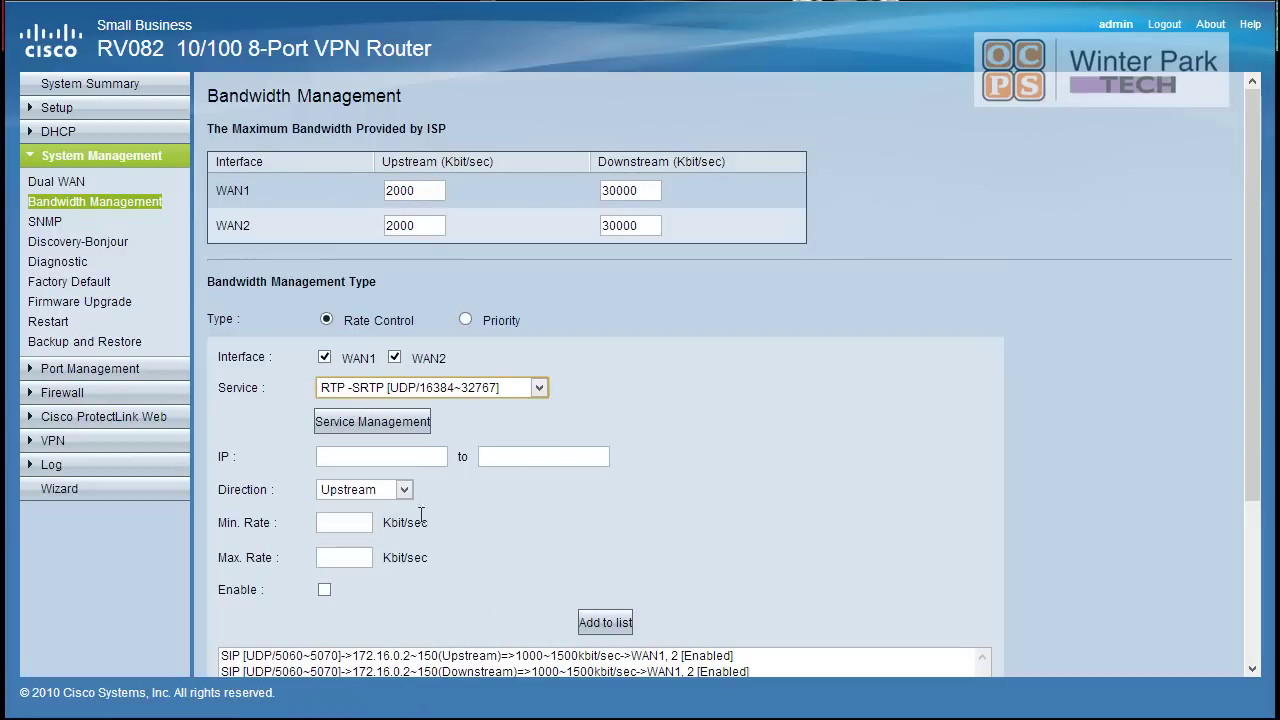
Step: Set the RTP -SRTP rule's IP range to 172.16.0.2 through 172.16.0.150 and its direction to Downstream
click(381, 457)
text(172.16.0.2)
key(Tab)
text(172.16.0)
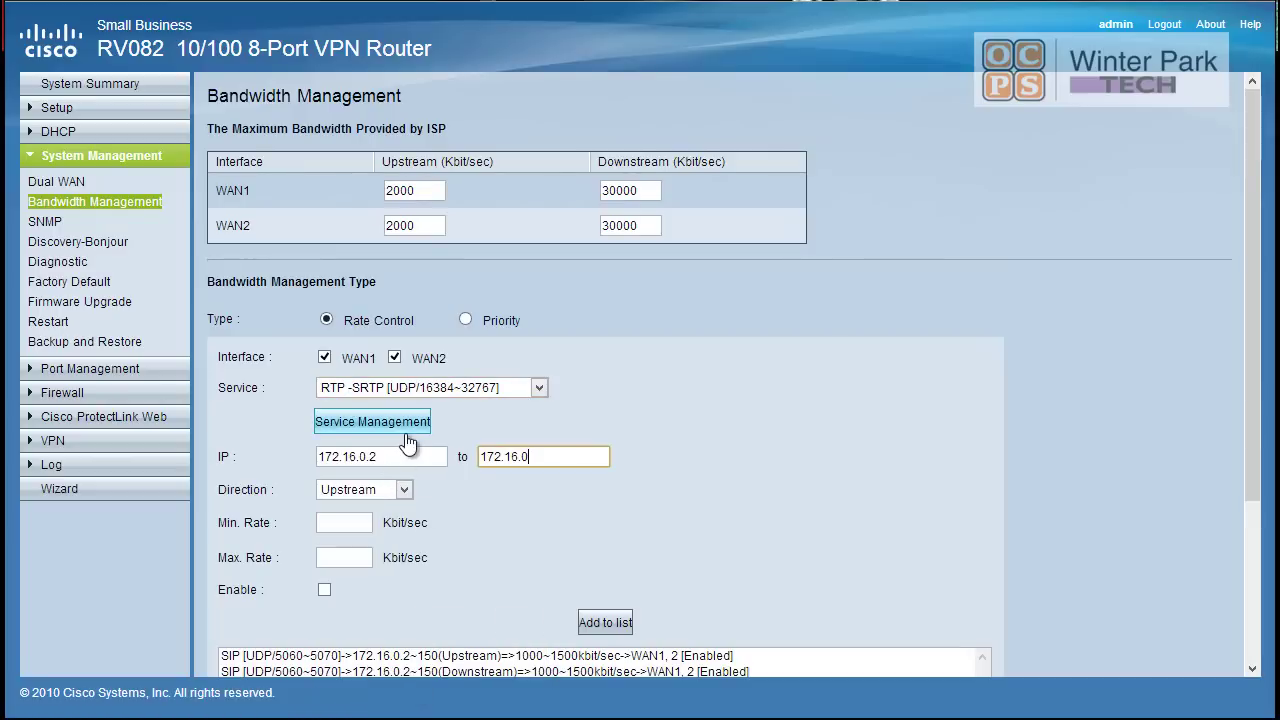
text(.150)
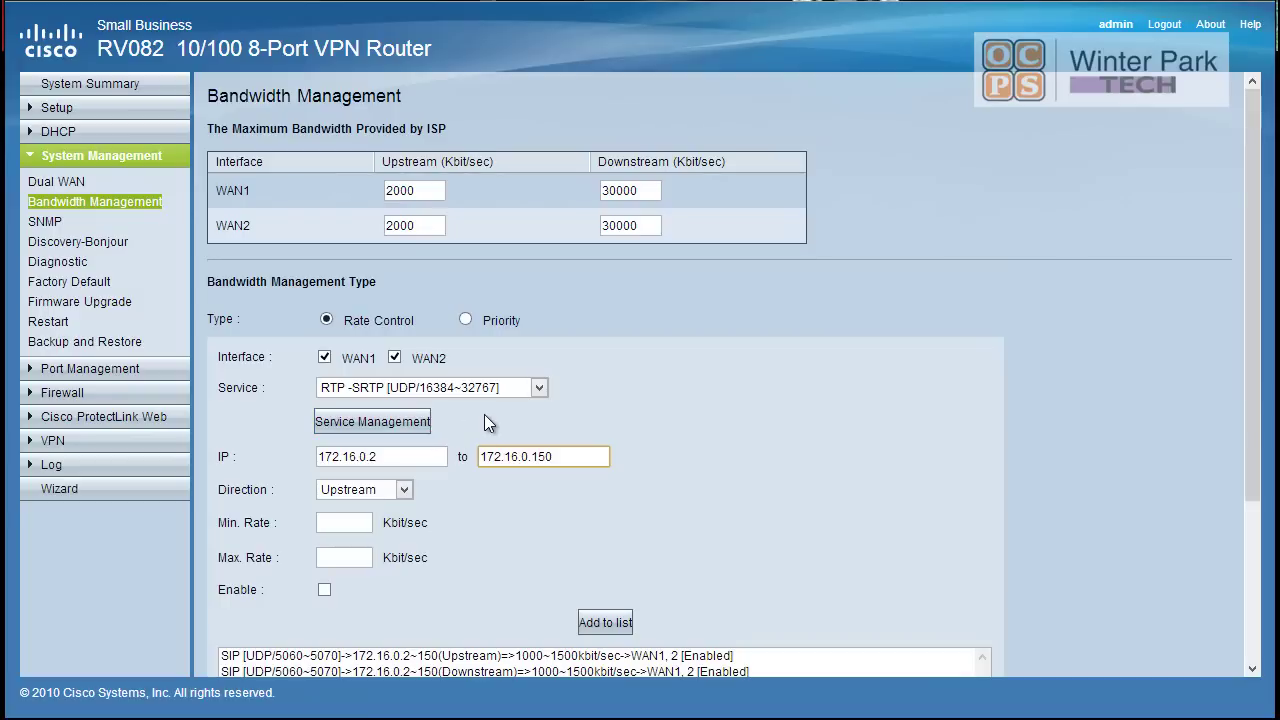
click(404, 490)
click(398, 525)
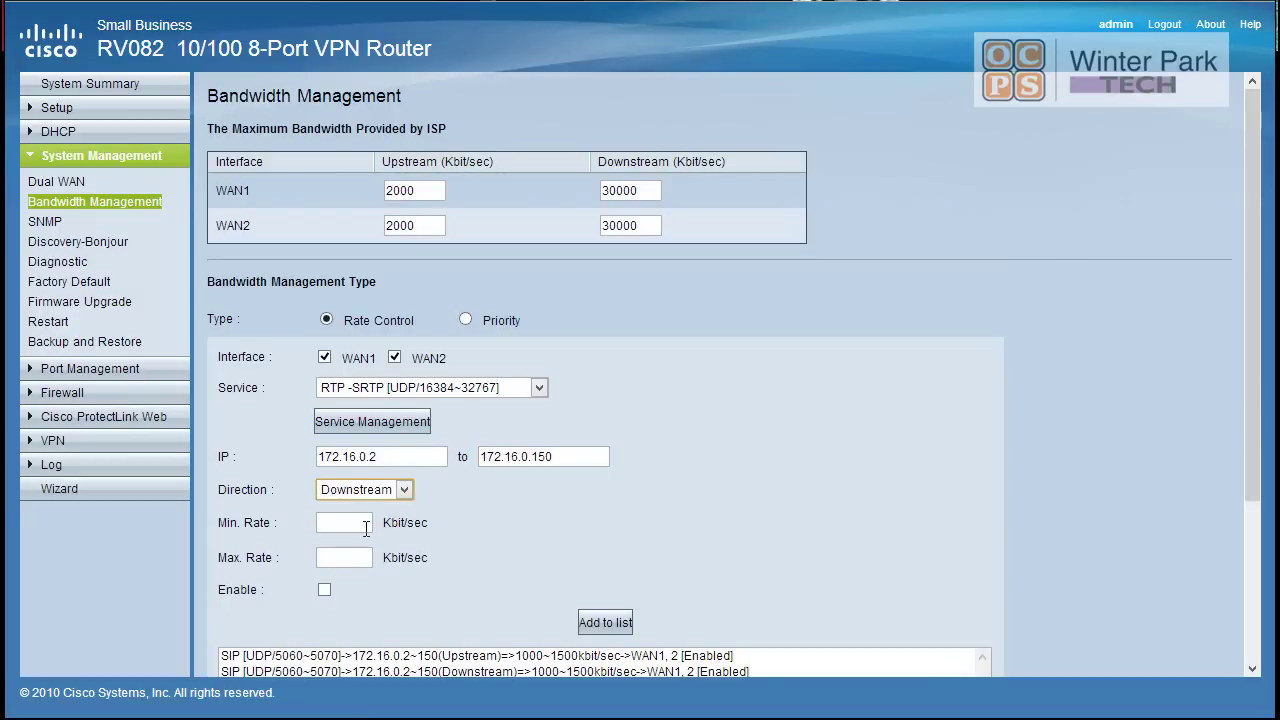
Step: Set the downstream RTP -SRTP rule's minimum and maximum rates to 10000 Kbit/sec, enable it and add it to the list
click(363, 523)
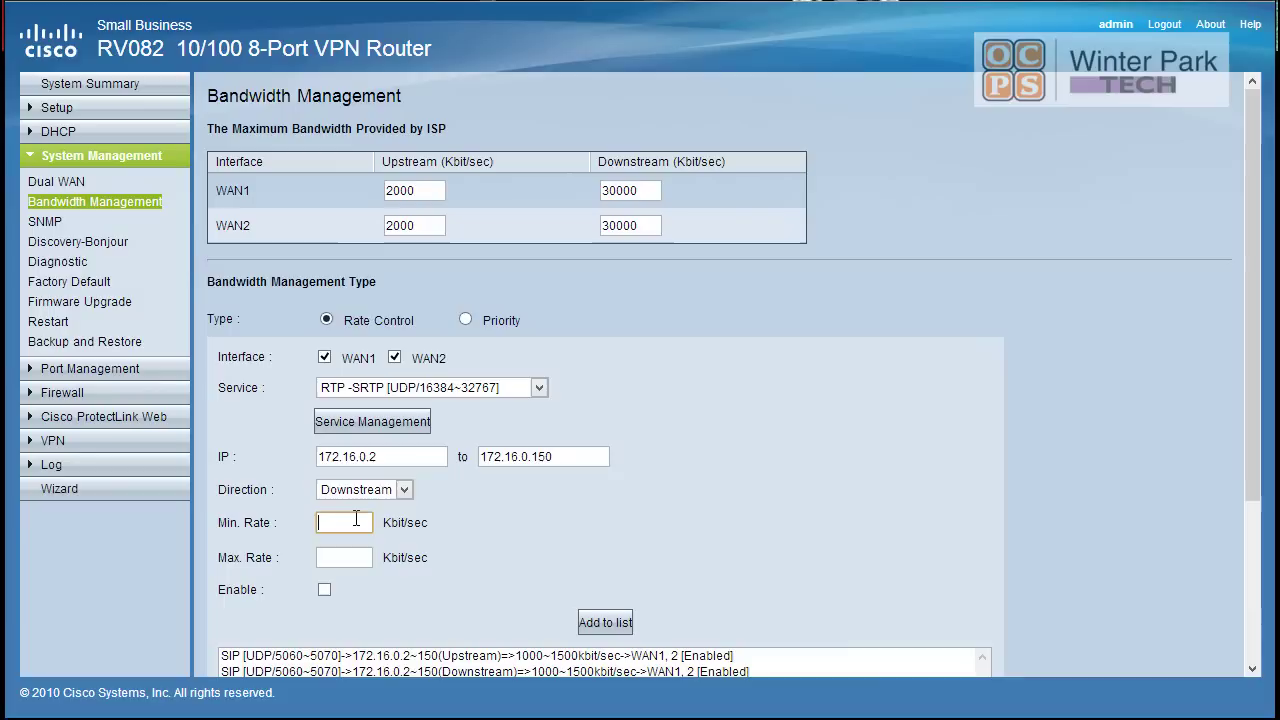
text(10000)
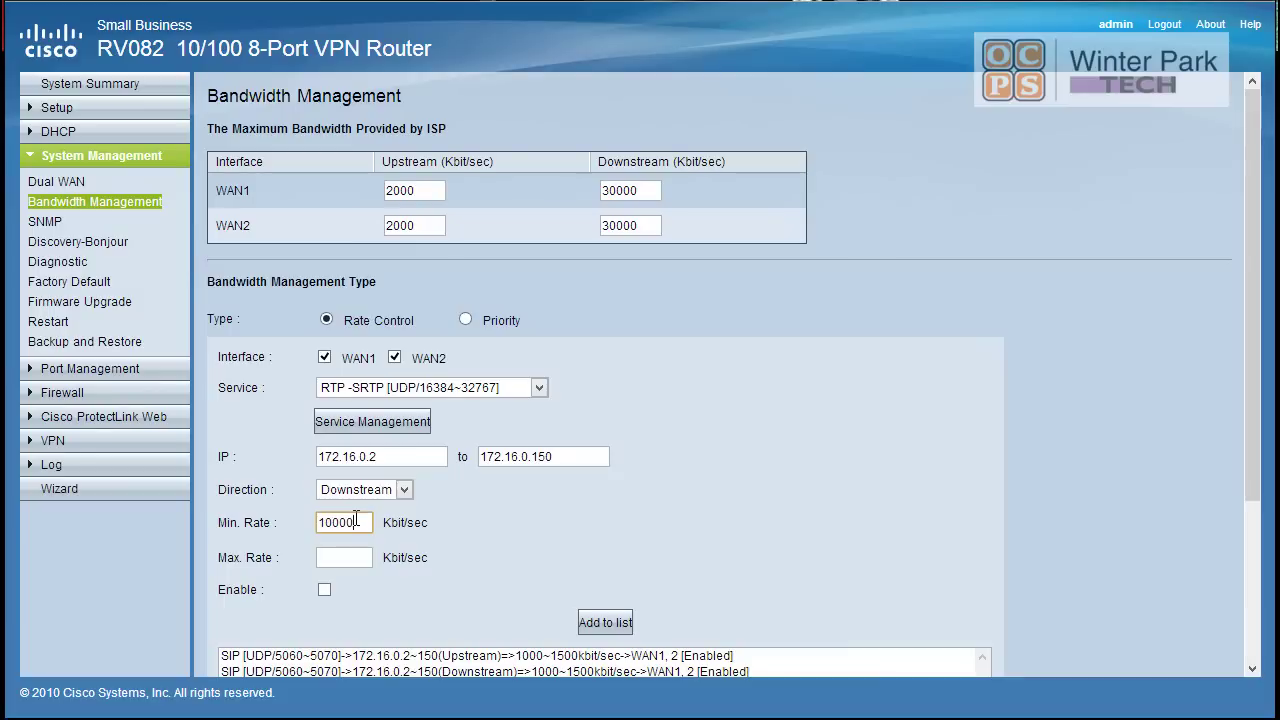
click(336, 555)
text(10000)
click(324, 589)
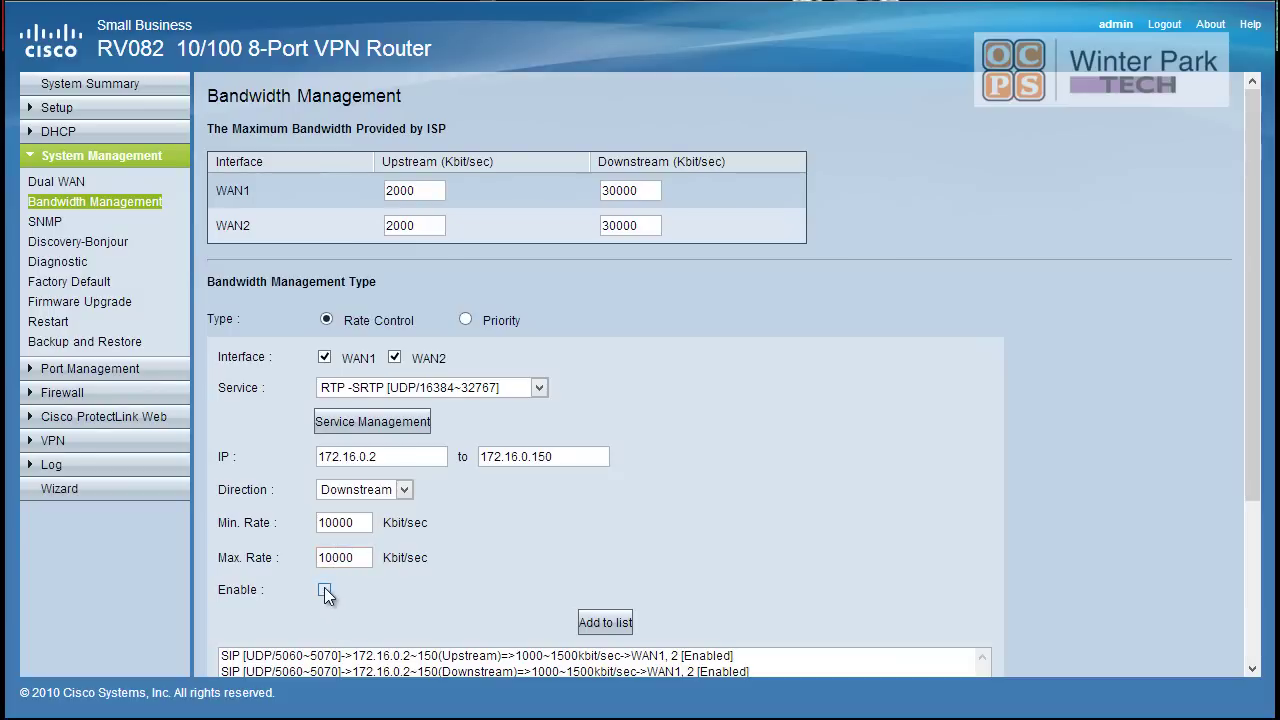
click(607, 624)
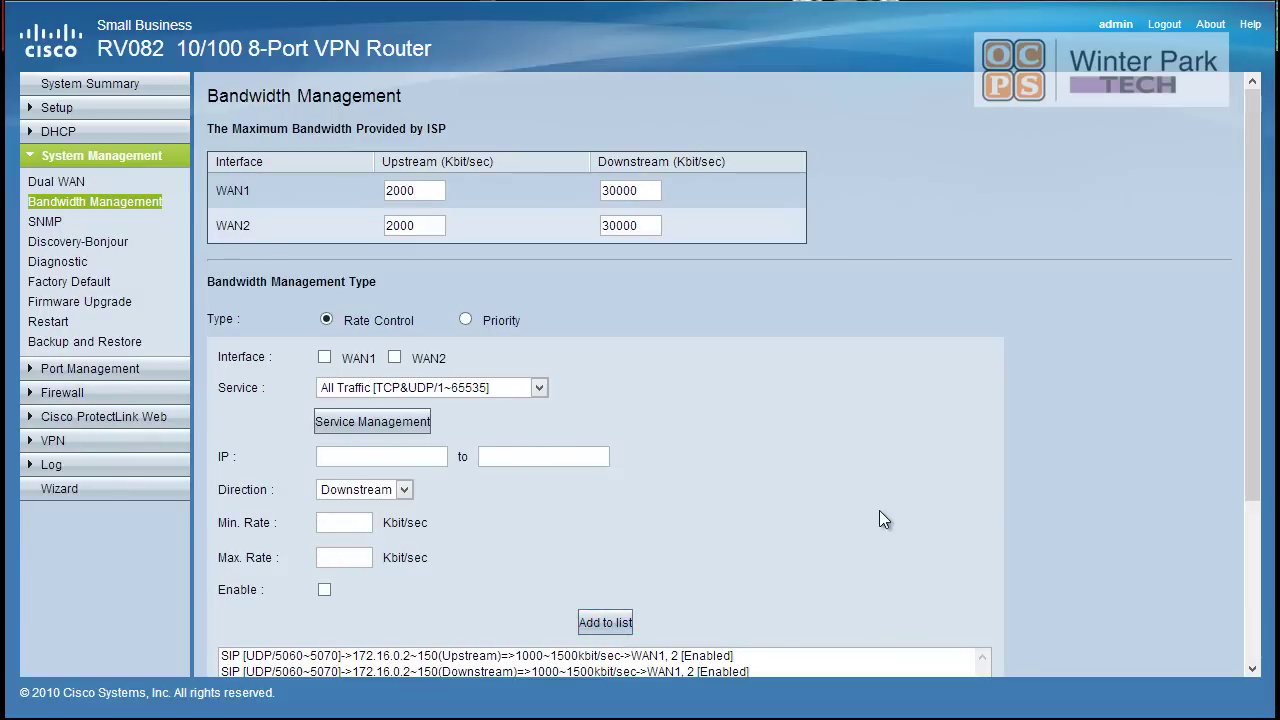
Step: Save the bandwidth management settings, review the rate control rules in the summary table and close it
drag(1252, 462, 1241, 632)
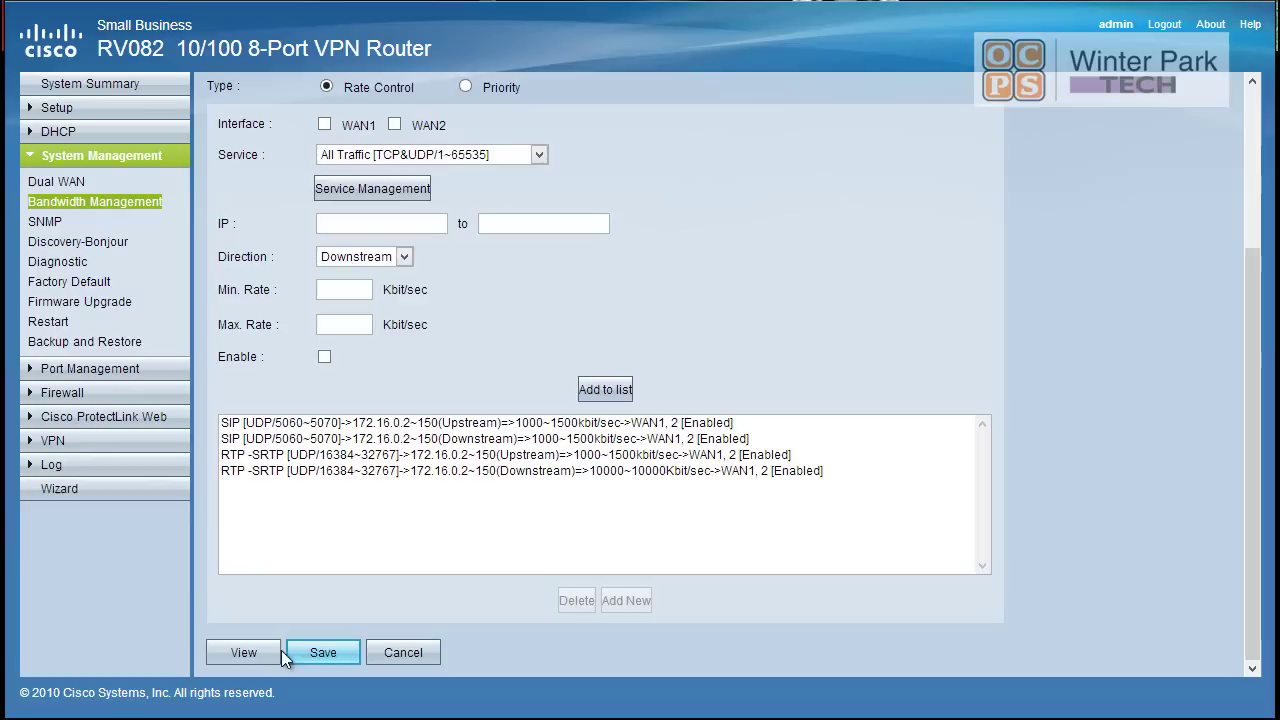
click(311, 657)
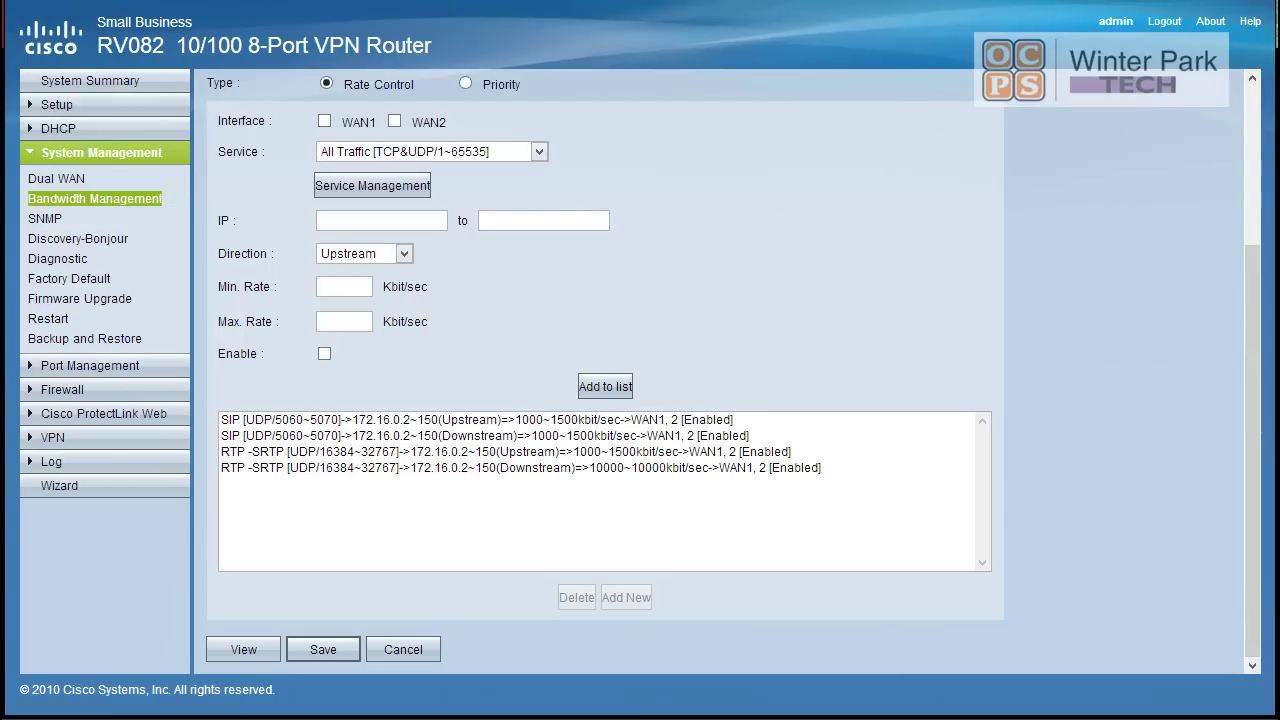
click(237, 649)
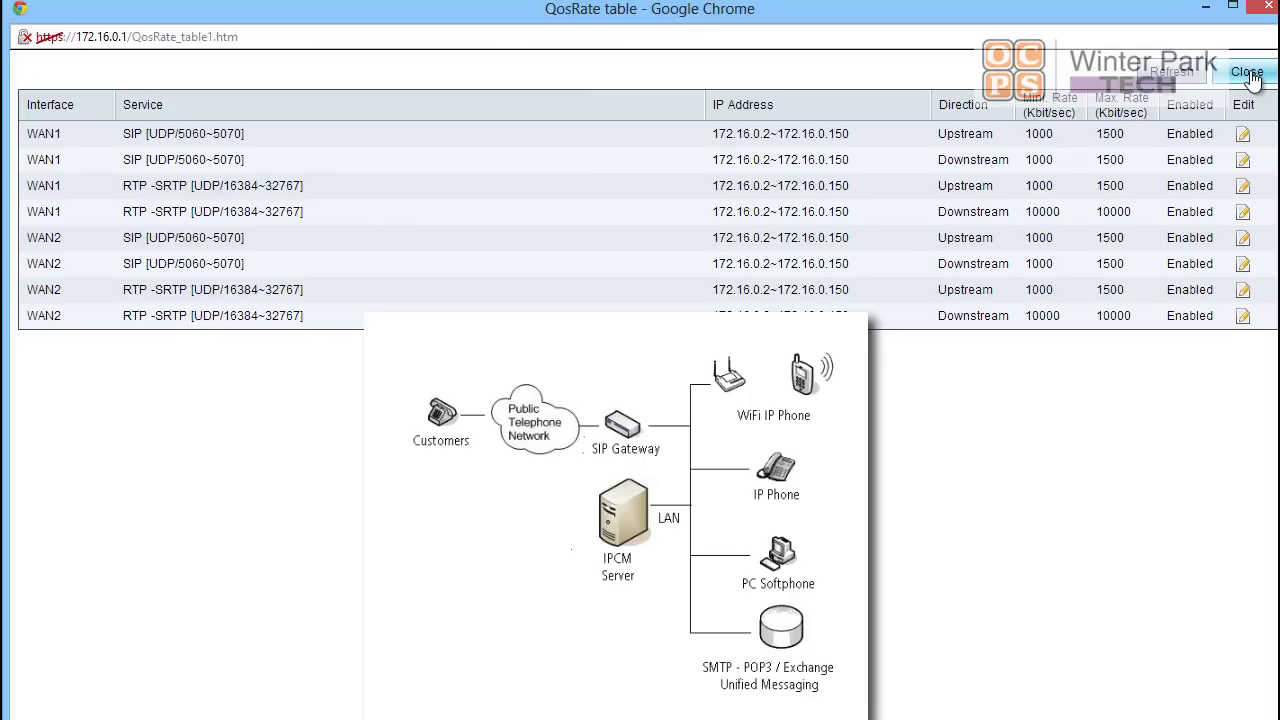
click(1248, 73)
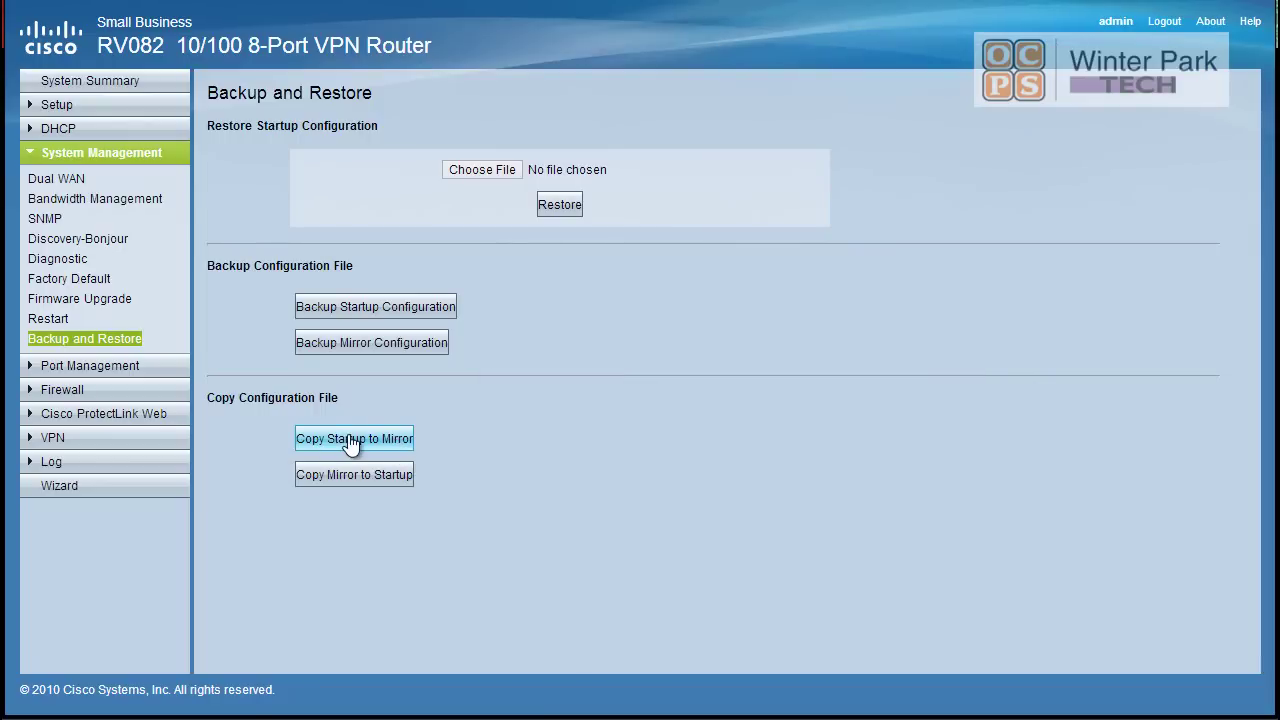
Step: Copy the router's startup configuration to the mirror, then download backups of both the startup and mirror configurations
click(352, 441)
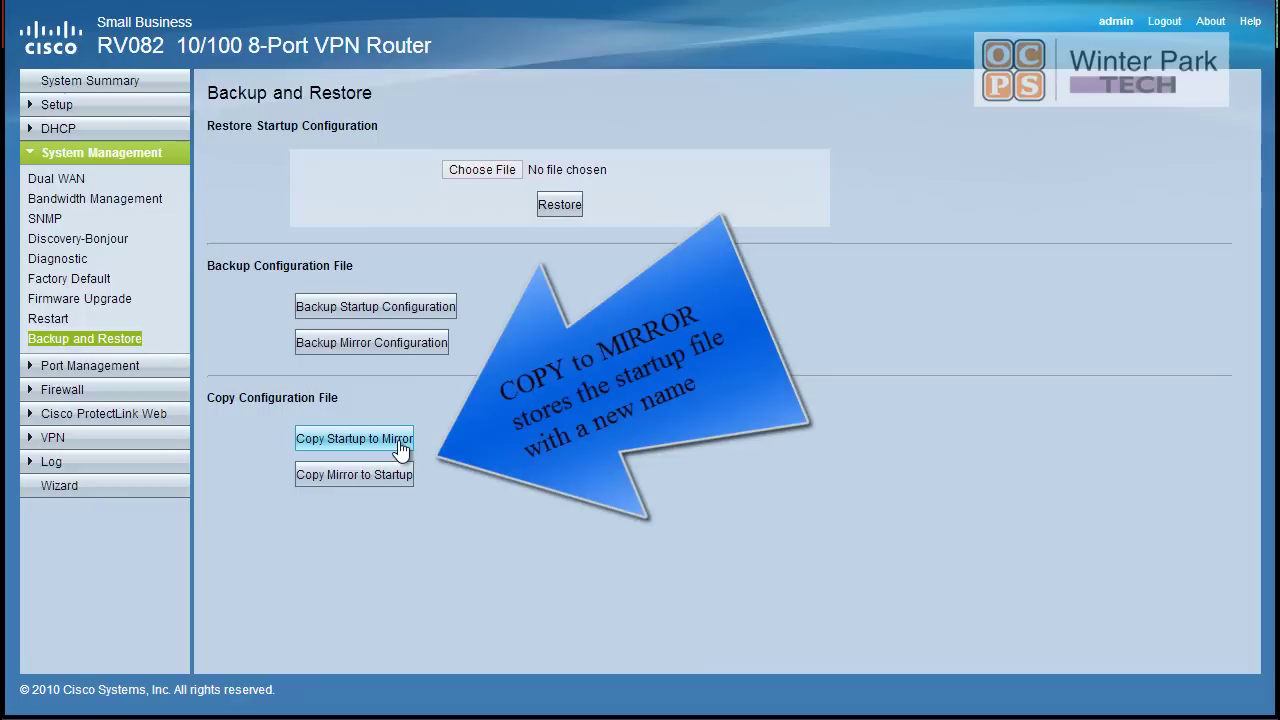
click(397, 316)
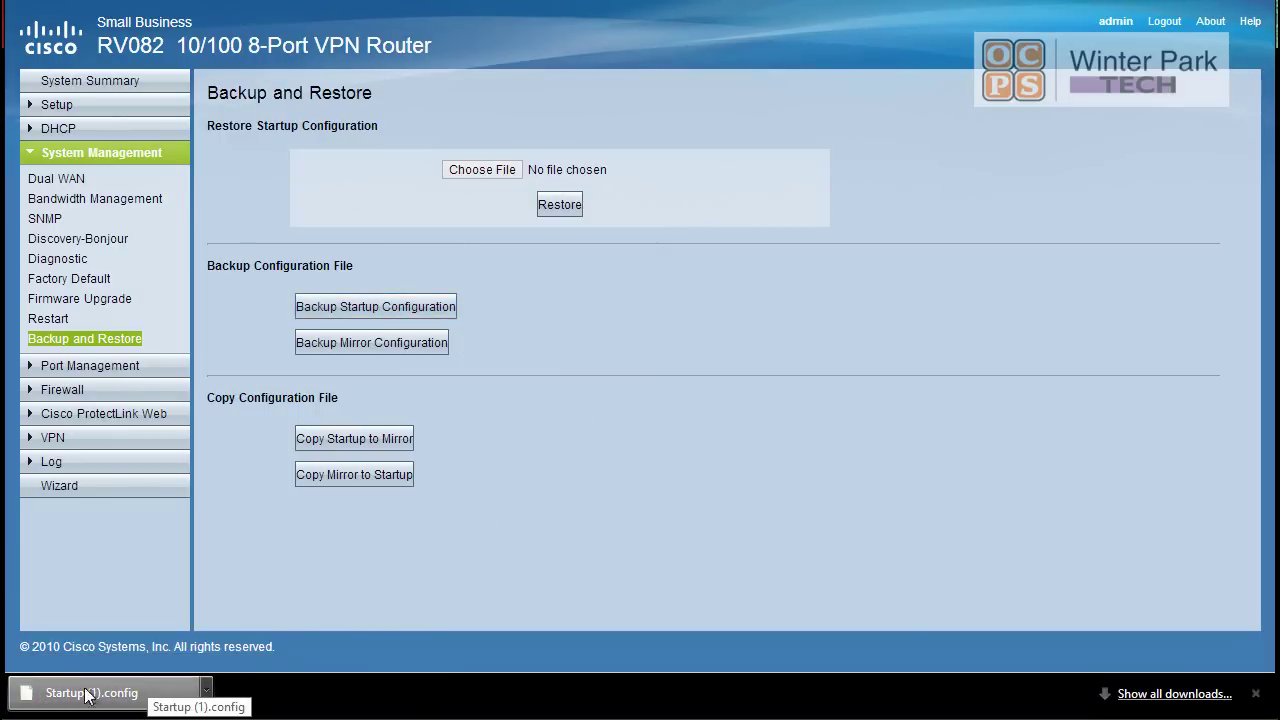
click(377, 345)
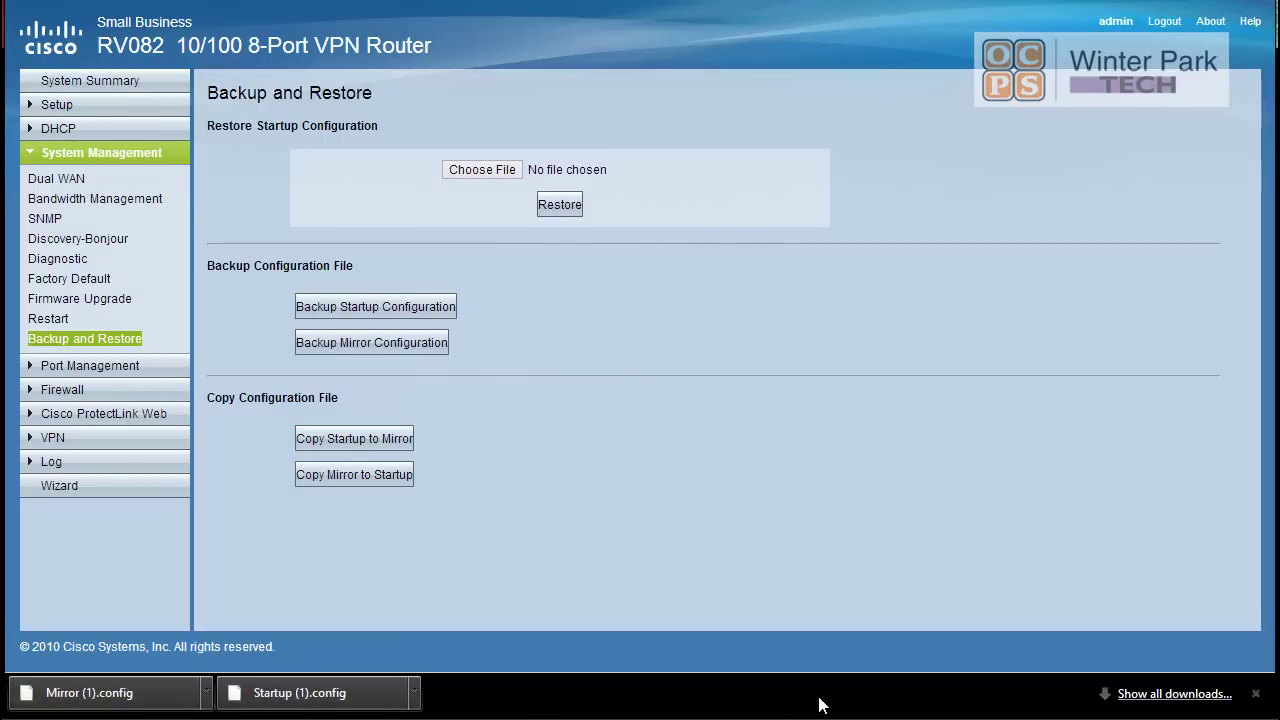
Step: Show the downloaded Mirror (1).config in its folder and compare the mirror and startup backup files by name, date and size
click(1174, 693)
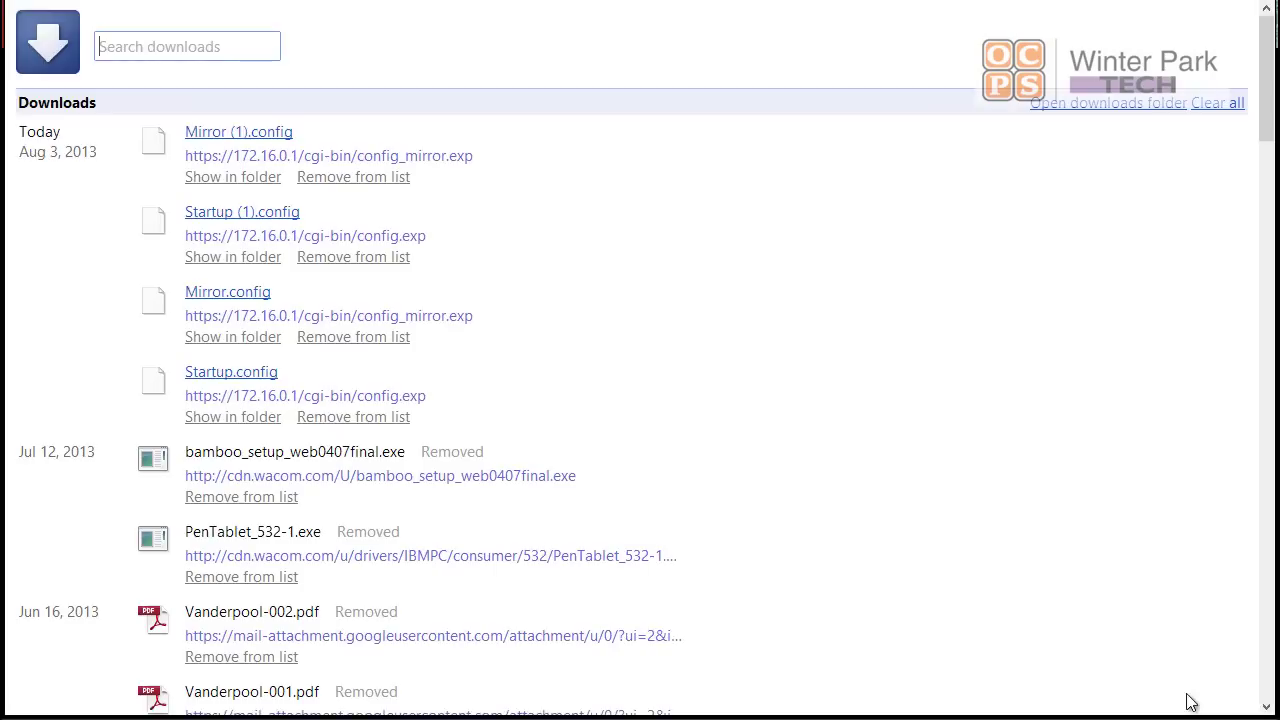
click(257, 174)
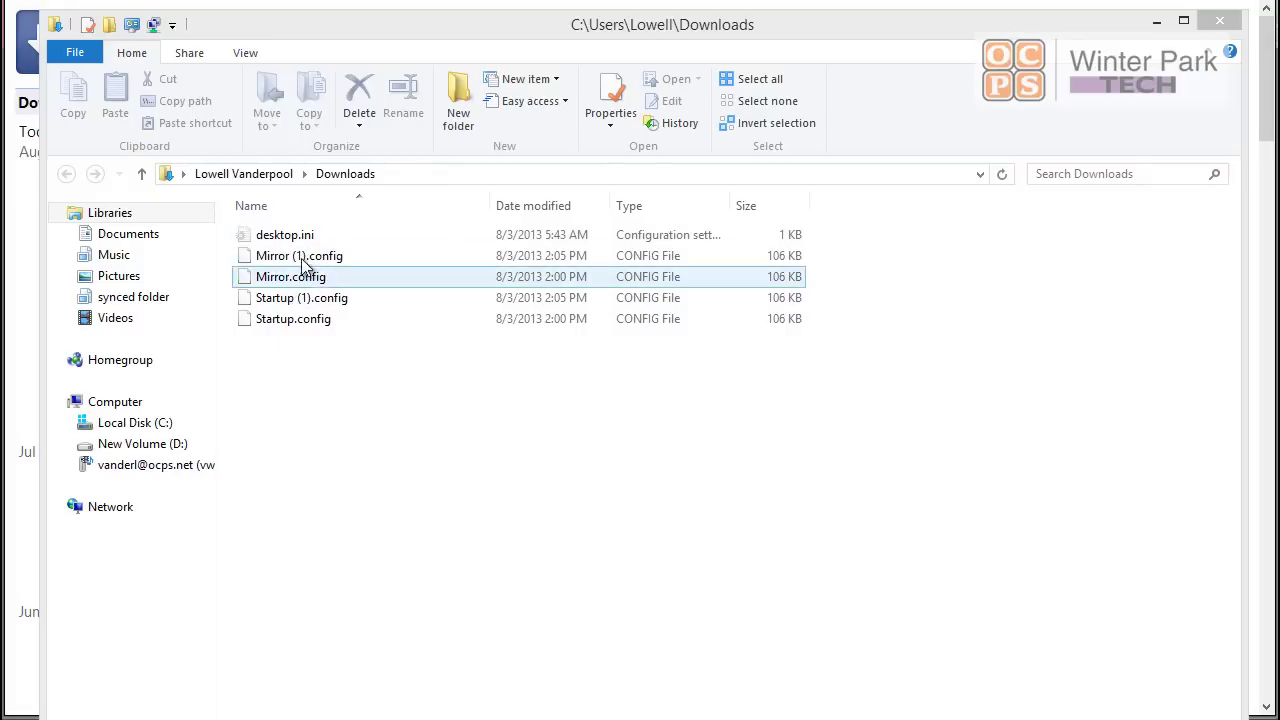
click(313, 318)
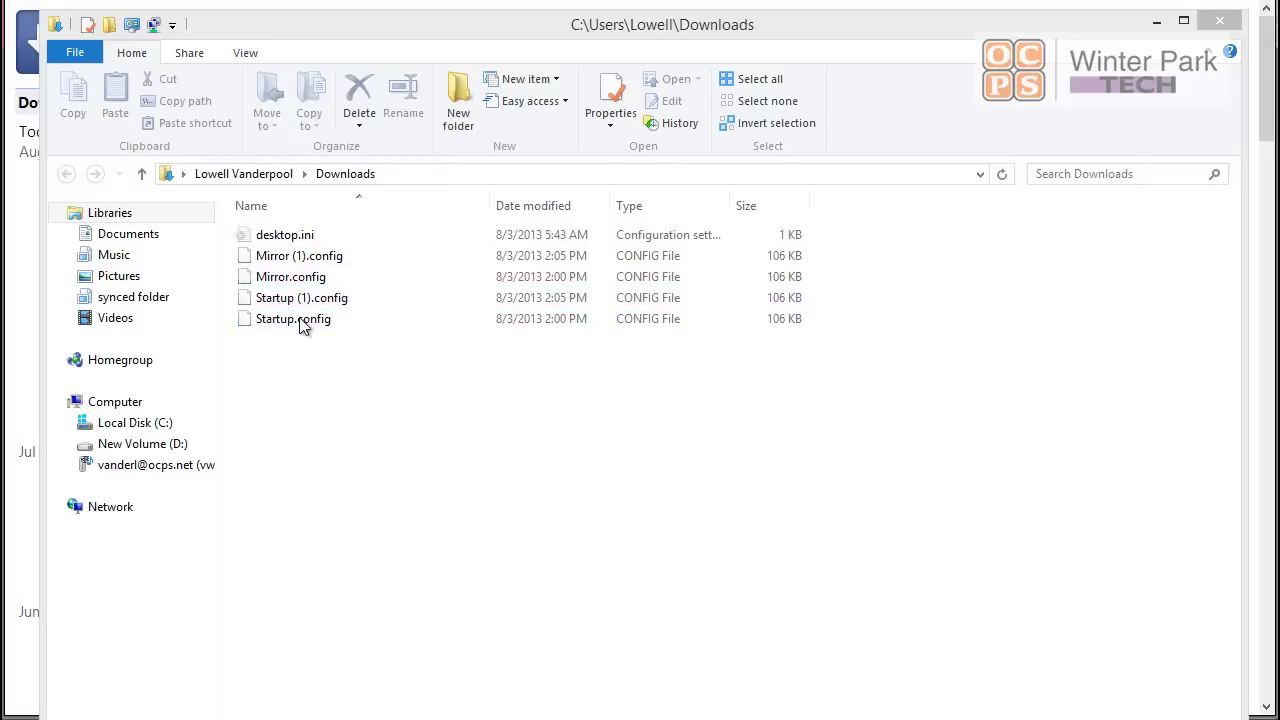
click(291, 277)
click(294, 319)
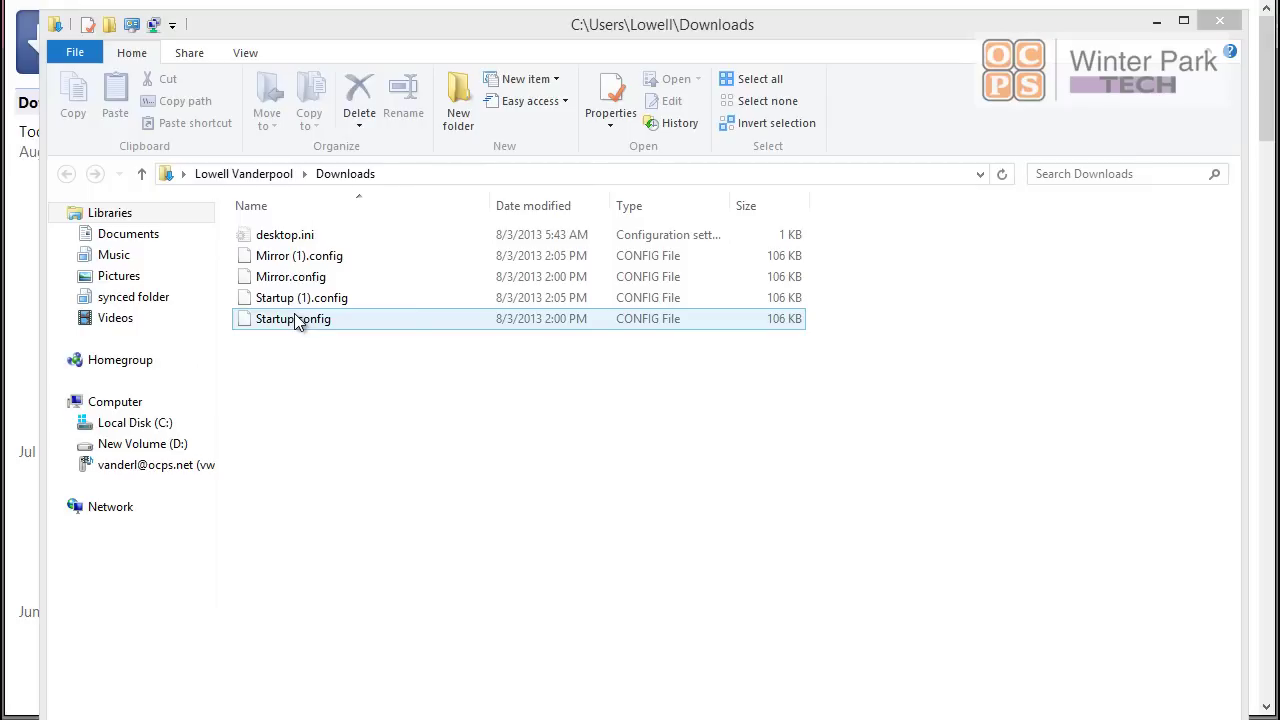
click(629, 274)
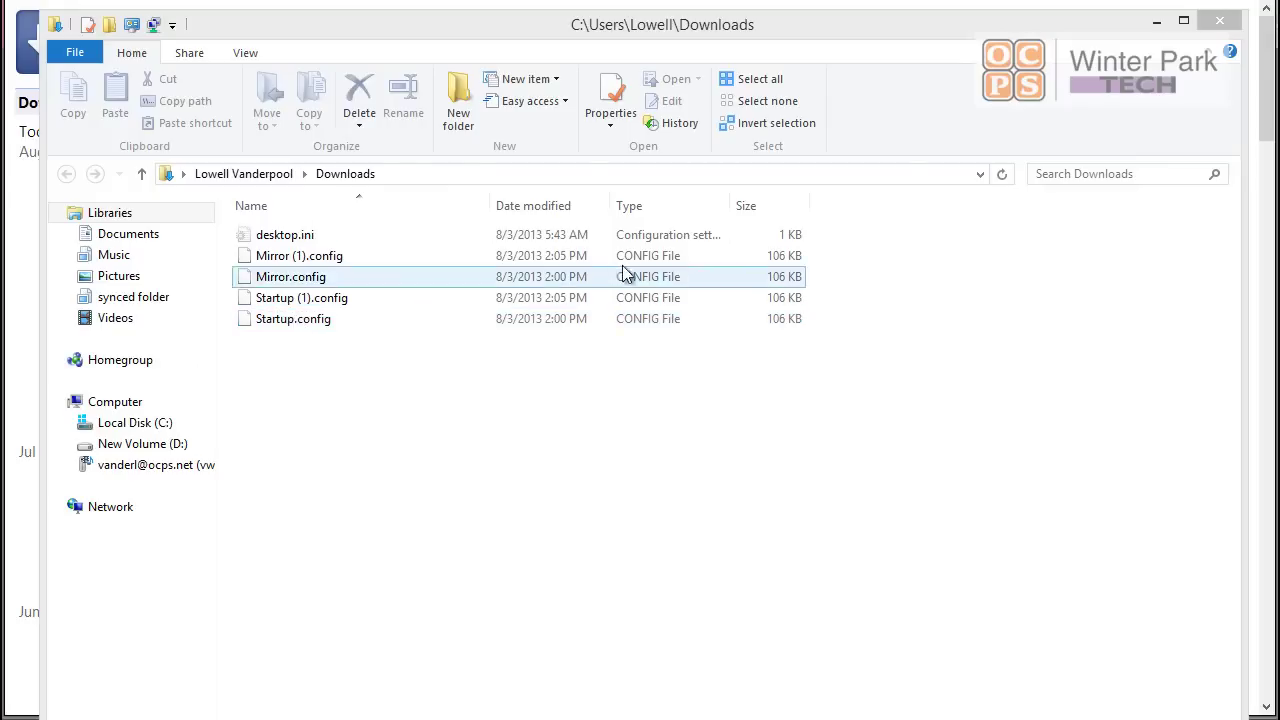
click(638, 260)
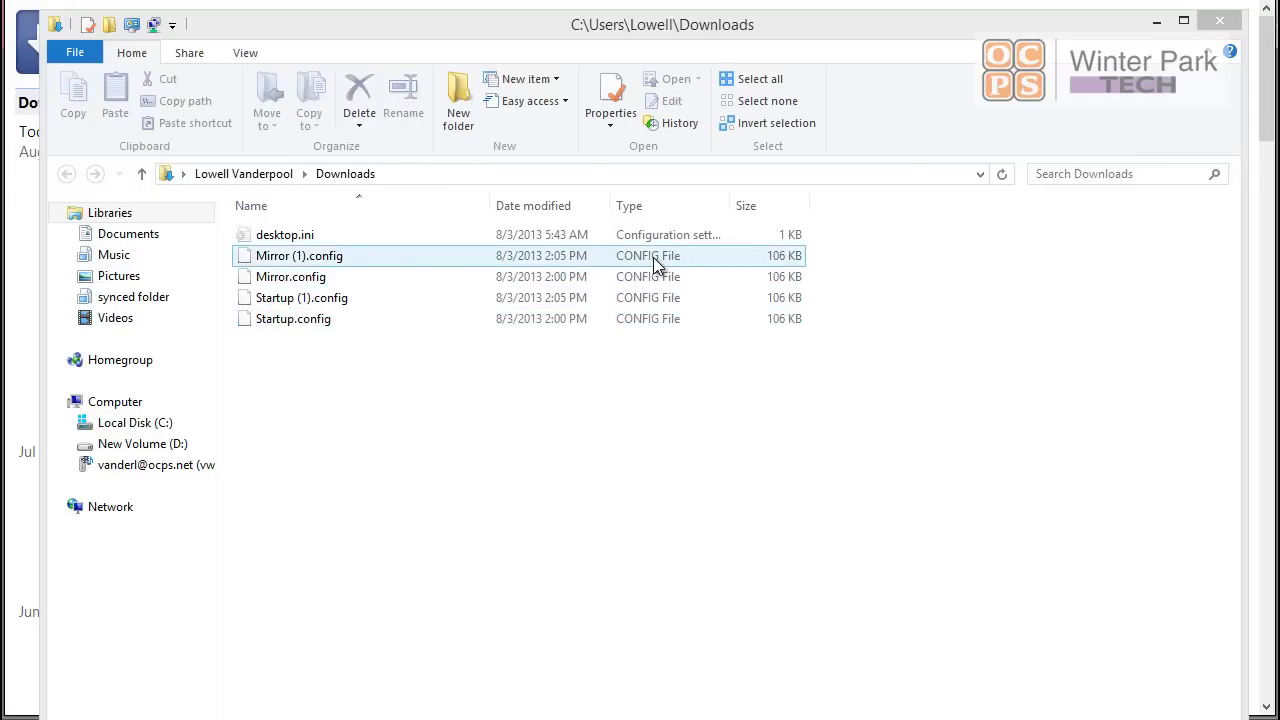
click(414, 278)
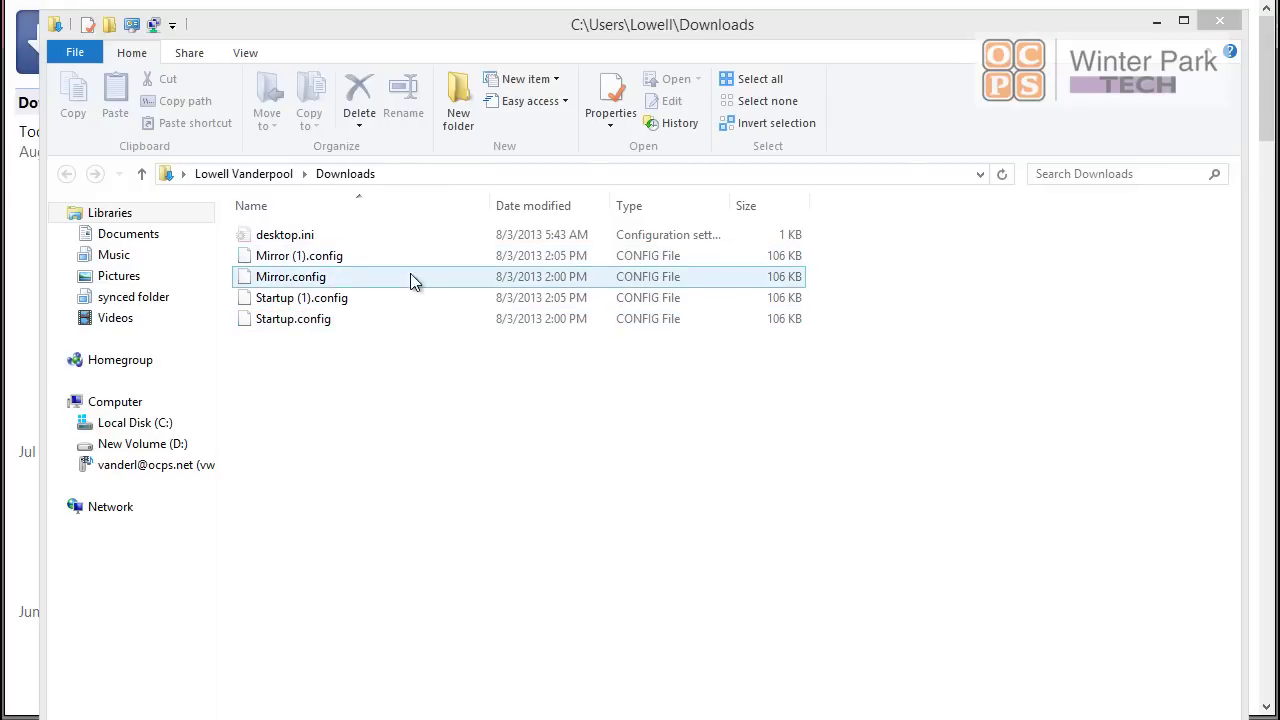
click(335, 259)
click(300, 281)
click(295, 258)
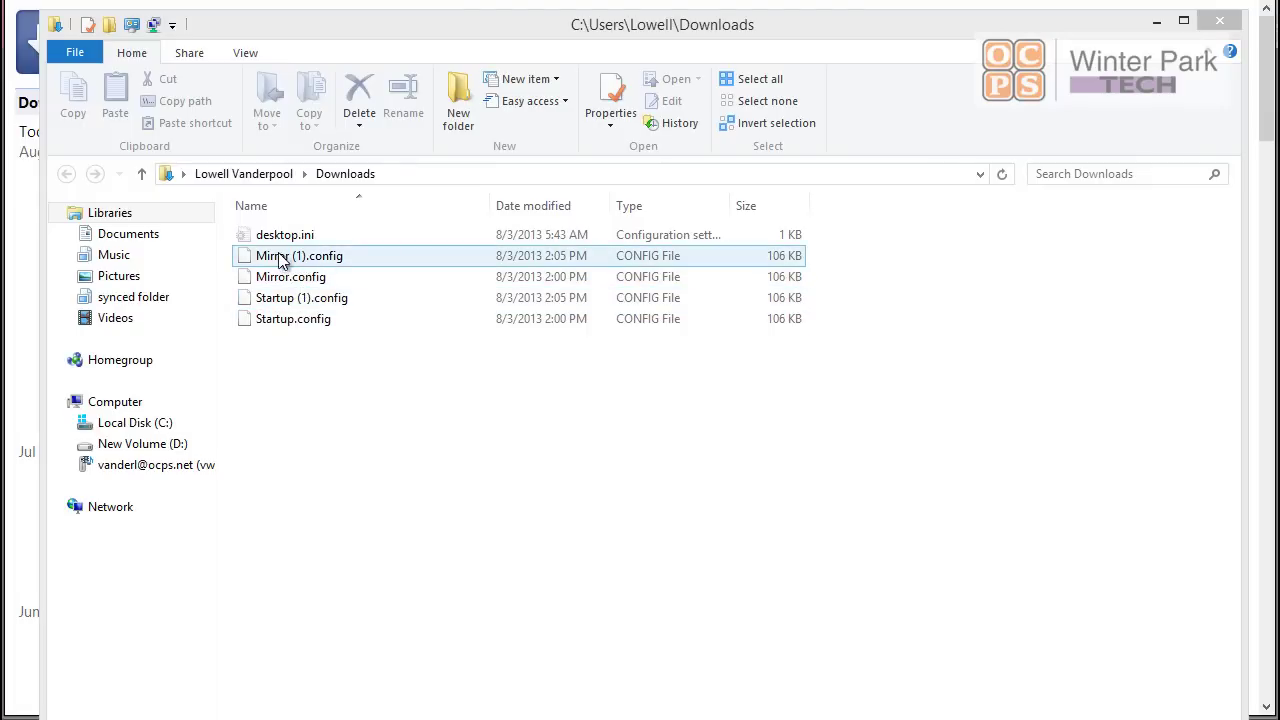
click(290, 278)
click(290, 298)
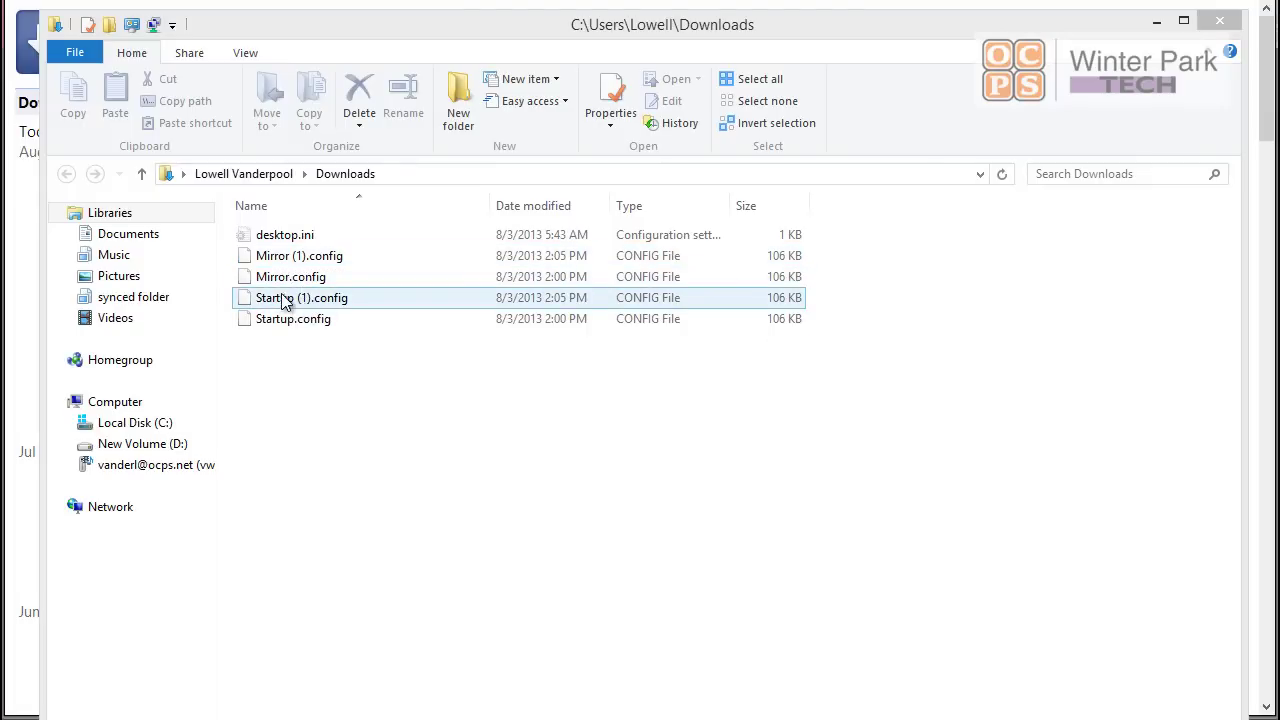
click(298, 278)
click(312, 298)
click(307, 272)
click(300, 256)
click(336, 318)
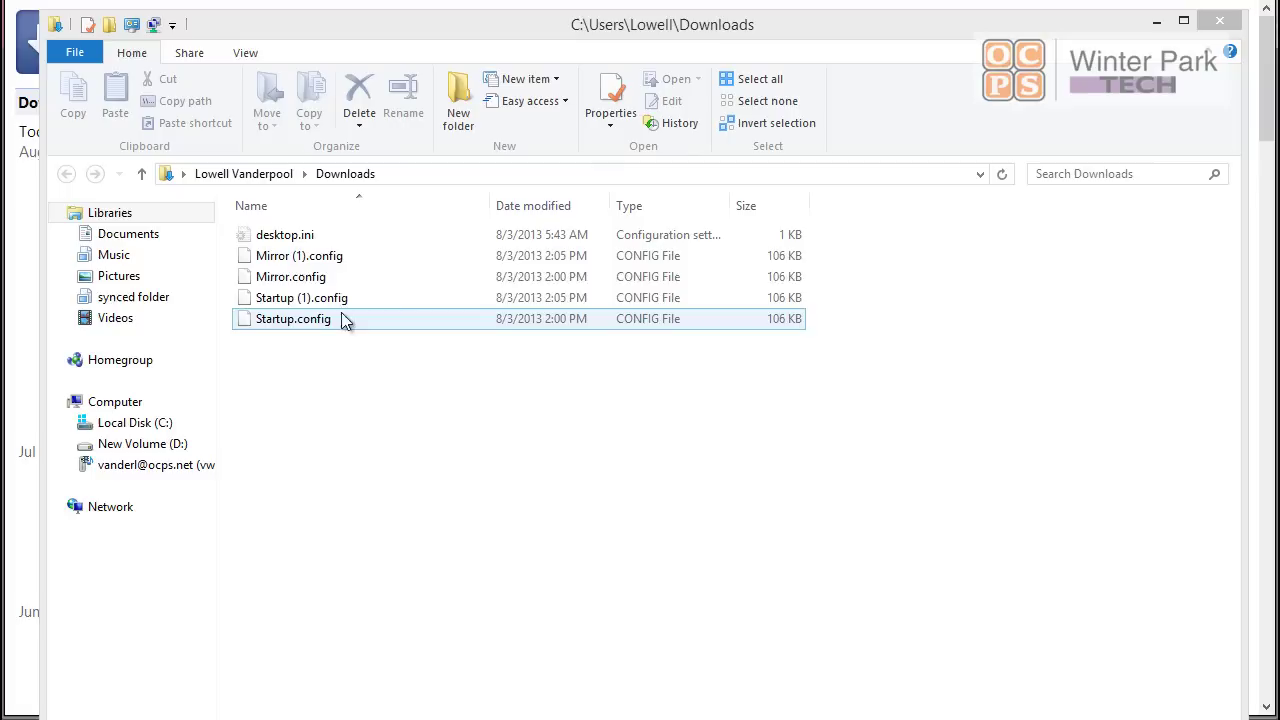
click(318, 279)
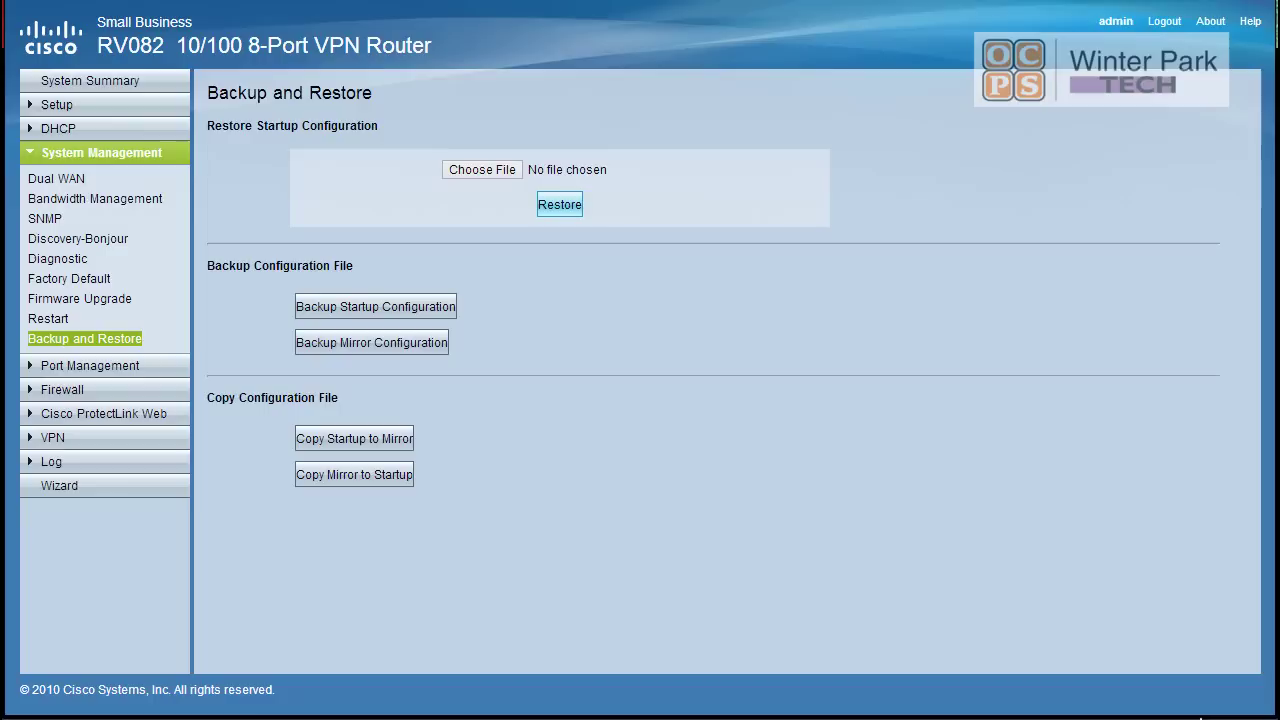
Step: Go from the router's Firmware Upgrade page to the Cisco download site and look through the RV082 product page
click(79, 298)
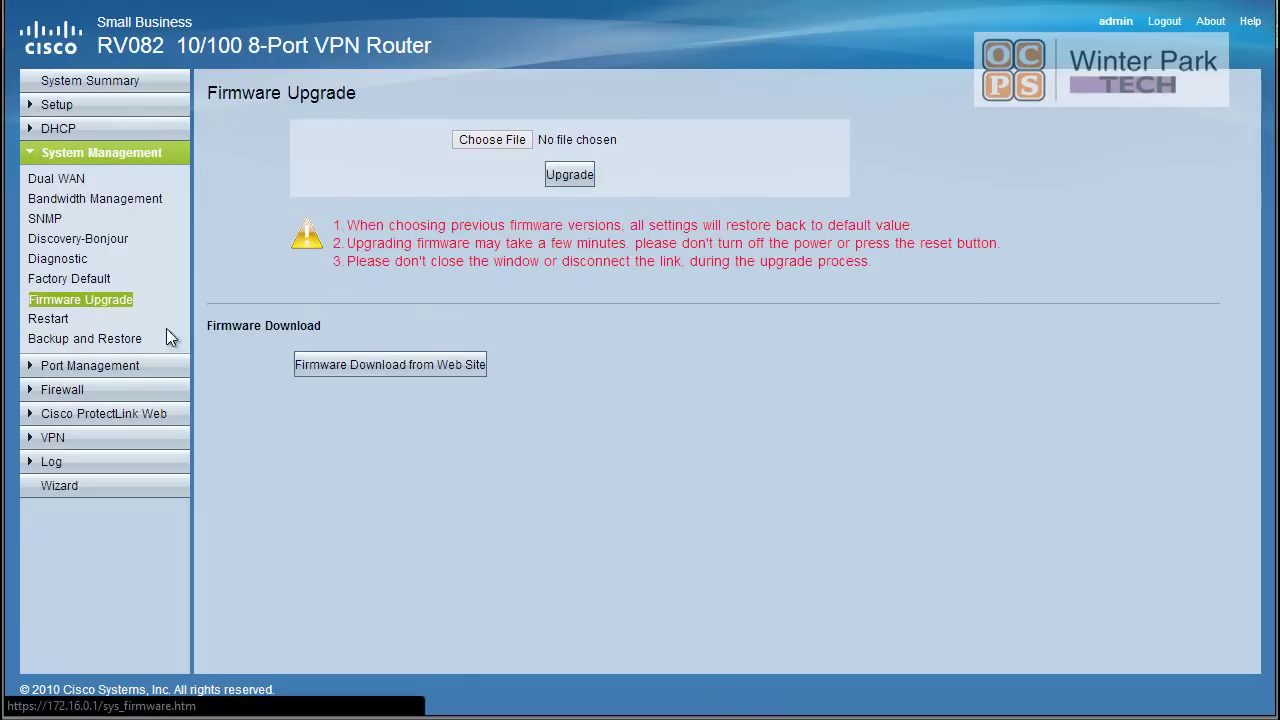
click(416, 366)
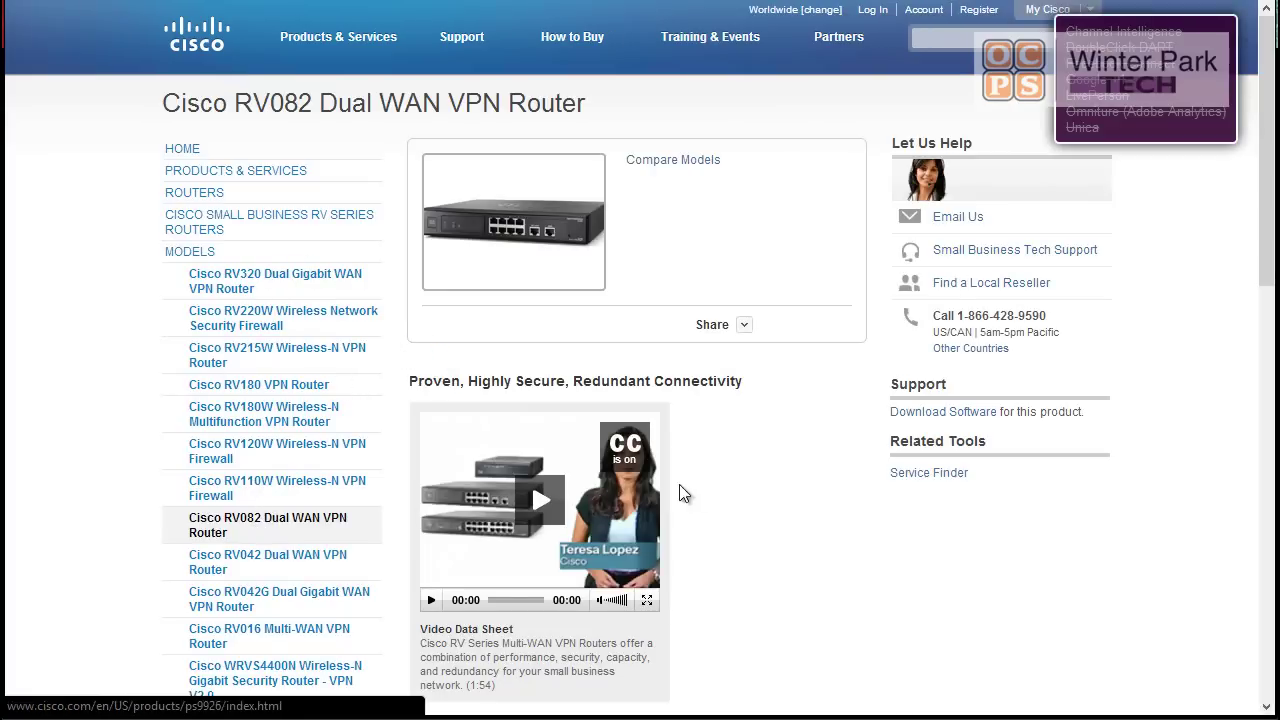
scroll(770, 475, down, 4)
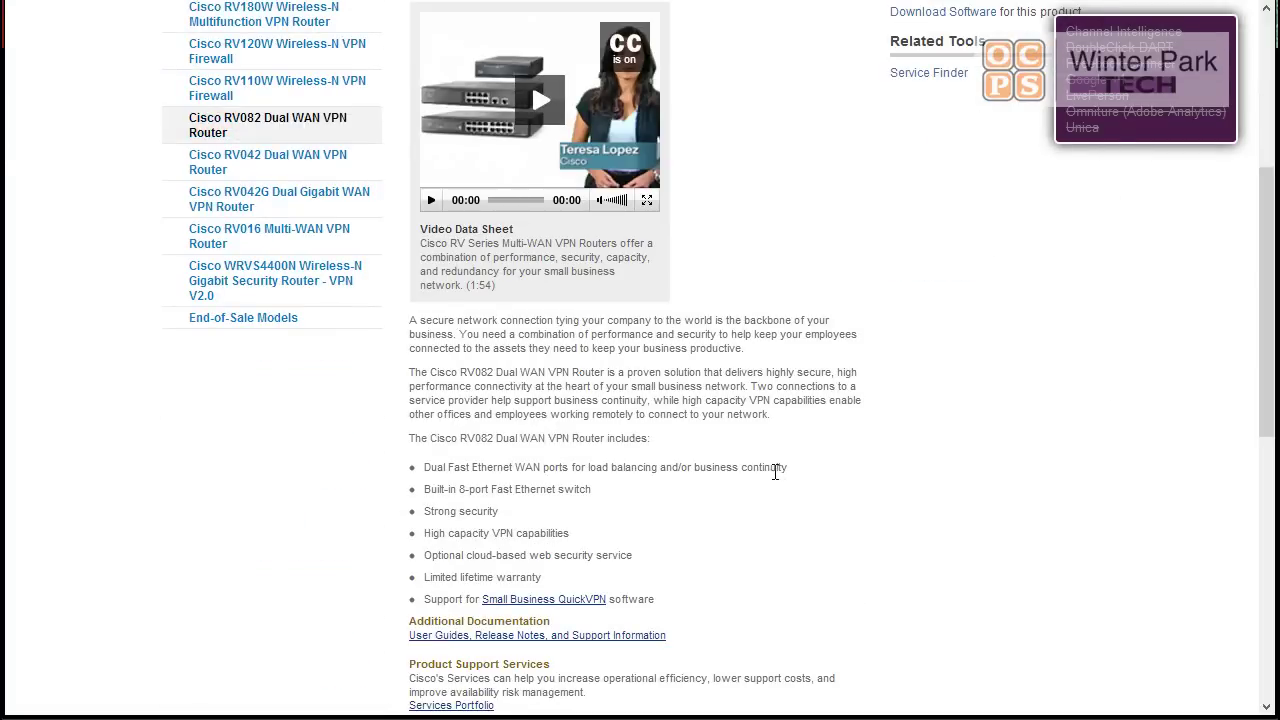
scroll(776, 475, down, 2)
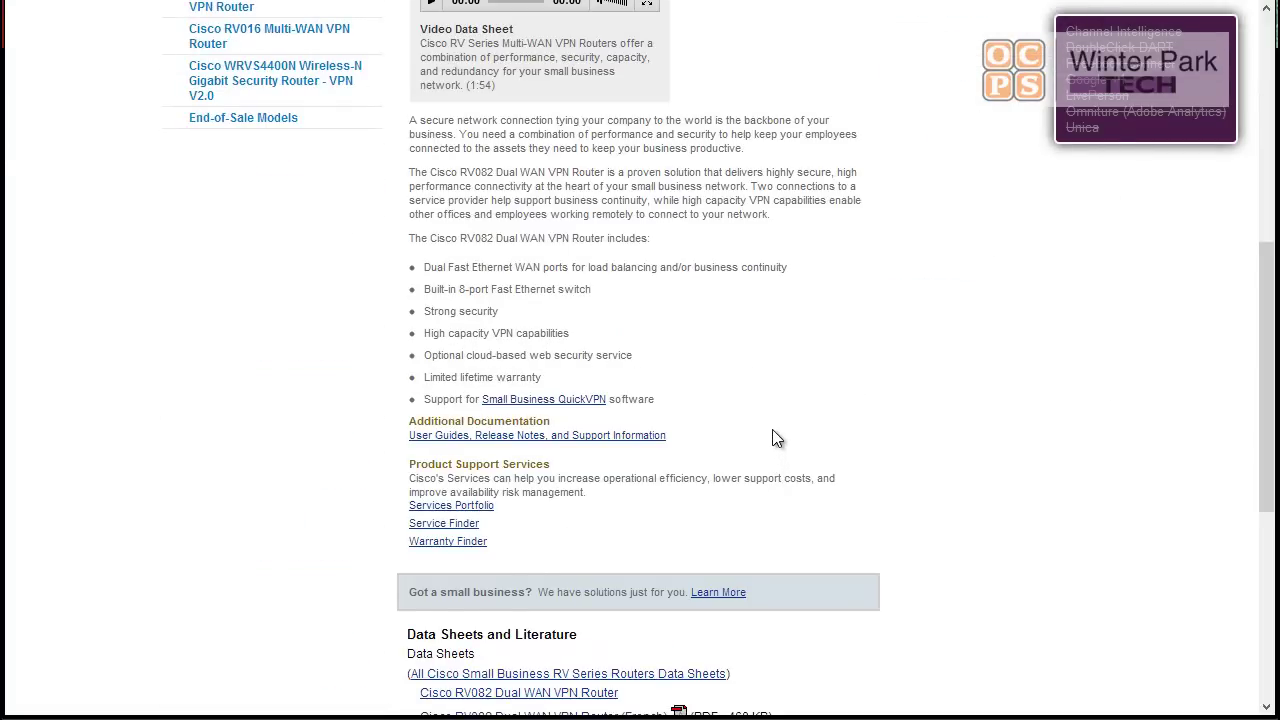
scroll(776, 438, down, 2)
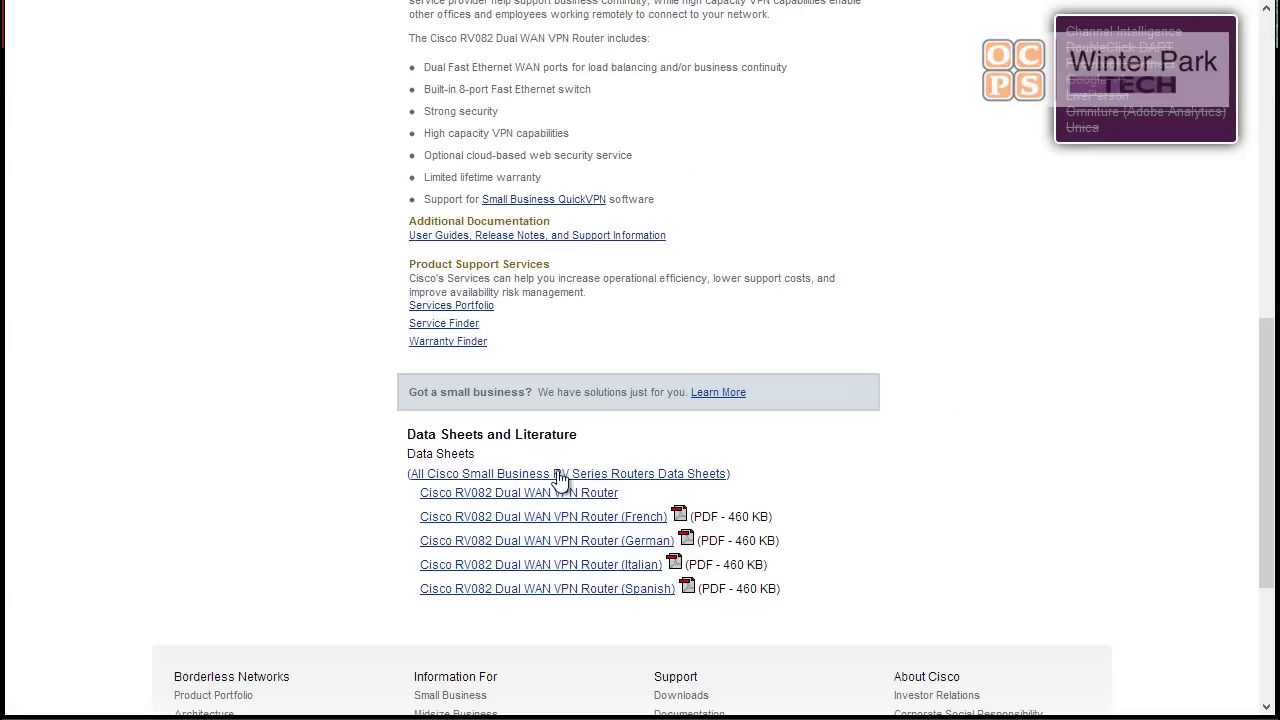
Step: Open the RV082 support page through the additional documentation and look through its release notes, data sheets, and installation and configuration guides
scroll(558, 397, up, 2)
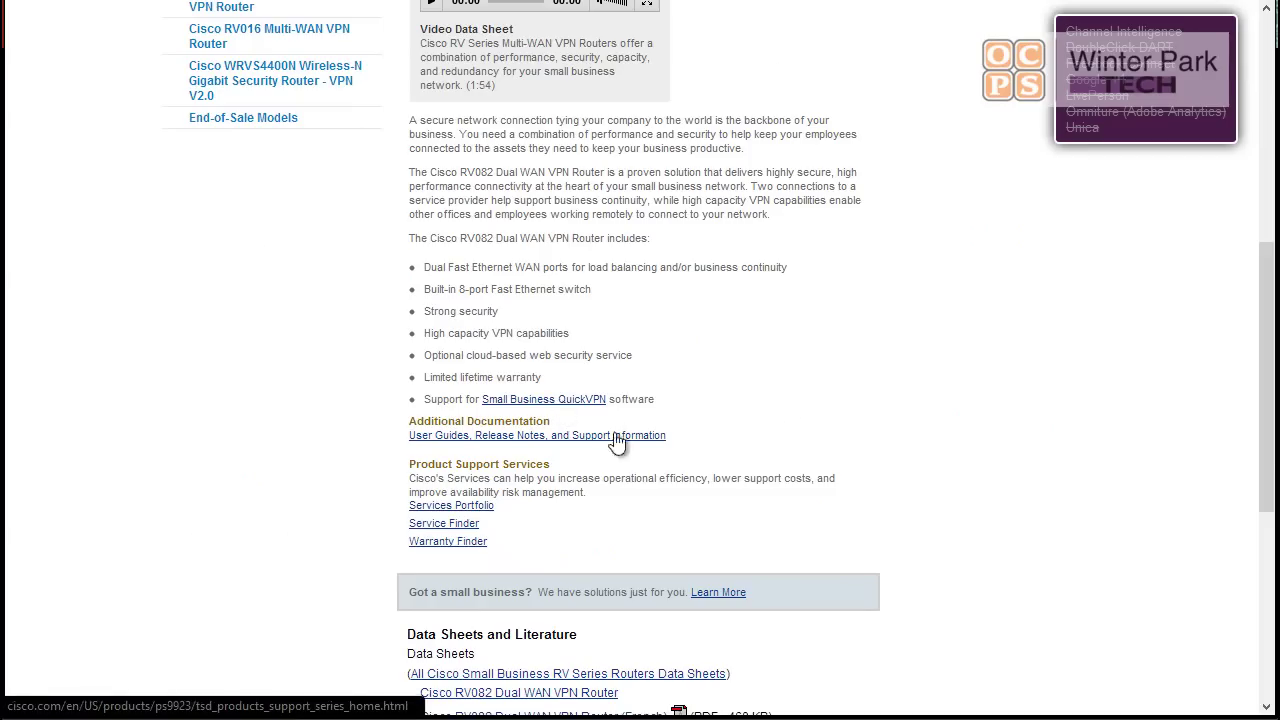
click(563, 440)
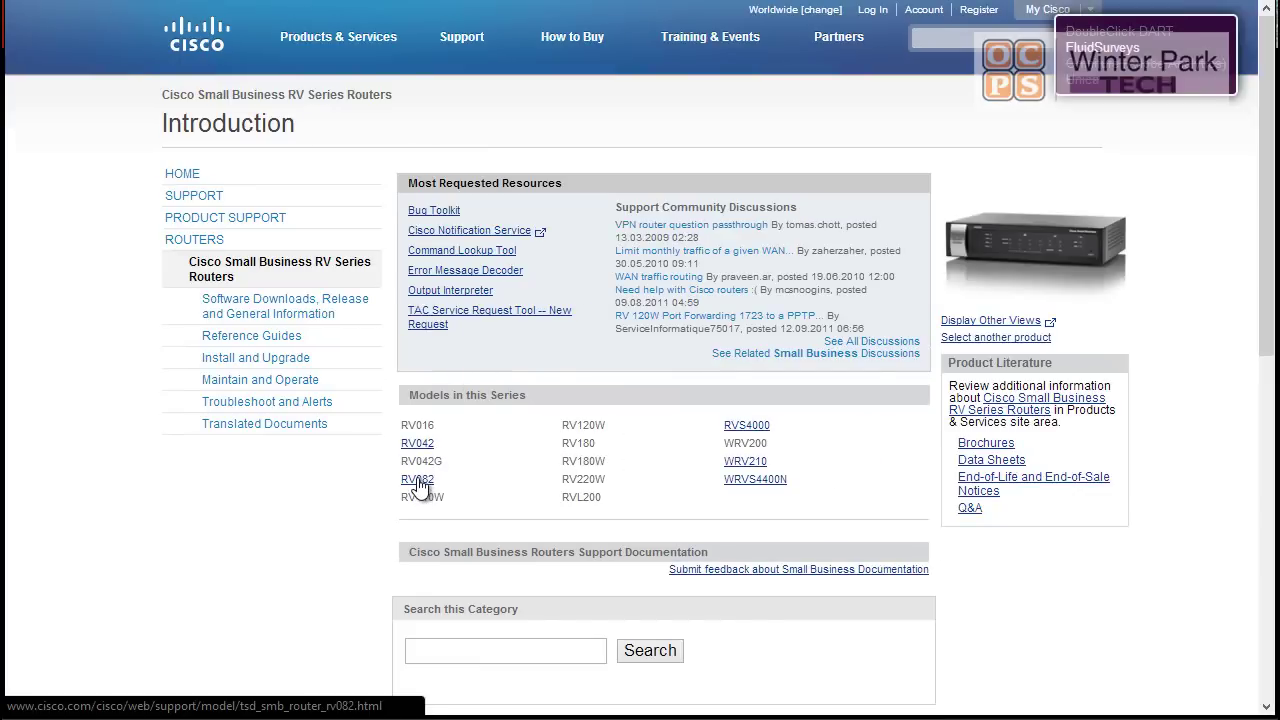
click(418, 480)
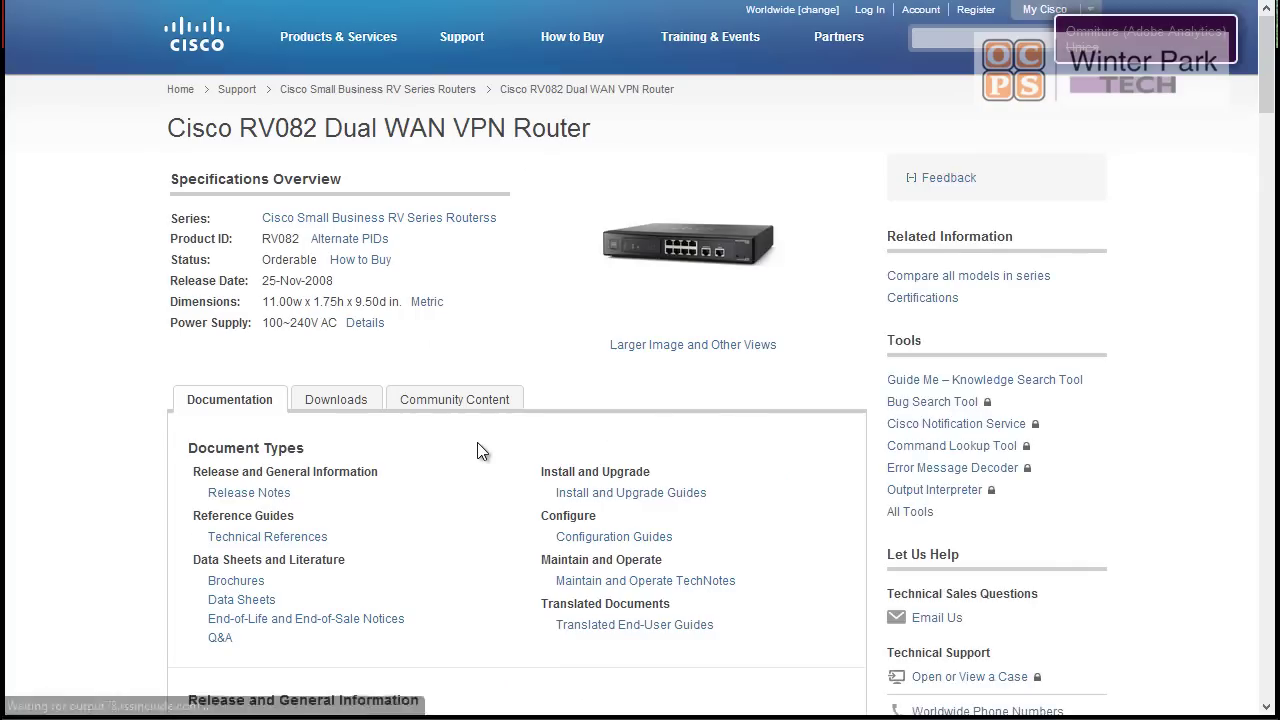
scroll(478, 450, down, 6)
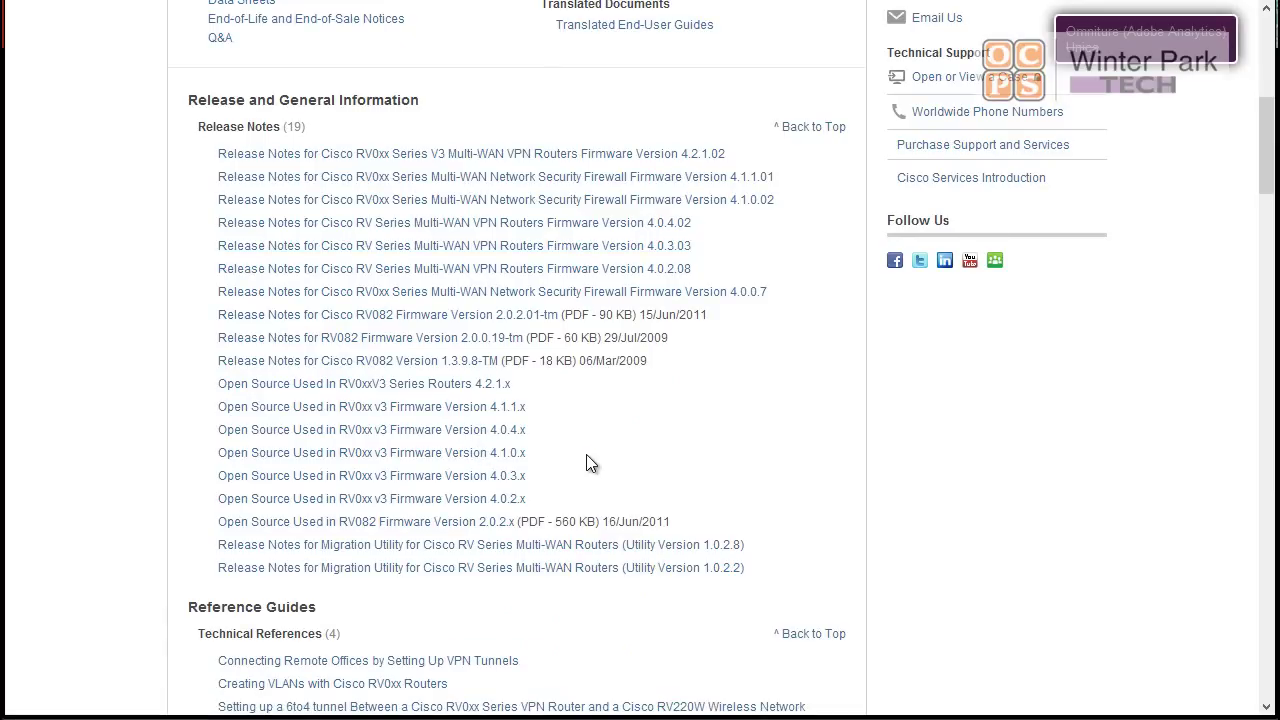
scroll(586, 463, down, 4)
scroll(586, 455, down, 6)
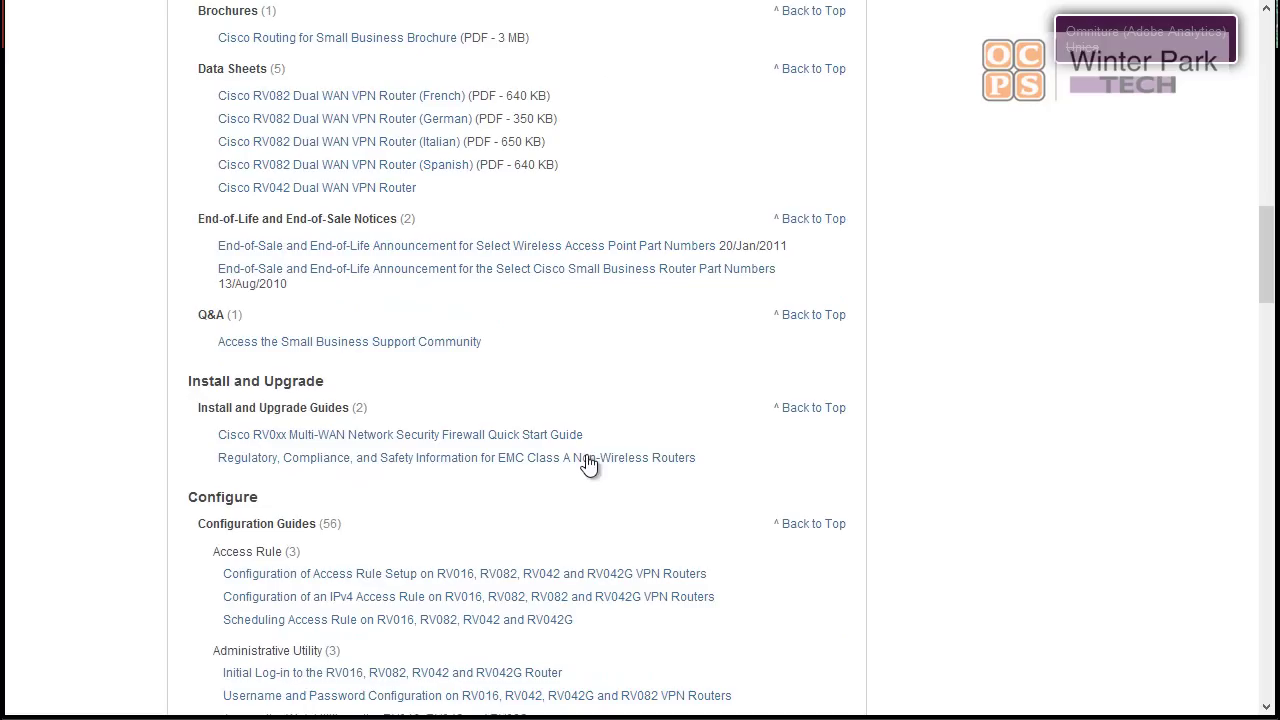
scroll(586, 455, up, 8)
scroll(590, 463, up, 2)
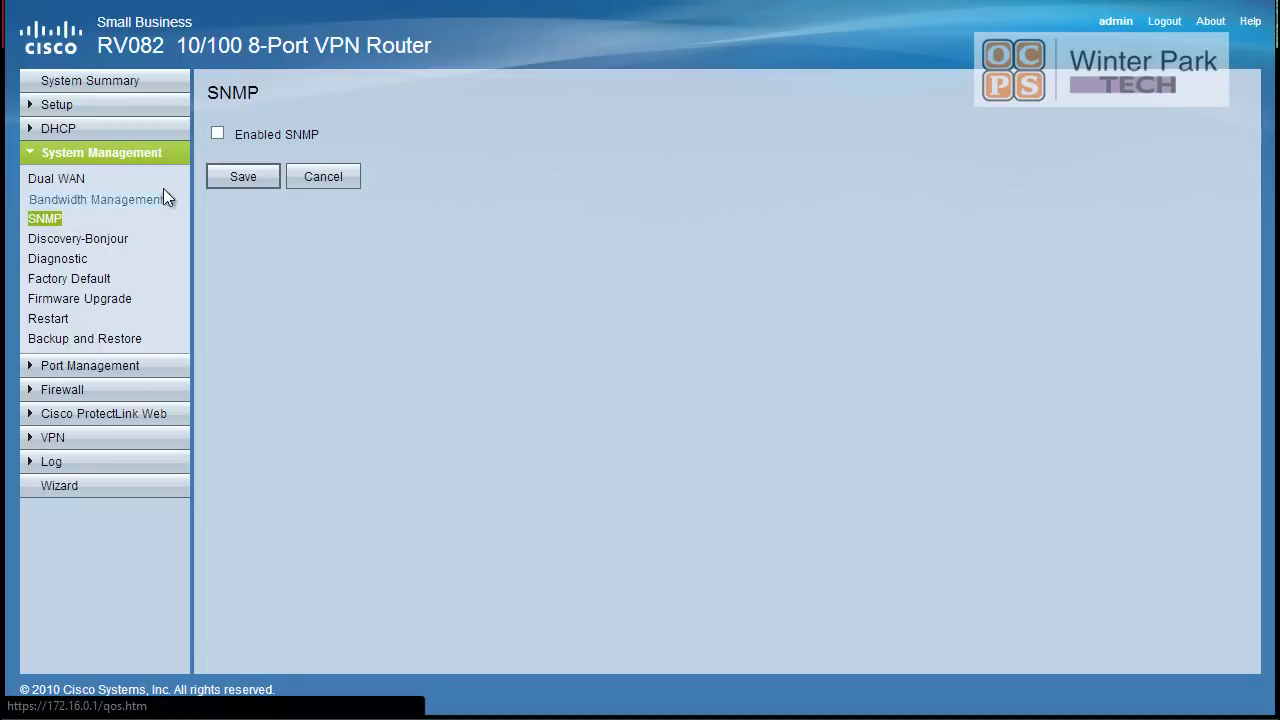
Step: Enable SNMP on the router's SNMP page under System Management
click(216, 135)
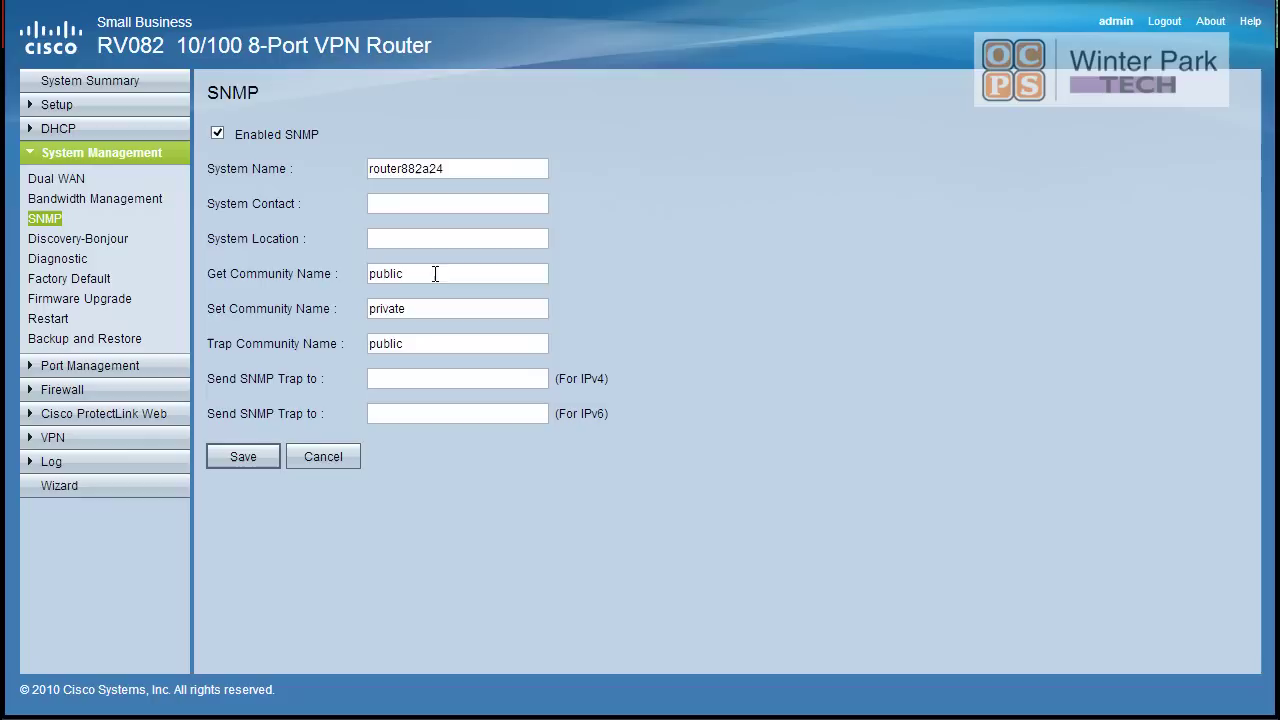